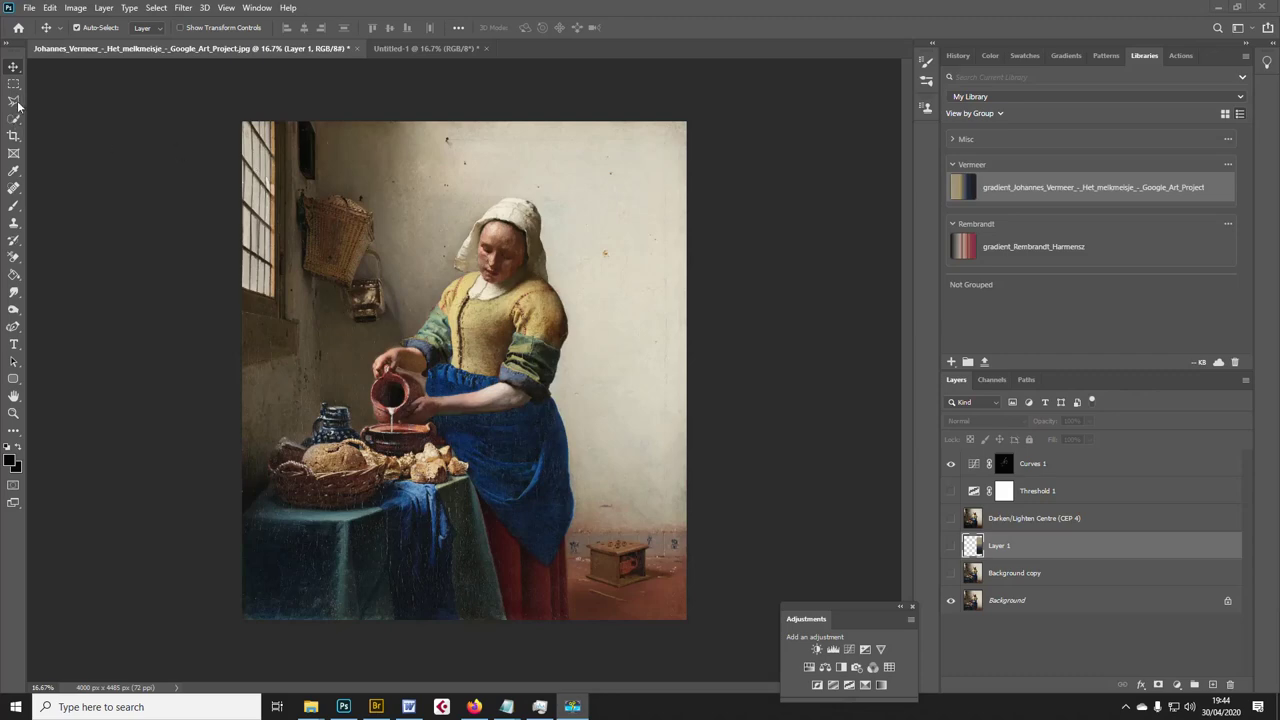
# Choose the Lasso Tool from the lasso flyout in the toolbar.
pyautogui.moveTo(14, 102); pyautogui.dragTo(44, 108)
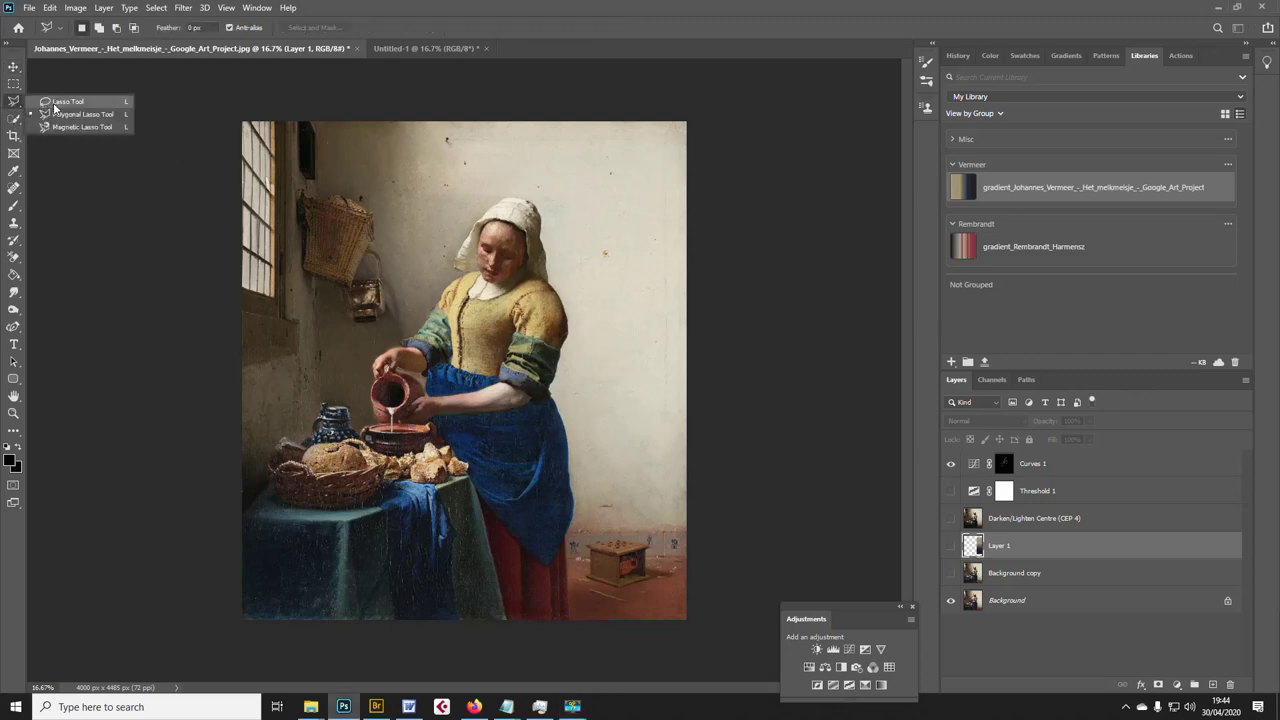
# Draw trial lasso loops by the window and the hanging basket, then drop them.
pyautogui.click(44, 104)
pyautogui.moveTo(242, 120)
pyautogui.mouseDown()
pyautogui.moveTo(227, 262)
pyautogui.moveTo(270, 359)
pyautogui.moveTo(336, 265)
pyautogui.moveTo(327, 120)
pyautogui.moveTo(276, 110)
pyautogui.moveTo(226, 127)
pyautogui.mouseUp()
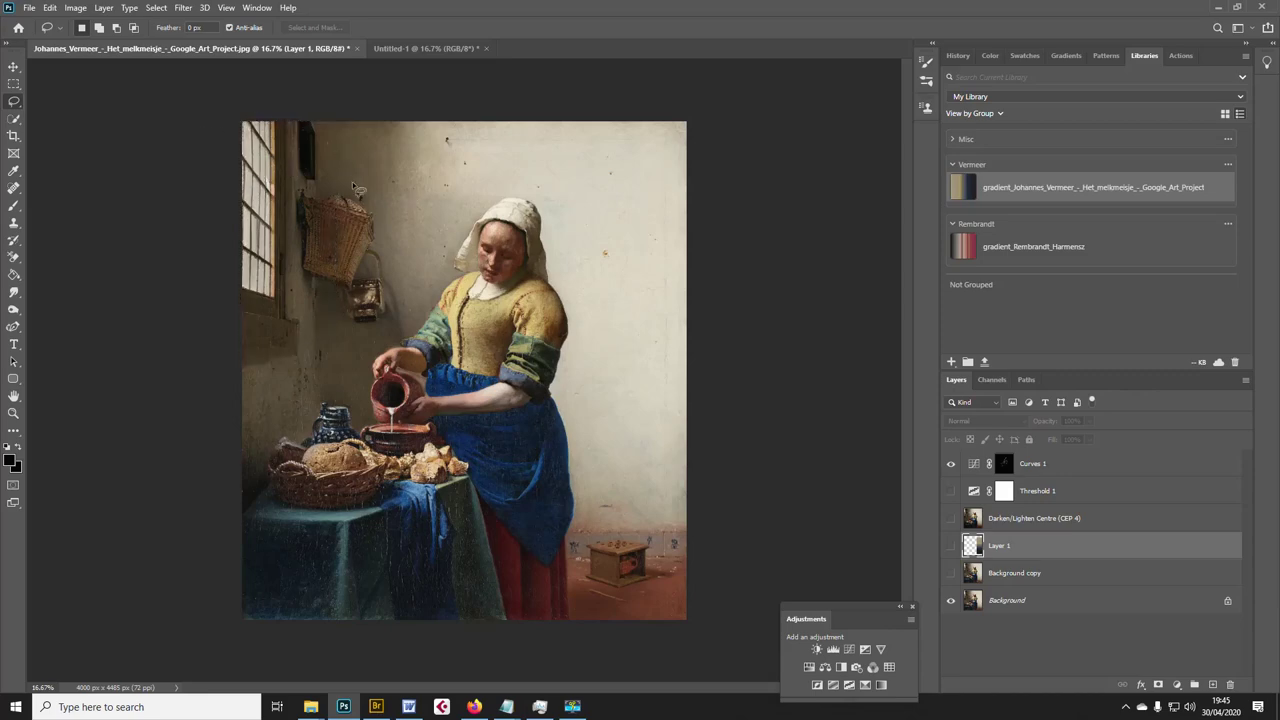
pyautogui.moveTo(353, 133)
pyautogui.mouseDown()
pyautogui.moveTo(409, 176)
pyautogui.moveTo(621, 186)
pyautogui.moveTo(674, 153)
pyautogui.moveTo(670, 141)
pyautogui.moveTo(352, 140)
pyautogui.mouseUp()
pyautogui.moveTo(336, 174)
pyautogui.mouseDown()
pyautogui.moveTo(300, 197)
pyautogui.moveTo(310, 302)
pyautogui.moveTo(342, 335)
pyautogui.moveTo(396, 340)
pyautogui.moveTo(388, 187)
pyautogui.moveTo(330, 180)
pyautogui.mouseUp()
pyautogui.click(350, 160)
# Discard a loop around the table, then lasso the milkmaid's head, arms and jug.
pyautogui.moveTo(368, 342)
pyautogui.mouseDown()
pyautogui.moveTo(282, 422)
pyautogui.moveTo(286, 519)
pyautogui.moveTo(433, 520)
pyautogui.moveTo(440, 575)
pyautogui.moveTo(502, 461)
pyautogui.moveTo(460, 389)
pyautogui.moveTo(370, 342)
pyautogui.mouseUp()
pyautogui.click(316, 360)
pyautogui.moveTo(446, 156)
pyautogui.mouseDown()
pyautogui.moveTo(410, 202)
pyautogui.moveTo(395, 309)
pyautogui.moveTo(349, 364)
pyautogui.moveTo(380, 416)
pyautogui.moveTo(443, 432)
pyautogui.moveTo(457, 490)
pyautogui.moveTo(514, 511)
pyautogui.moveTo(596, 463)
pyautogui.moveTo(645, 357)
pyautogui.moveTo(635, 226)
pyautogui.moveTo(569, 150)
pyautogui.moveTo(436, 172)
pyautogui.mouseUp()
# Clear the selection and zoom in on the painting.
pyautogui.hotkey('ctrl', 'd')
pyautogui.hotkey('ctrl', '+')
pyautogui.hotkey('ctrl', '+')
pyautogui.hotkey('ctrl', '+')
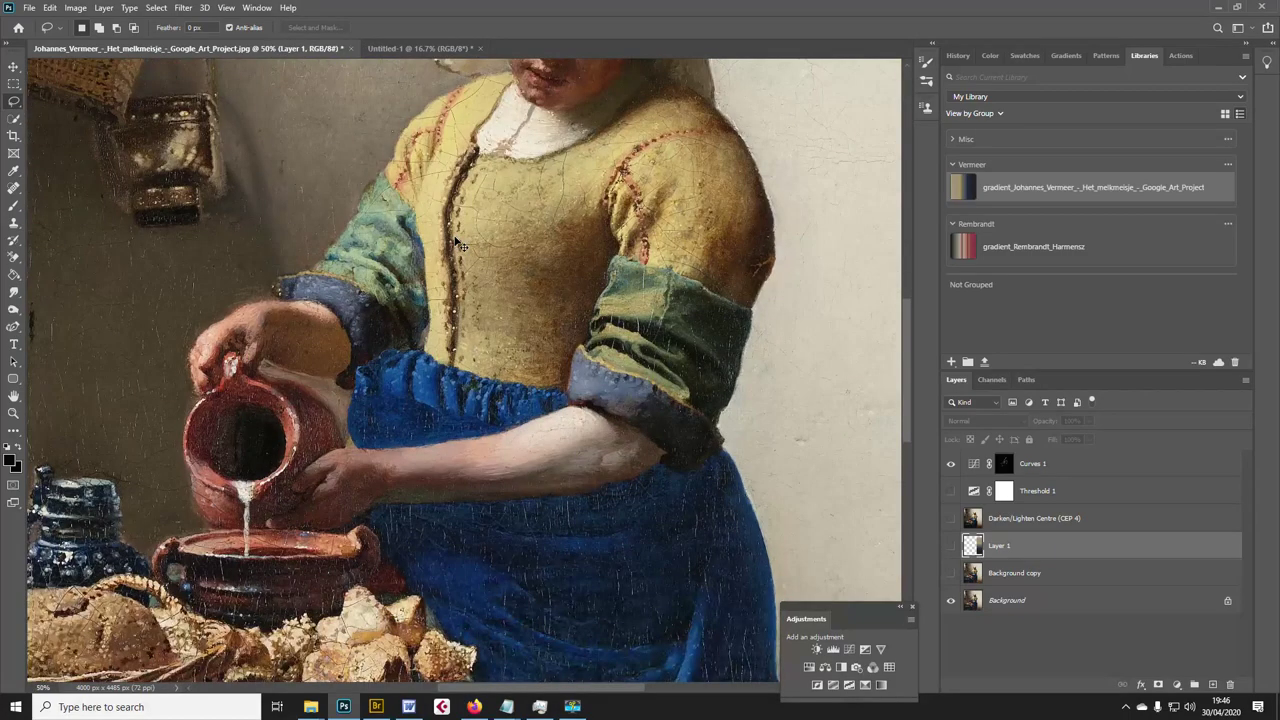
pyautogui.scroll(3, 459, 243)
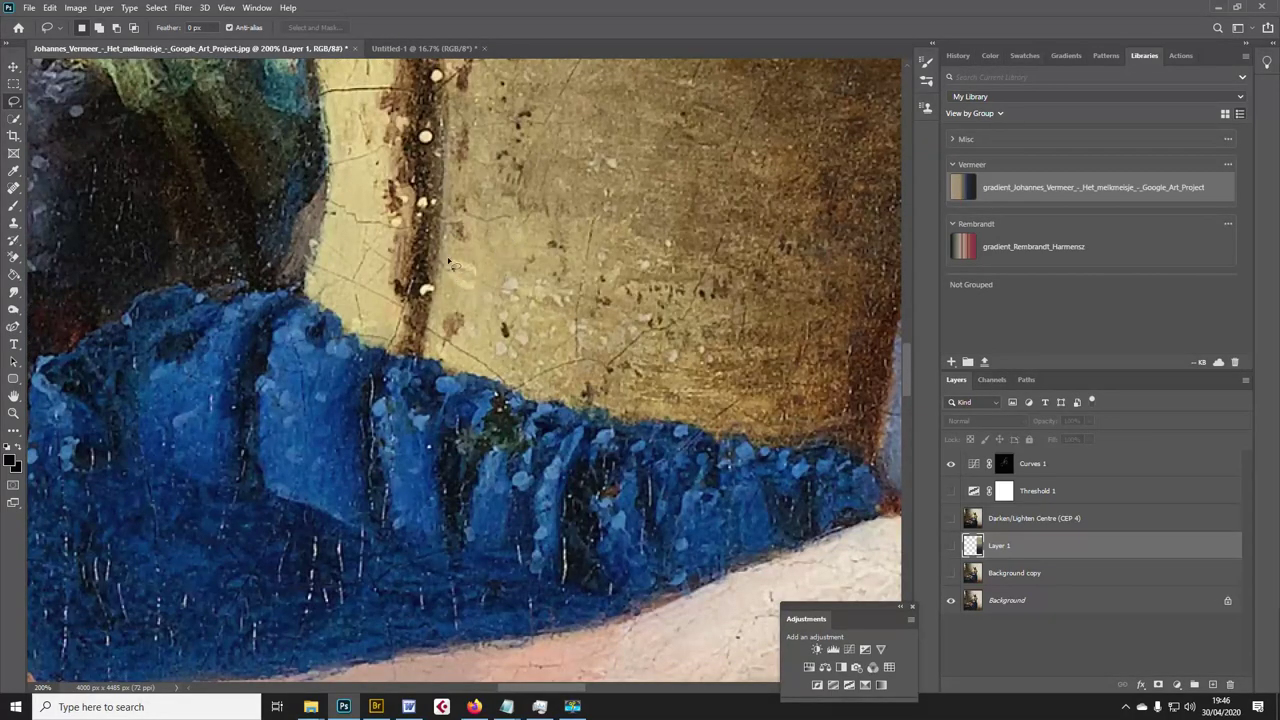
# Target the Curves 1 layer mask, inspect the cracked paint on the face, and return to 100%.
pyautogui.press('v')
pyautogui.click(458, 228)
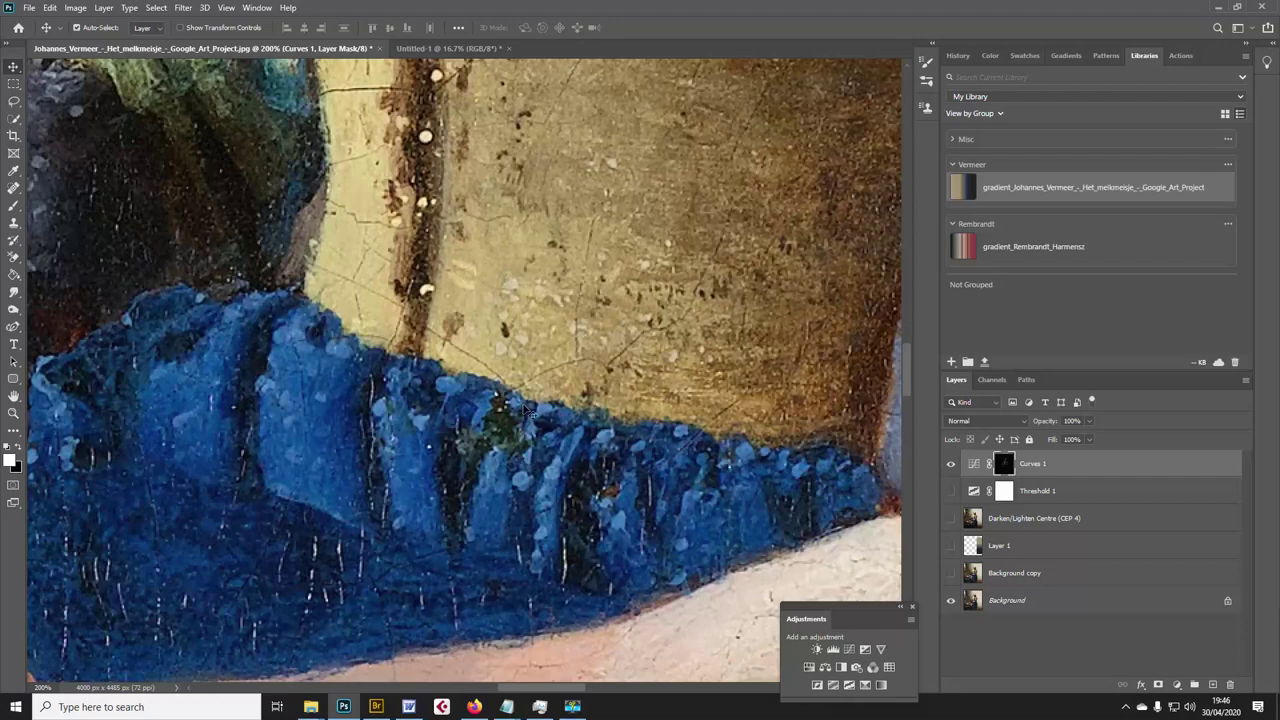
pyautogui.moveTo(562, 341); pyautogui.dragTo(590, 348)
pyautogui.scroll(10, 600, 400)
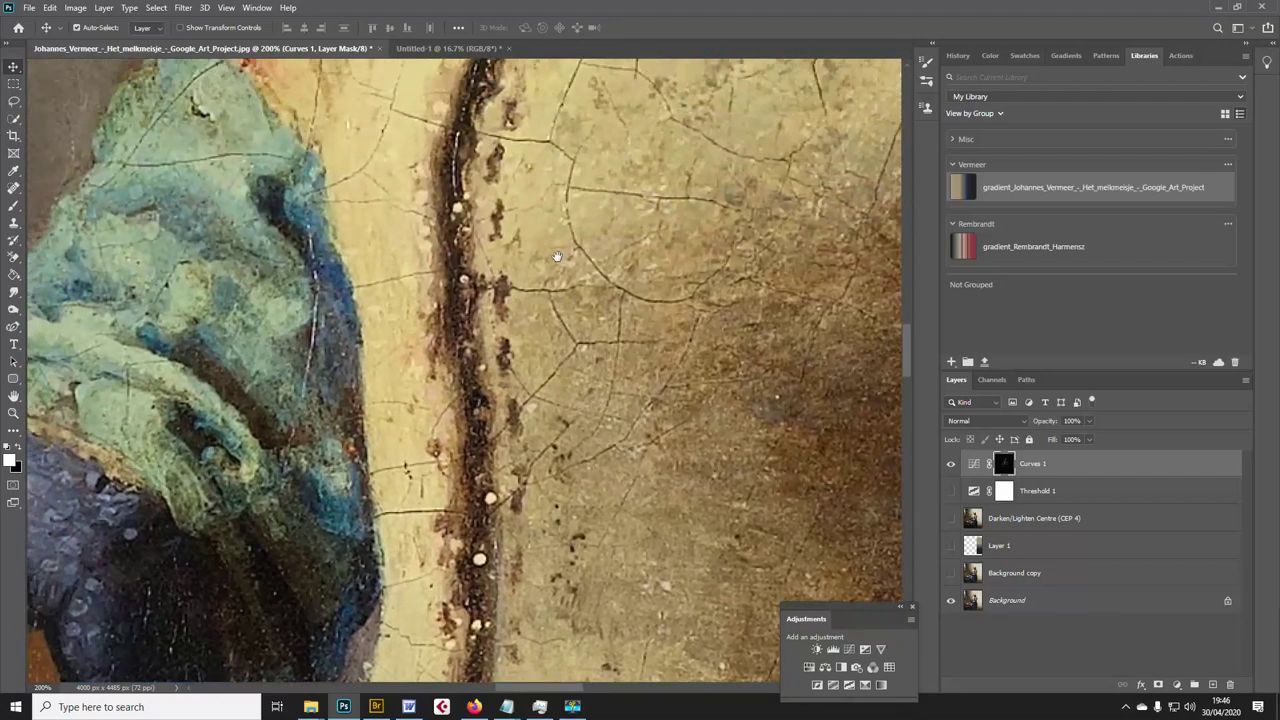
pyautogui.scroll(10, 503, 448)
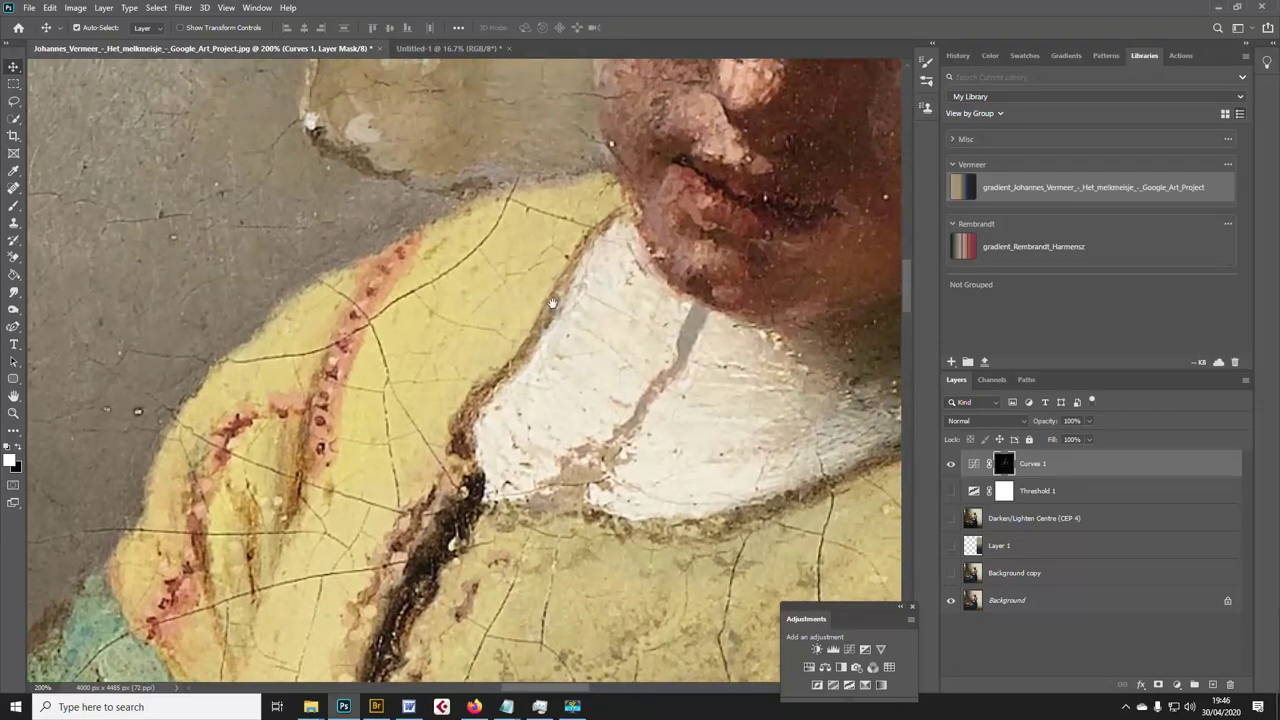
pyautogui.scroll(10, 503, 422)
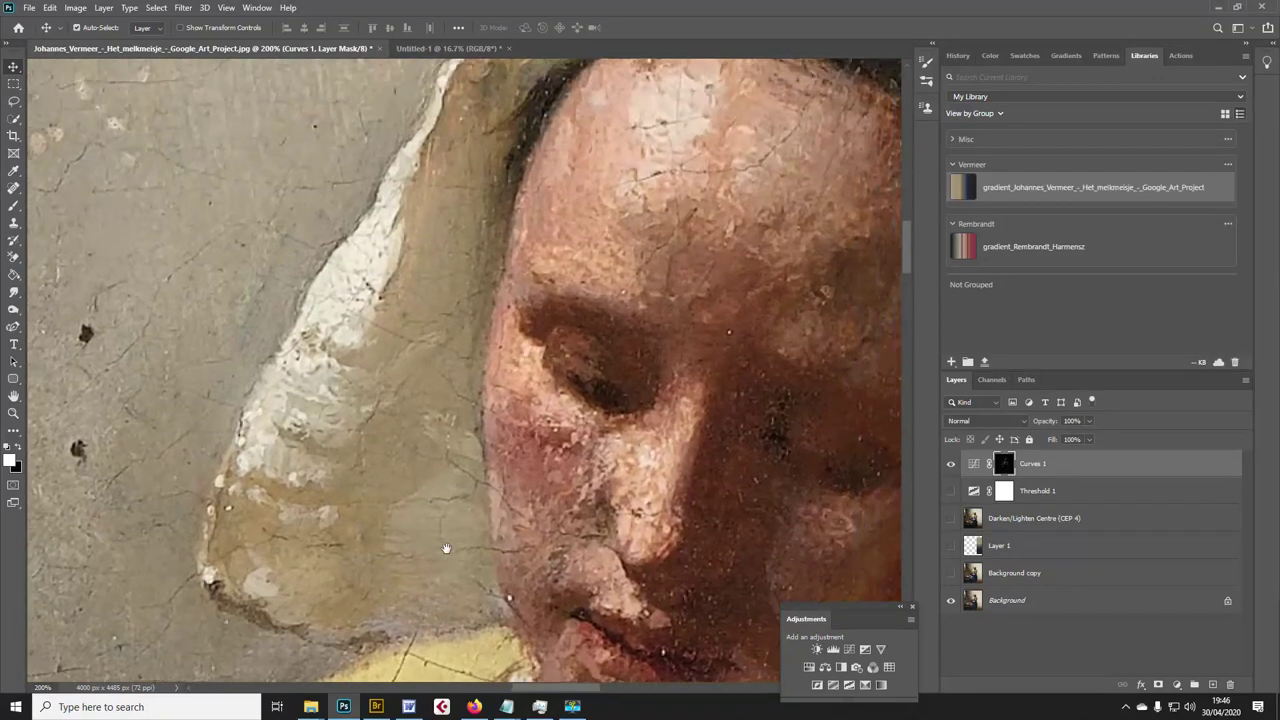
pyautogui.scroll(5, 435, 540)
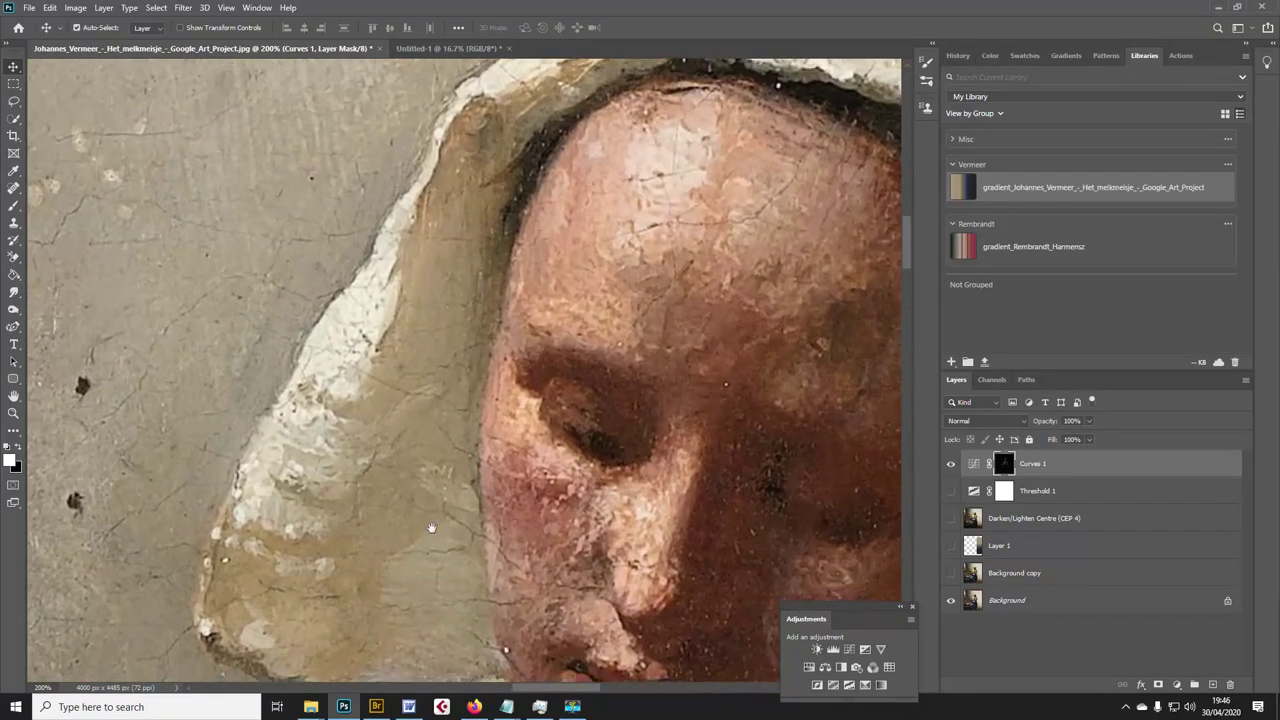
pyautogui.scroll(4, 430, 523)
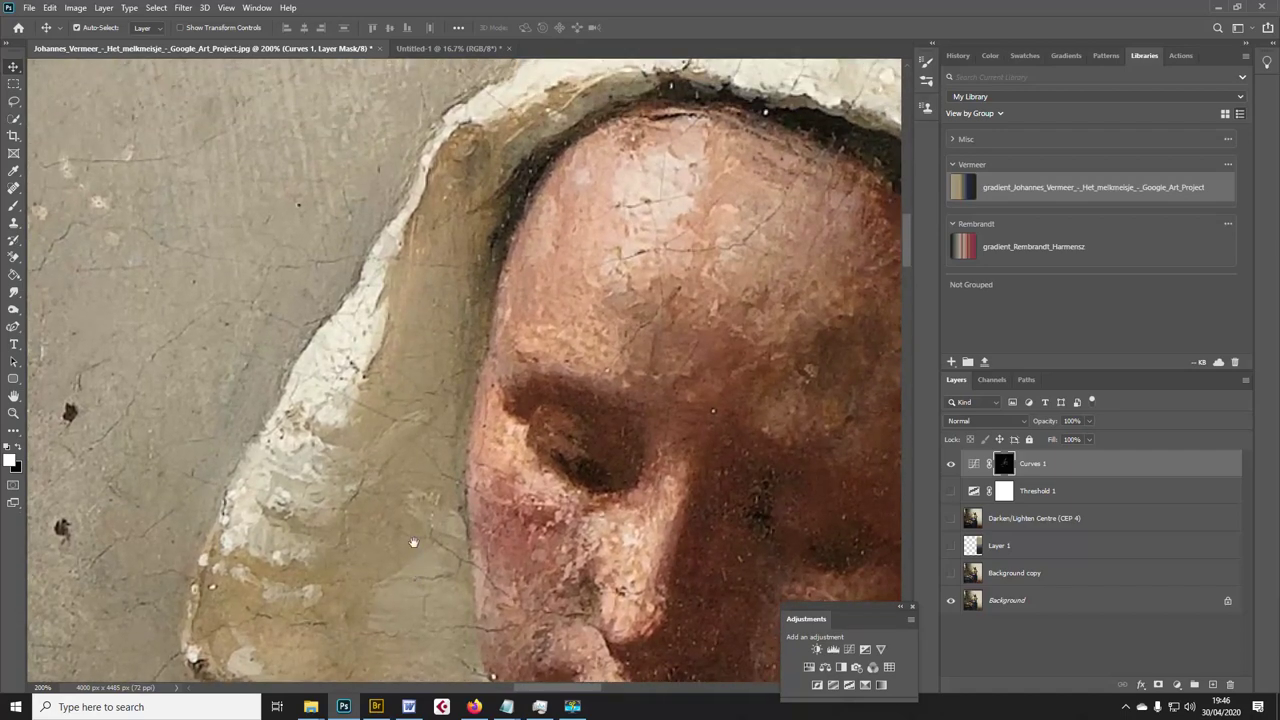
pyautogui.hotkey('ctrl', '-')
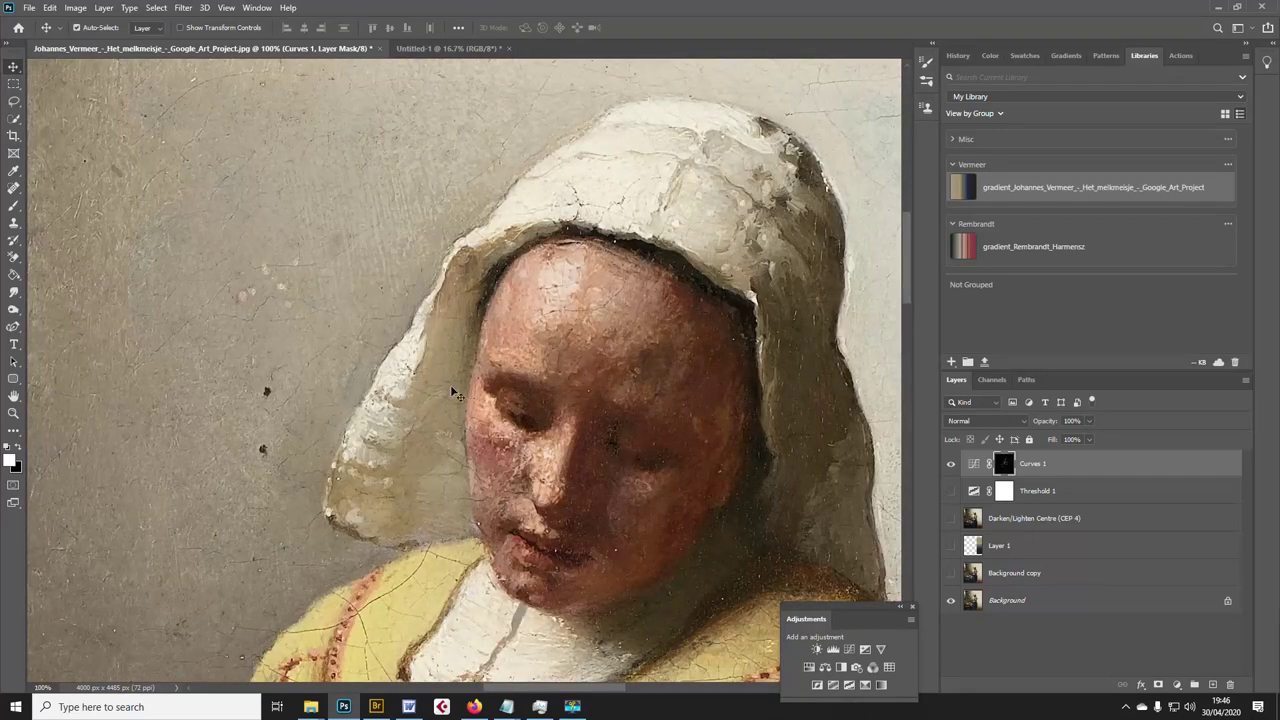
# With the Lasso Tool, try and discard loops along the headscarf and cap.
pyautogui.click(14, 101)
pyautogui.click(13, 102)
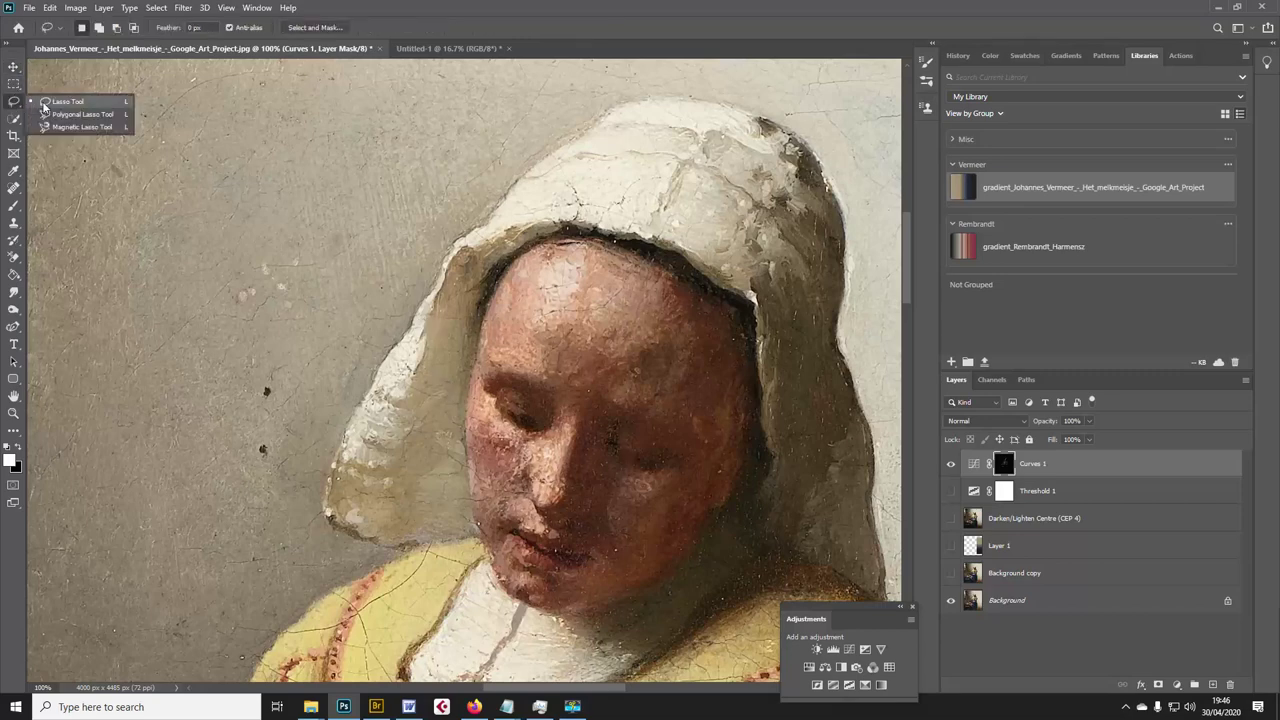
pyautogui.click(55, 101)
pyautogui.moveTo(433, 290)
pyautogui.mouseDown()
pyautogui.moveTo(339, 426)
pyautogui.moveTo(336, 456)
pyautogui.moveTo(368, 473)
pyautogui.moveTo(399, 471)
pyautogui.moveTo(424, 335)
pyautogui.moveTo(461, 250)
pyautogui.moveTo(433, 296)
pyautogui.mouseUp()
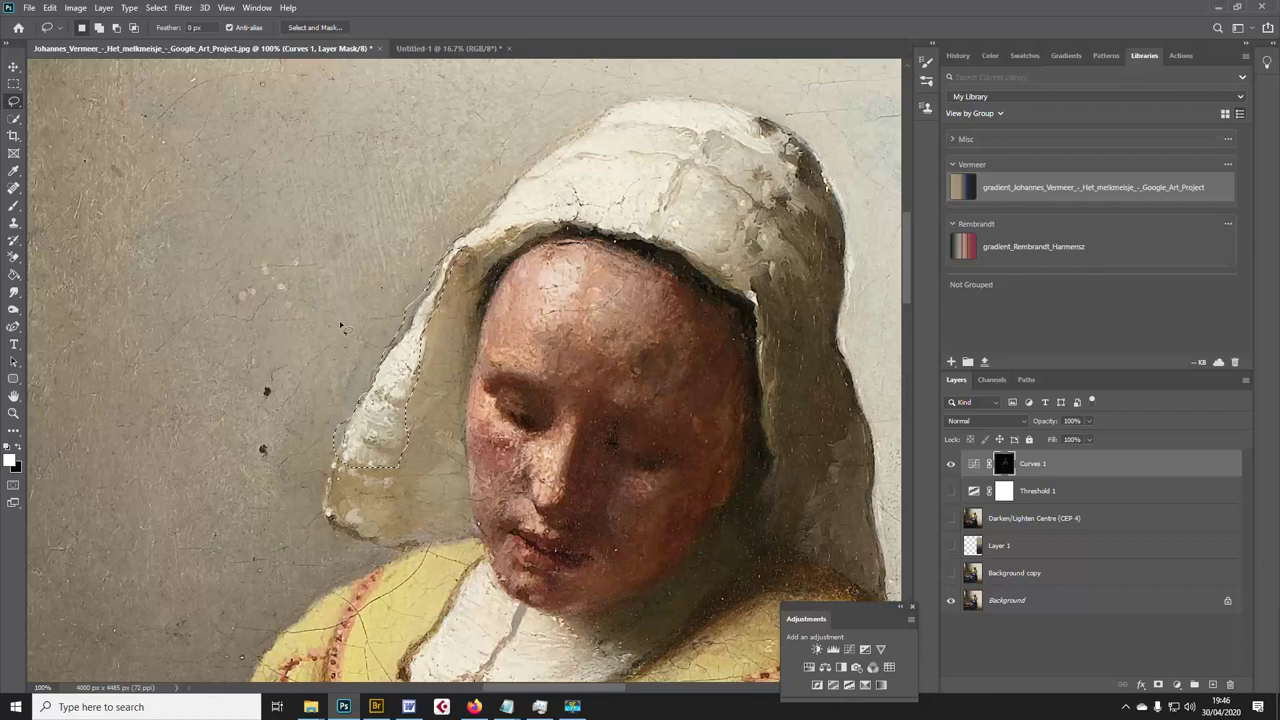
pyautogui.click(344, 330)
pyautogui.moveTo(604, 114)
pyautogui.mouseDown()
pyautogui.moveTo(477, 206)
pyautogui.moveTo(480, 233)
pyautogui.moveTo(671, 226)
pyautogui.moveTo(714, 243)
pyautogui.moveTo(789, 200)
pyautogui.moveTo(812, 160)
pyautogui.moveTo(749, 109)
pyautogui.moveTo(604, 116)
pyautogui.mouseUp()
pyautogui.click(424, 157)
# Try and discard a forehead loop and a small selection on the bonnet's edge.
pyautogui.scroll(-1, 358, 284)
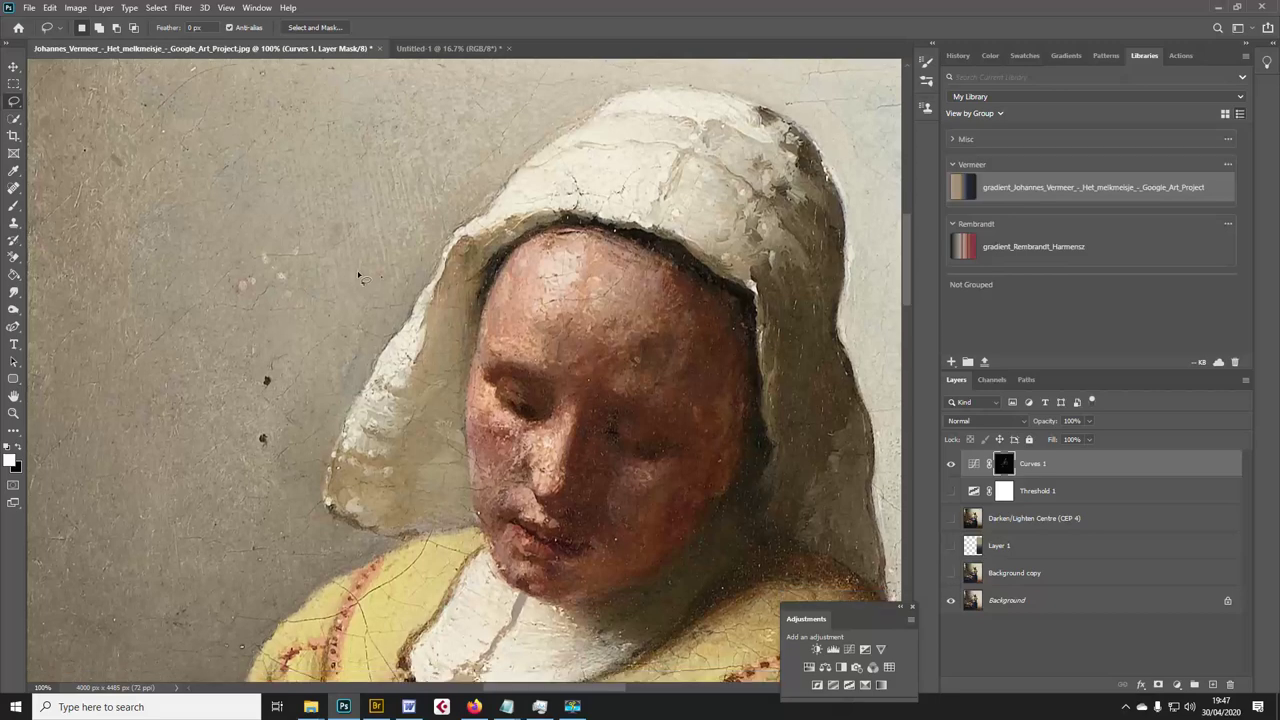
pyautogui.moveTo(490, 310)
pyautogui.mouseDown()
pyautogui.moveTo(496, 340)
pyautogui.moveTo(560, 358)
pyautogui.moveTo(637, 336)
pyautogui.moveTo(663, 305)
pyautogui.moveTo(671, 262)
pyautogui.moveTo(530, 250)
pyautogui.mouseUp()
pyautogui.click(330, 212)
pyautogui.scroll(1, 453, 271)
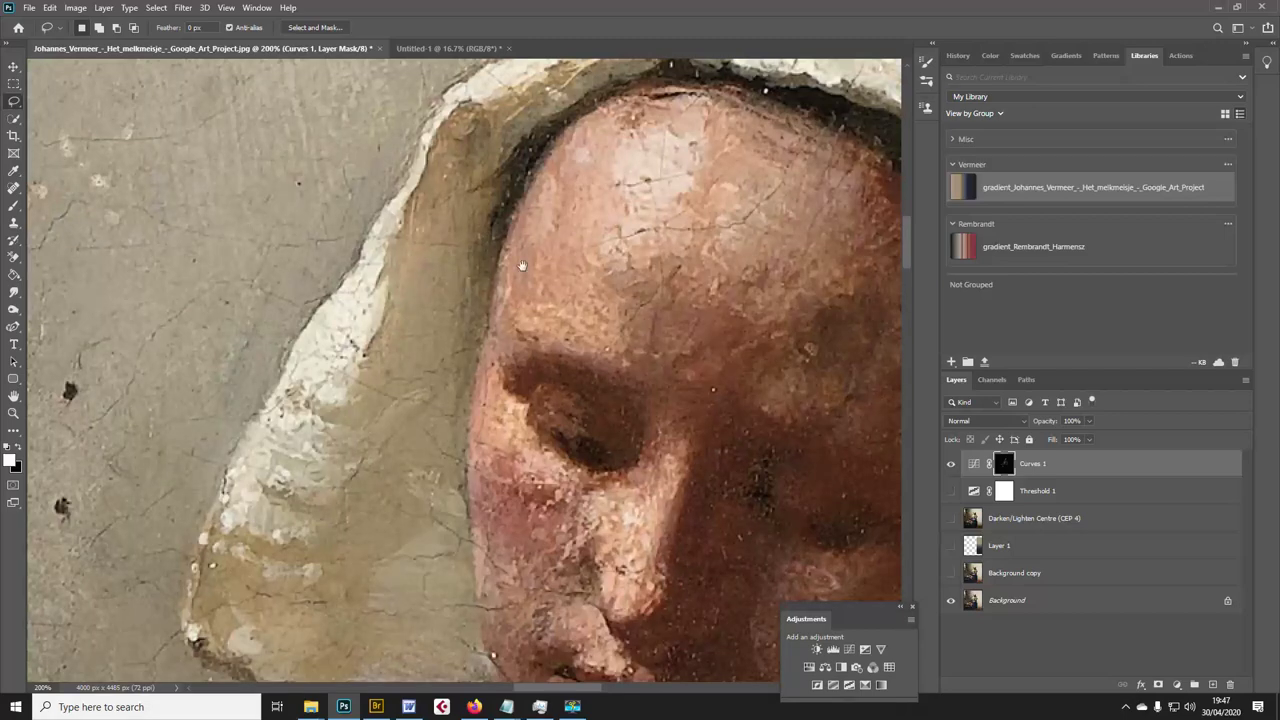
pyautogui.moveTo(453, 271); pyautogui.dragTo(432, 467)
pyautogui.moveTo(635, 344); pyautogui.dragTo(371, 346)
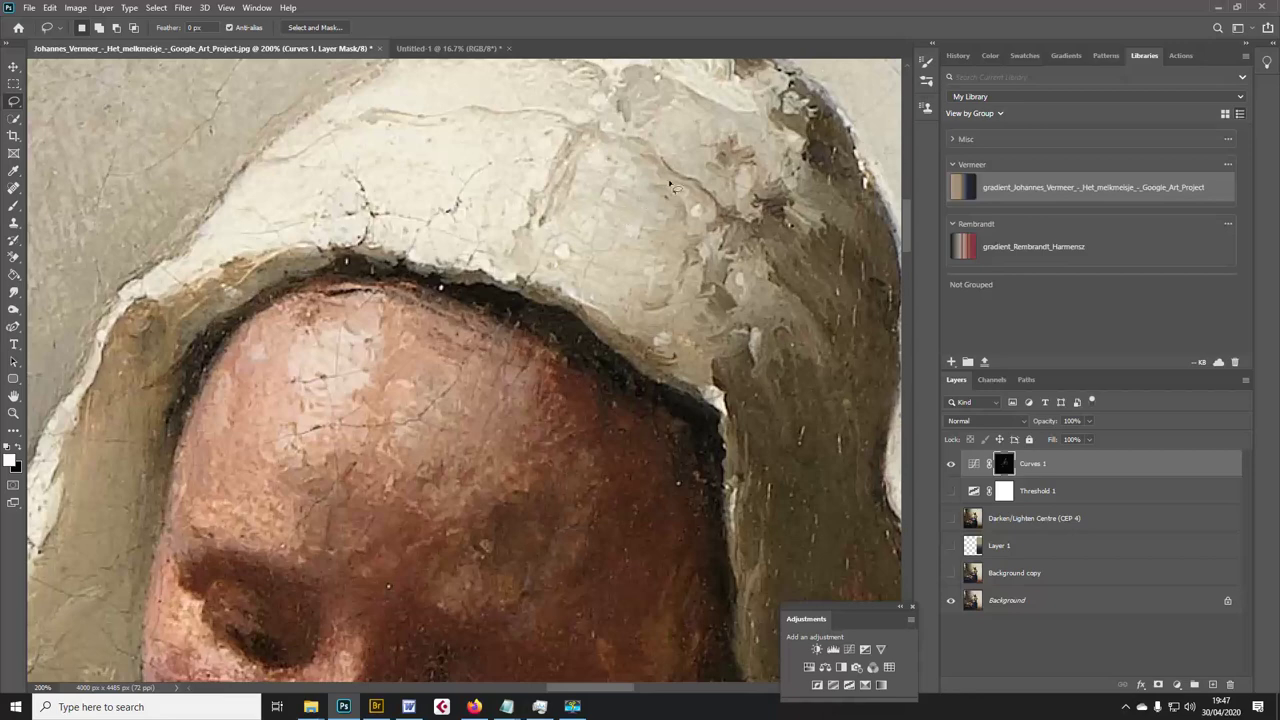
pyautogui.moveTo(686, 210); pyautogui.dragTo(712, 220)
pyautogui.click(556, 238)
pyautogui.click(732, 279)
# Outline a patch of hair by the bonnet, then lasso a patch of the forehead.
pyautogui.moveTo(745, 327); pyautogui.dragTo(748, 323)
pyautogui.scroll(-3, 650, 298)
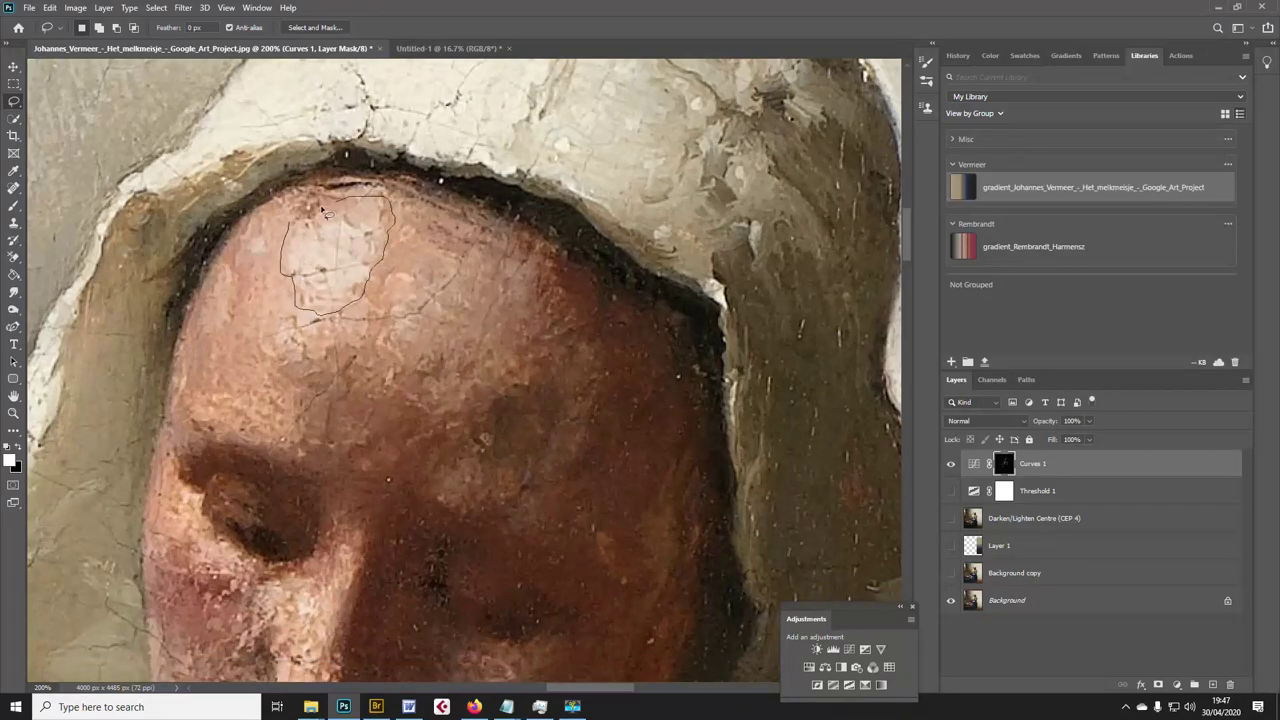
pyautogui.moveTo(325, 212); pyautogui.dragTo(286, 240)
# Clear the forehead selection, zoom out to 66.7%, then back in to 200%.
pyautogui.hotkey('ctrl', 'd')
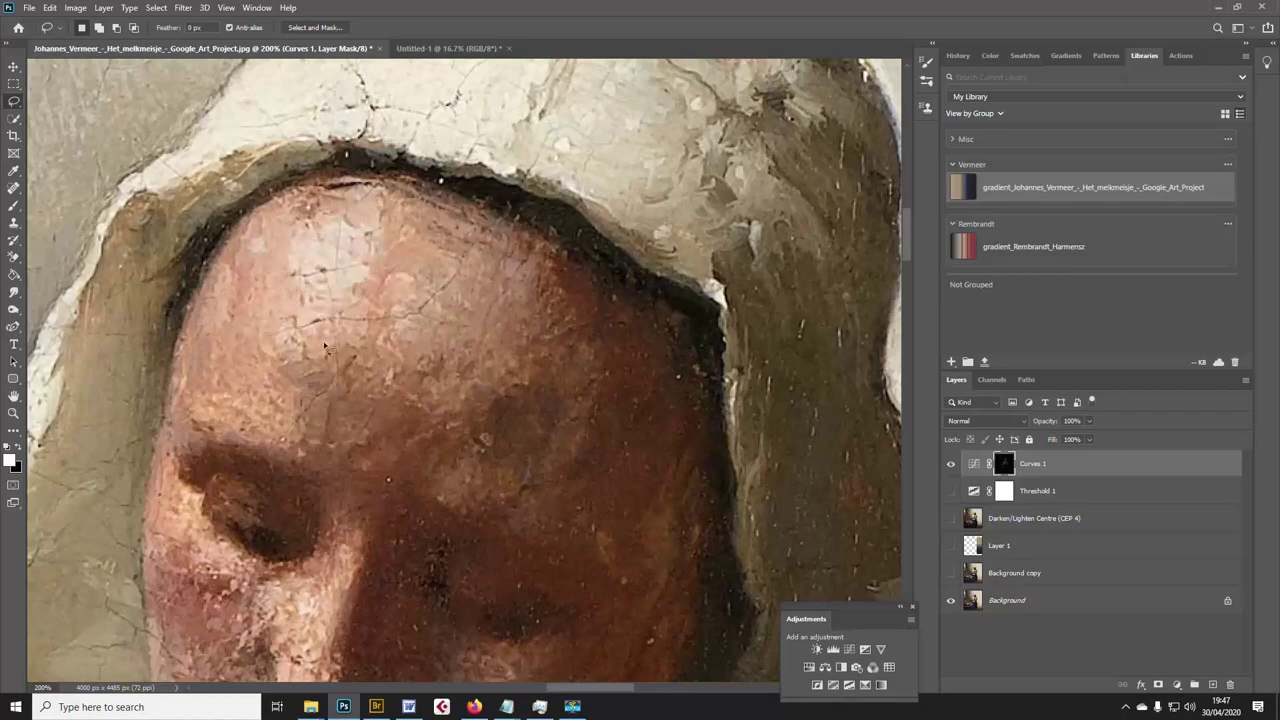
pyautogui.hotkey('ctrl', '-')
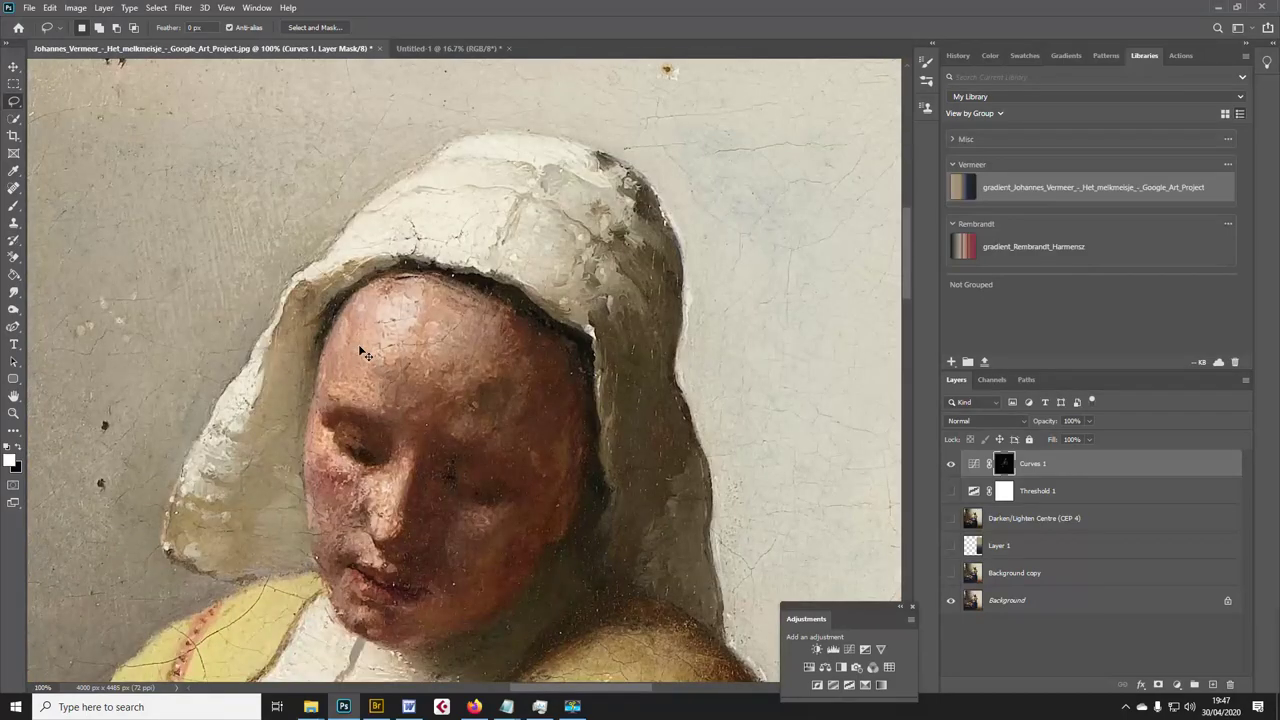
pyautogui.hotkey('ctrl', '-')
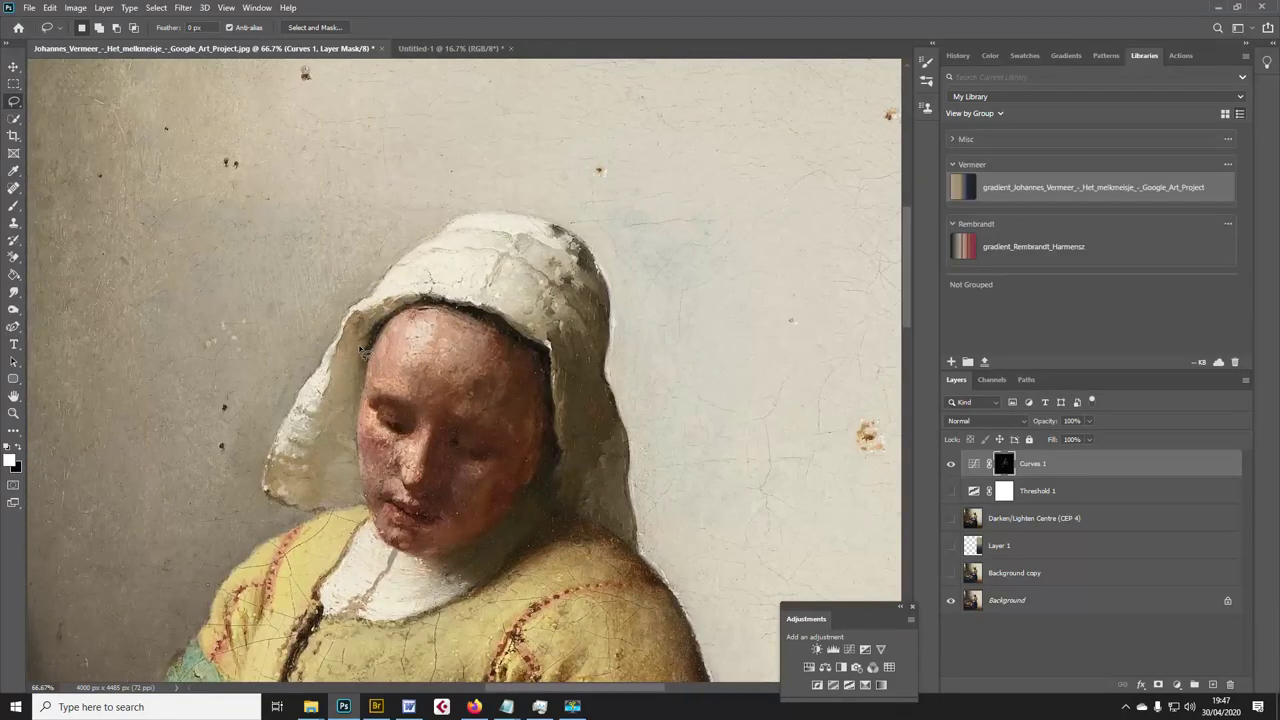
pyautogui.scroll(-5, 309, 406)
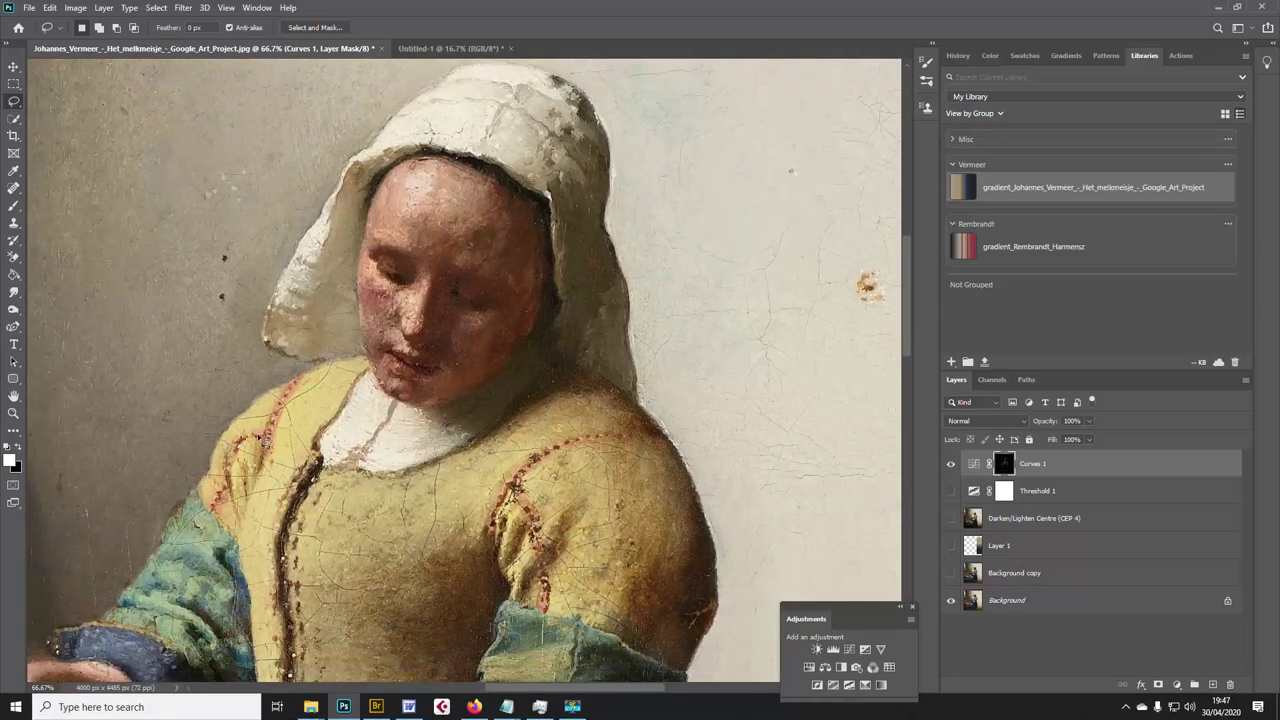
pyautogui.hotkey('ctrl', '+')
pyautogui.hotkey('ctrl', '+')
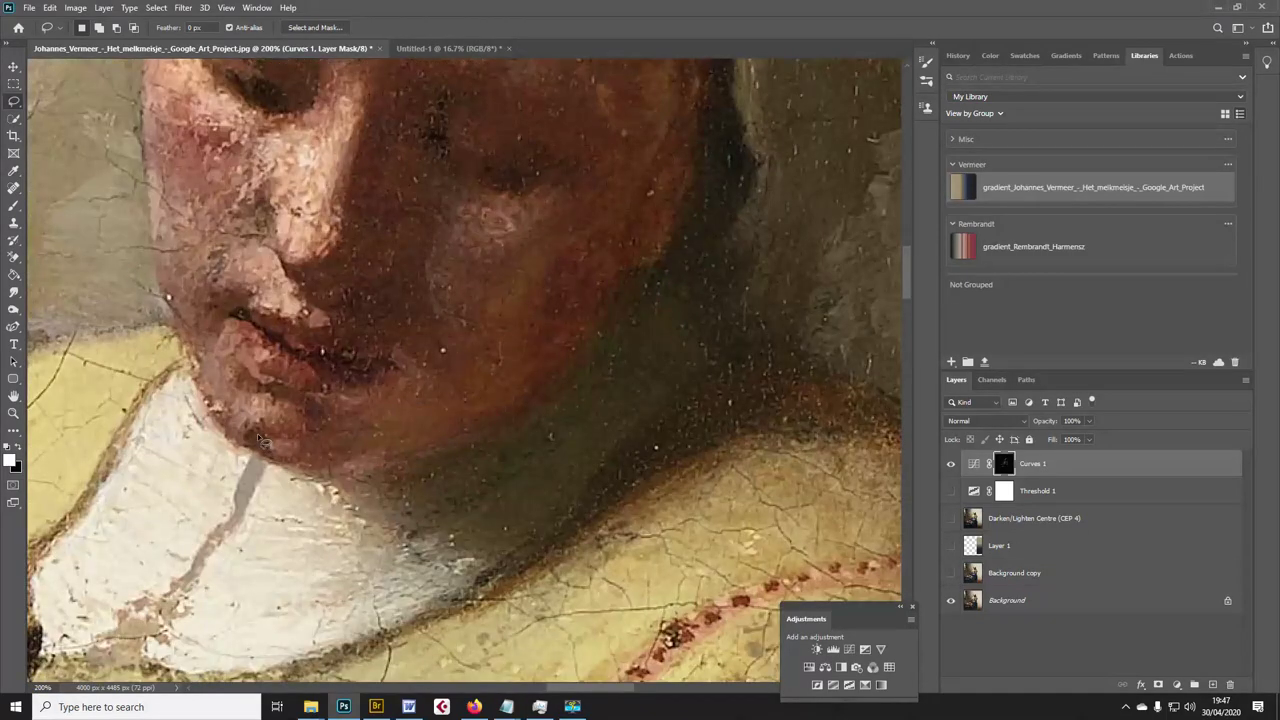
# Lasso around the white collar, then discard the selection.
pyautogui.moveTo(257, 433)
pyautogui.mouseDown()
pyautogui.moveTo(497, 319)
pyautogui.moveTo(609, 300)
pyautogui.moveTo(539, 247)
pyautogui.moveTo(425, 409)
pyautogui.moveTo(397, 503)
pyautogui.moveTo(490, 508)
pyautogui.mouseUp()
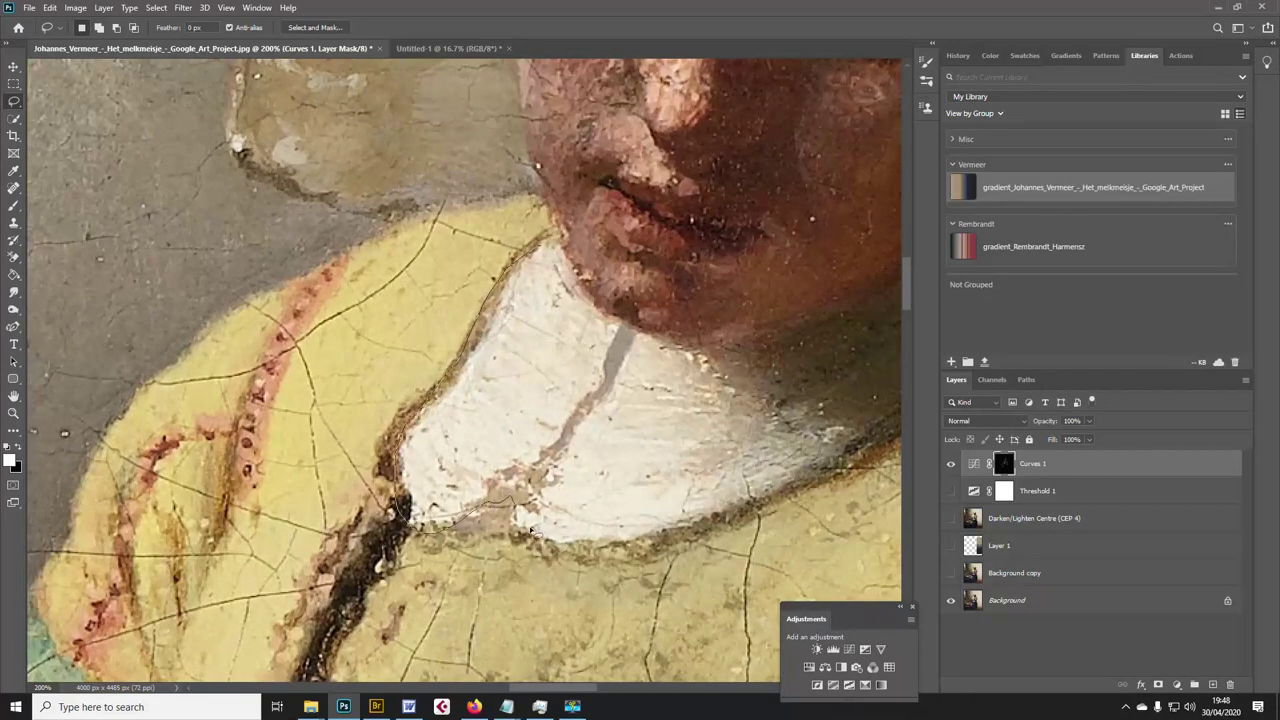
pyautogui.moveTo(700, 545)
pyautogui.mouseDown()
pyautogui.moveTo(812, 465)
pyautogui.moveTo(853, 464)
pyautogui.moveTo(832, 425)
pyautogui.moveTo(723, 343)
pyautogui.moveTo(566, 328)
pyautogui.moveTo(542, 246)
pyautogui.mouseUp()
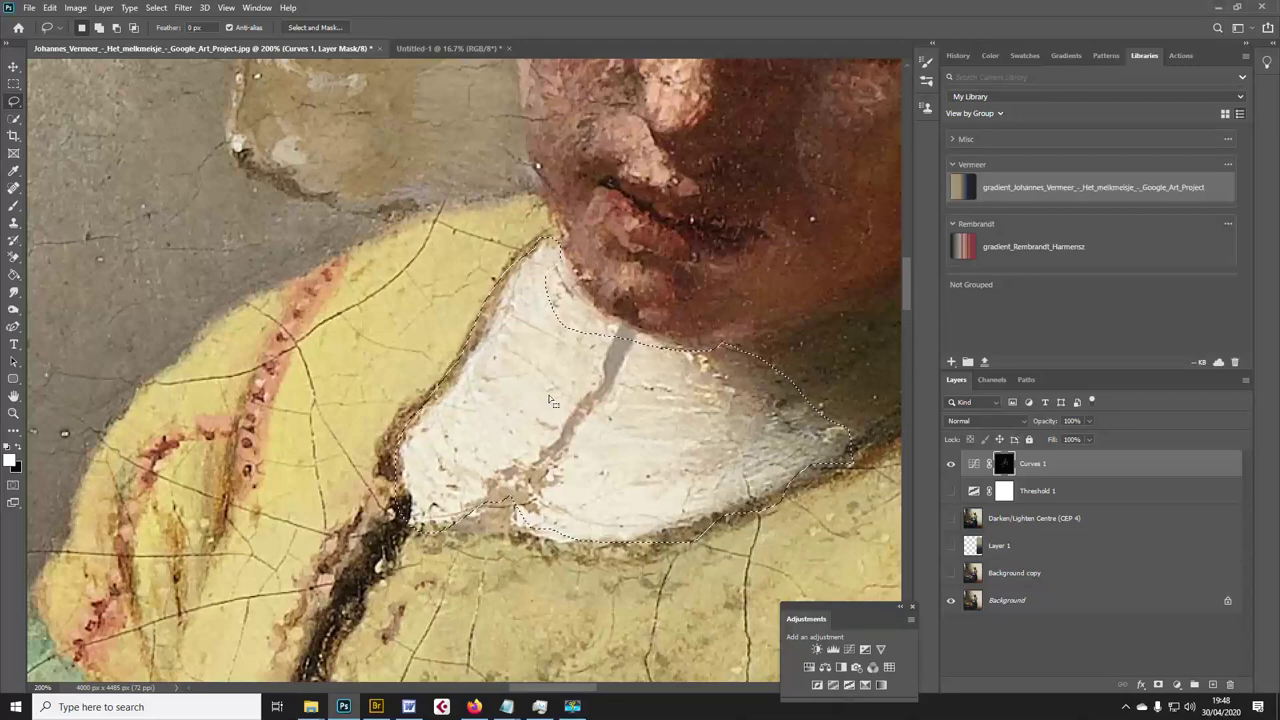
pyautogui.click(397, 338)
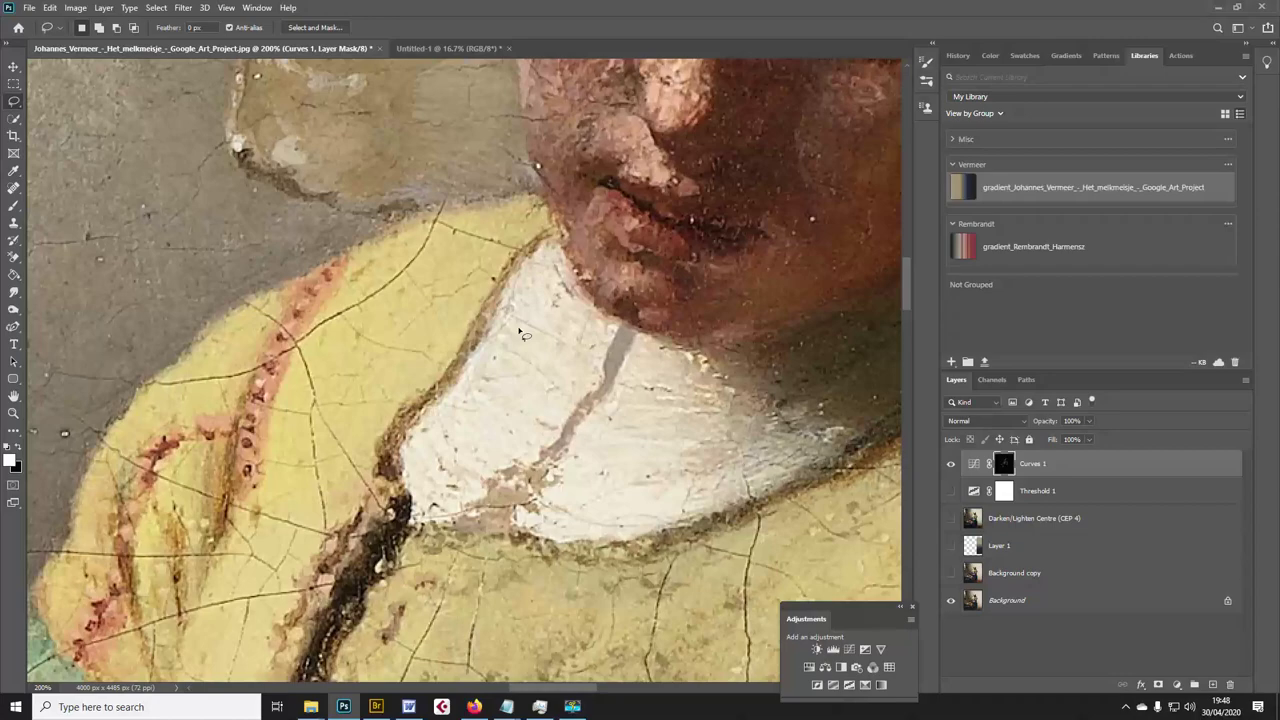
# At 100%, outline the blue sleeve's edge and the jug rim freehand.
pyautogui.hotkey('ctrl', '-')
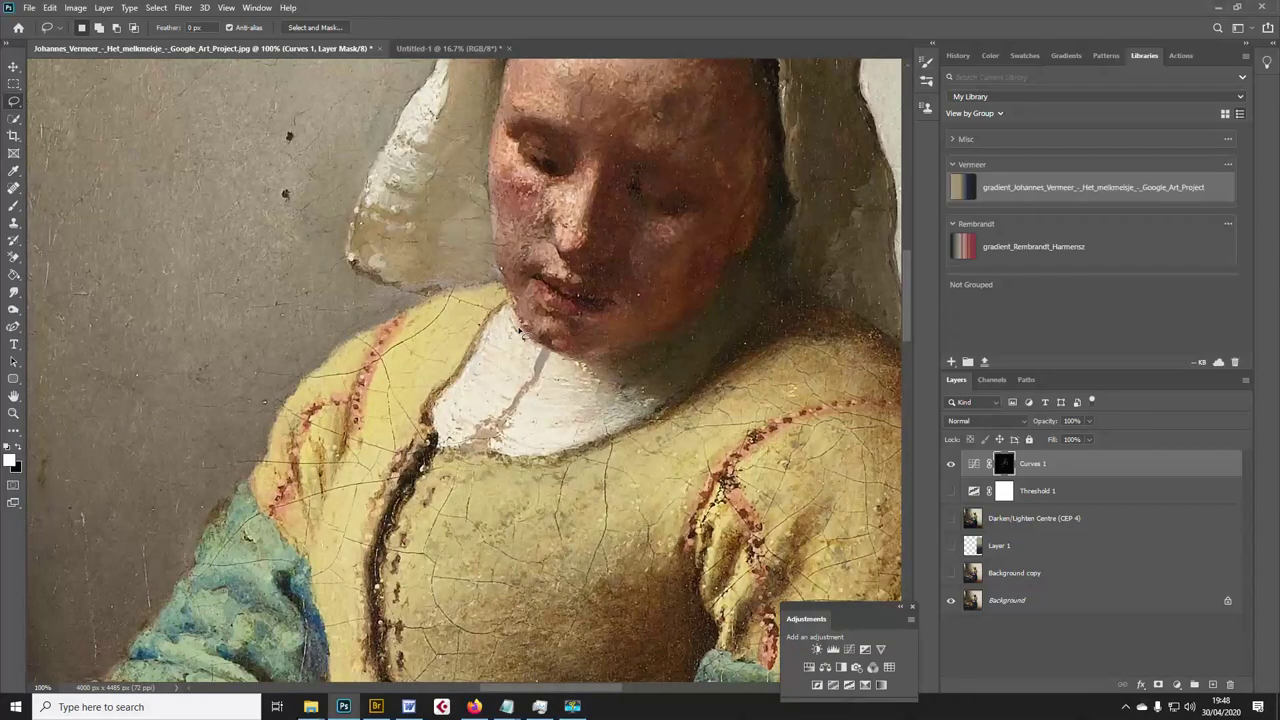
pyautogui.scroll(-5, 510, 338)
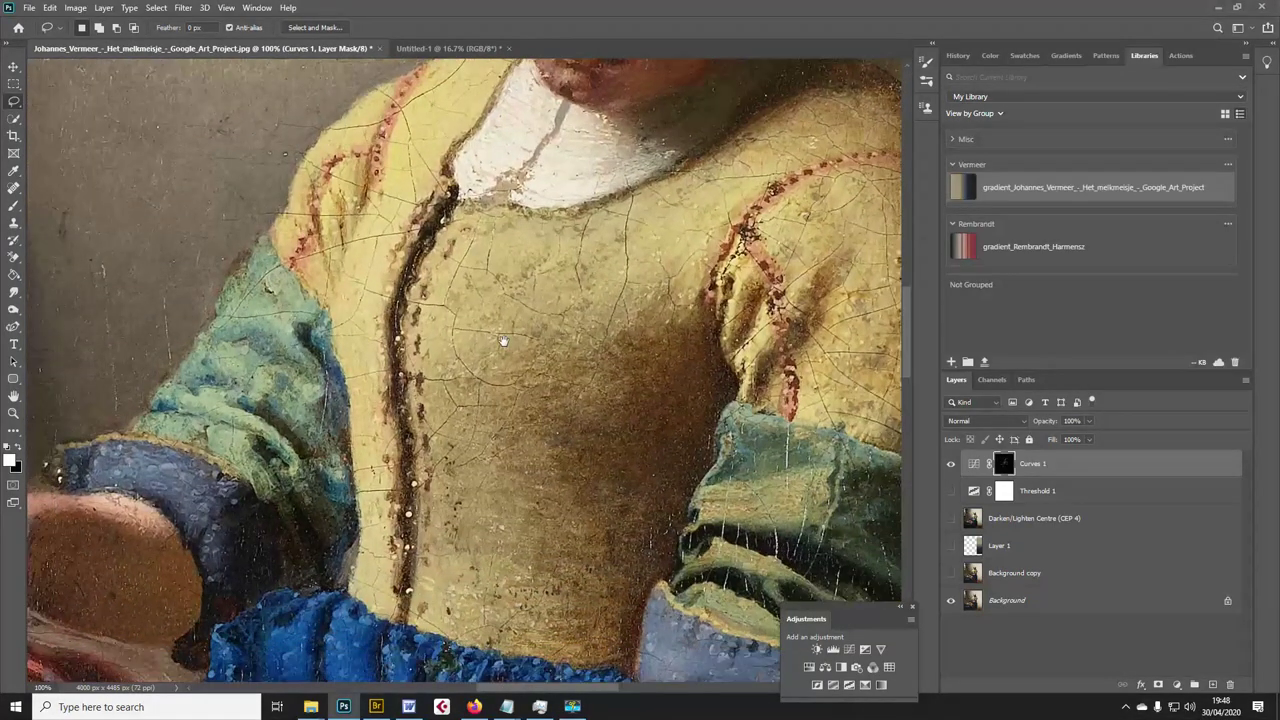
pyautogui.scroll(-1, 505, 341)
pyautogui.moveTo(505, 341)
pyautogui.mouseDown()
pyautogui.moveTo(492, 354)
pyautogui.moveTo(636, 273)
pyautogui.mouseUp()
pyautogui.moveTo(452, 308)
pyautogui.mouseDown()
pyautogui.moveTo(609, 204)
pyautogui.moveTo(601, 149)
pyautogui.mouseUp()
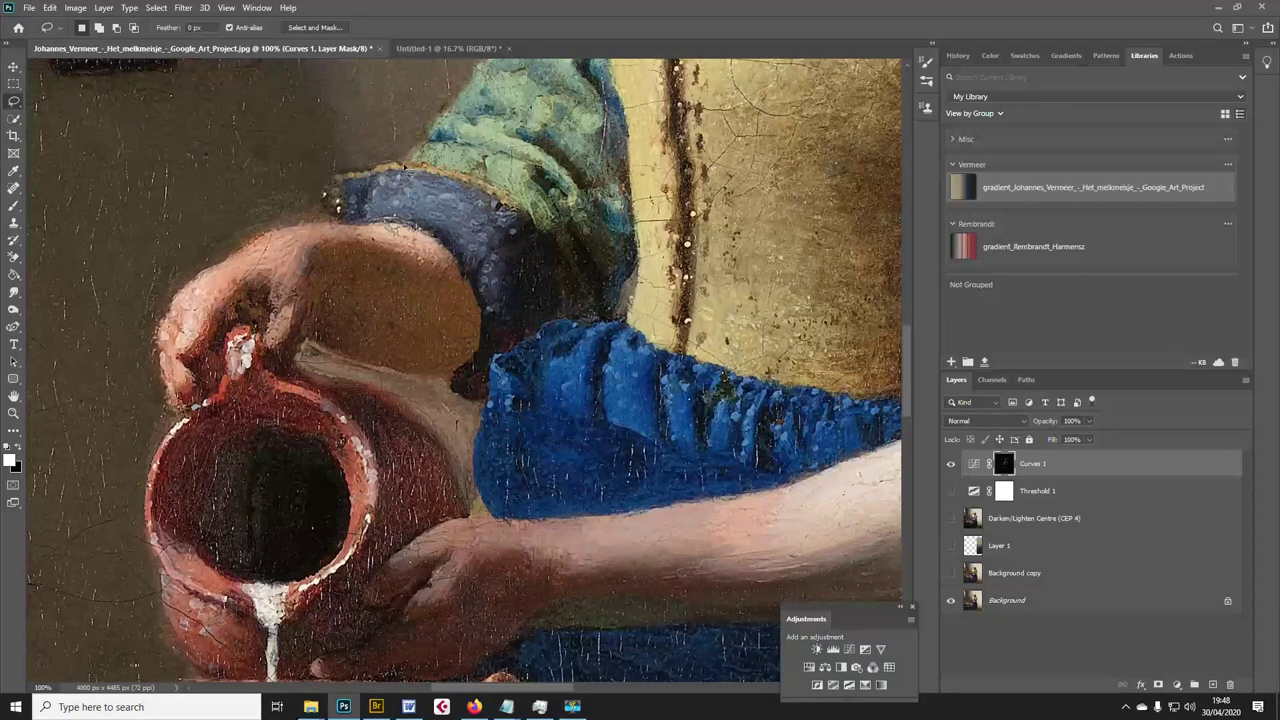
pyautogui.moveTo(405, 166)
pyautogui.mouseDown()
pyautogui.moveTo(340, 186)
pyautogui.moveTo(336, 222)
pyautogui.moveTo(452, 250)
pyautogui.moveTo(503, 343)
pyautogui.moveTo(545, 232)
pyautogui.moveTo(466, 176)
pyautogui.moveTo(372, 170)
pyautogui.mouseUp()
# At 200%, clear that selection and outline the headscarf edge and blue cloth.
pyautogui.hotkey('ctrl', '+')
pyautogui.moveTo(397, 369); pyautogui.dragTo(381, 446)
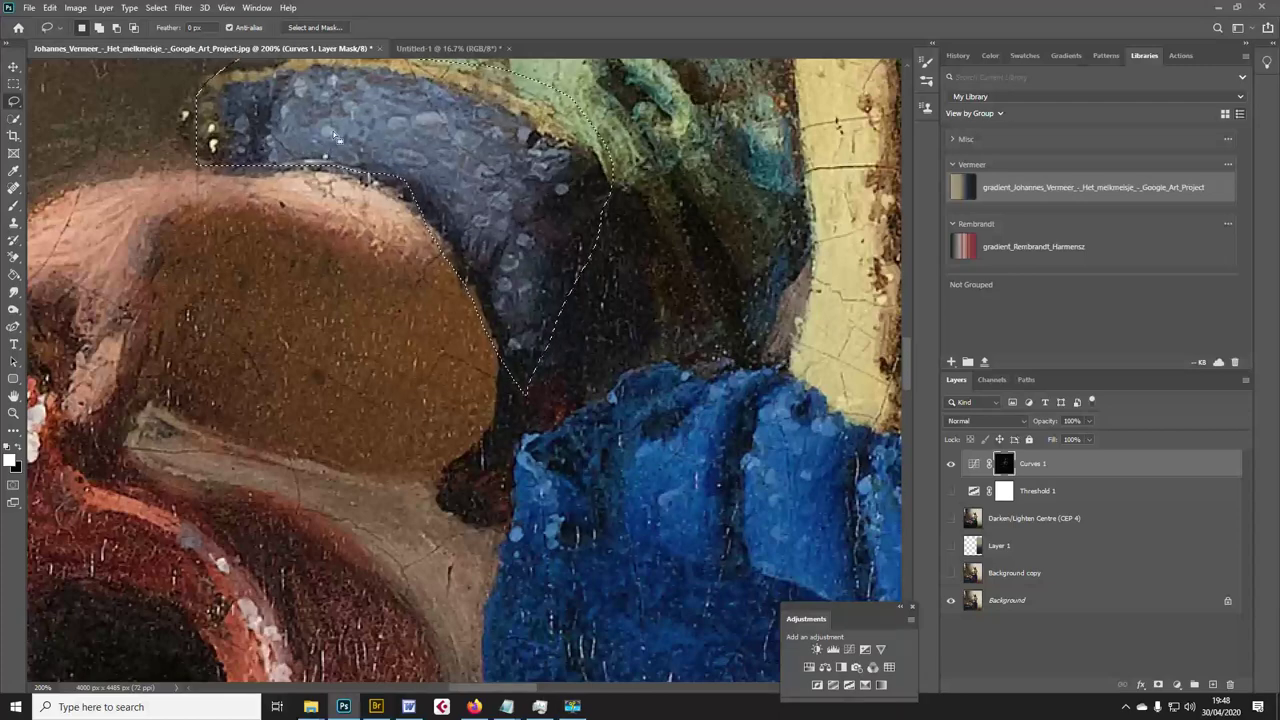
pyautogui.scroll(-2, 480, 260)
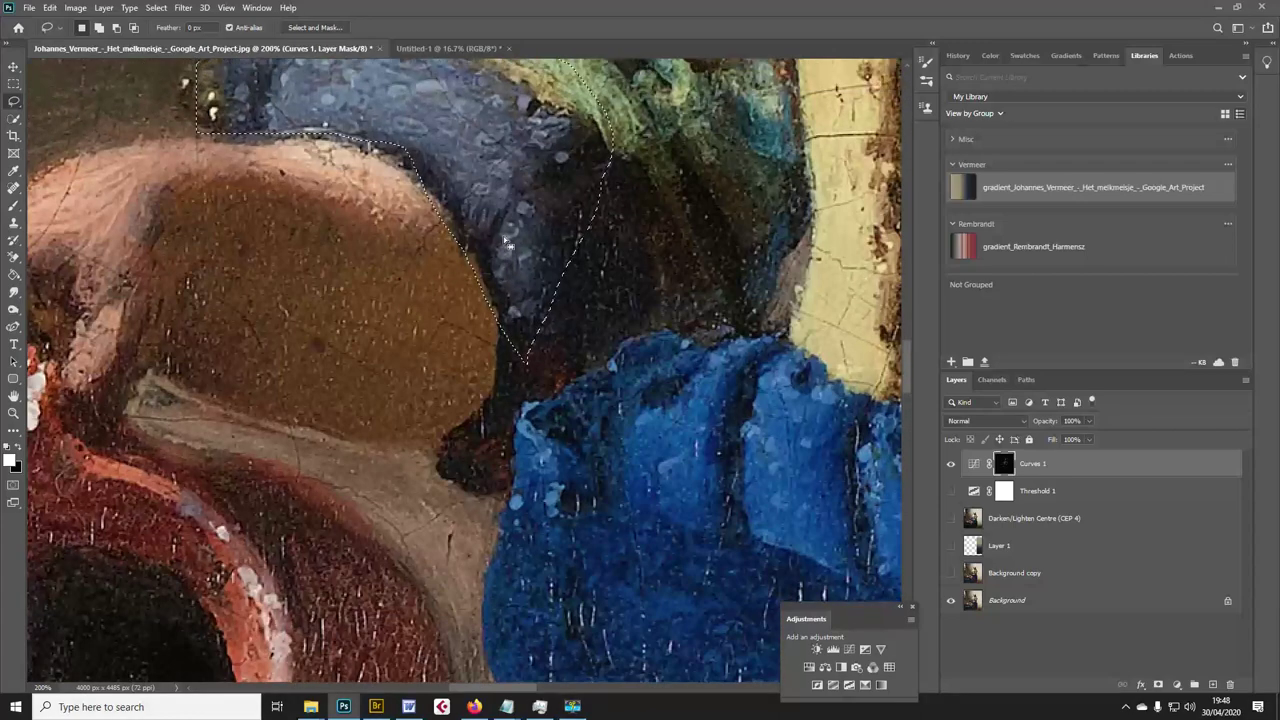
pyautogui.click(507, 243)
pyautogui.scroll(-5, 520, 270)
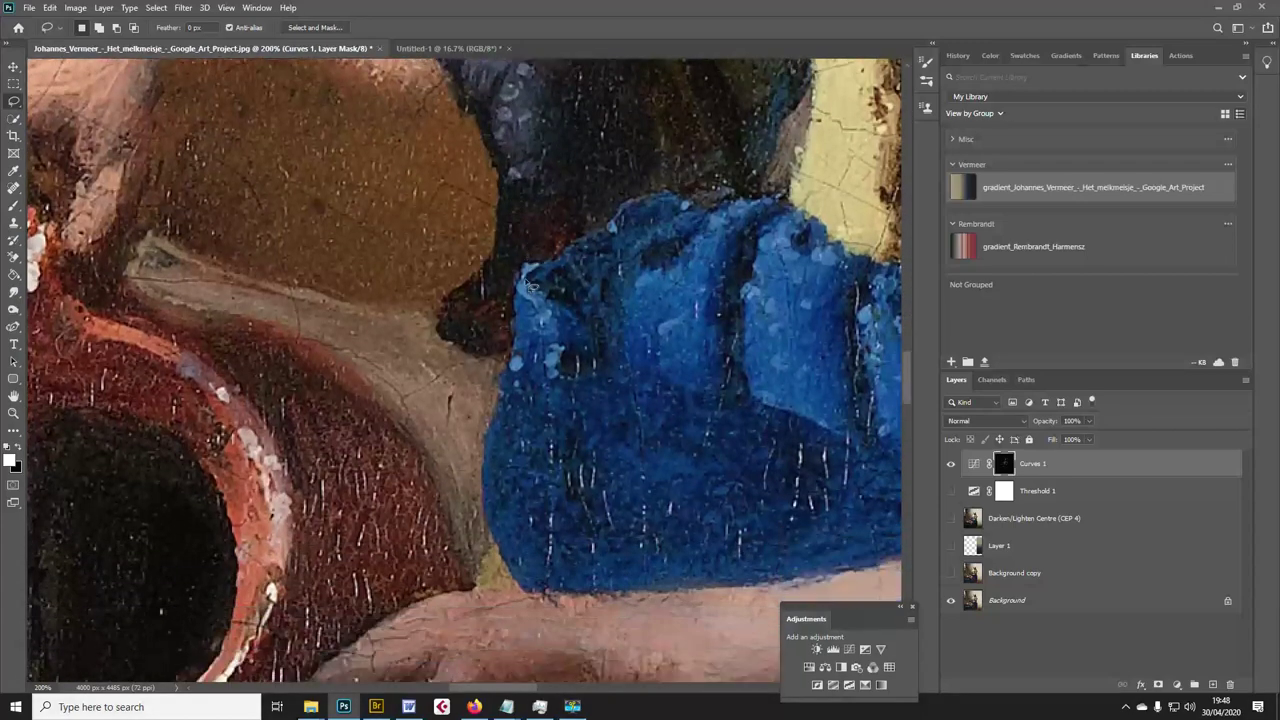
pyautogui.moveTo(527, 270)
pyautogui.mouseDown()
pyautogui.moveTo(510, 384)
pyautogui.moveTo(752, 427)
pyautogui.moveTo(841, 395)
pyautogui.moveTo(855, 278)
pyautogui.moveTo(758, 201)
pyautogui.moveTo(610, 196)
pyautogui.moveTo(527, 279)
pyautogui.mouseUp()
# At 100%, trace the jug's left rim from the spout down and back up.
pyautogui.hotkey('ctrl', '-')
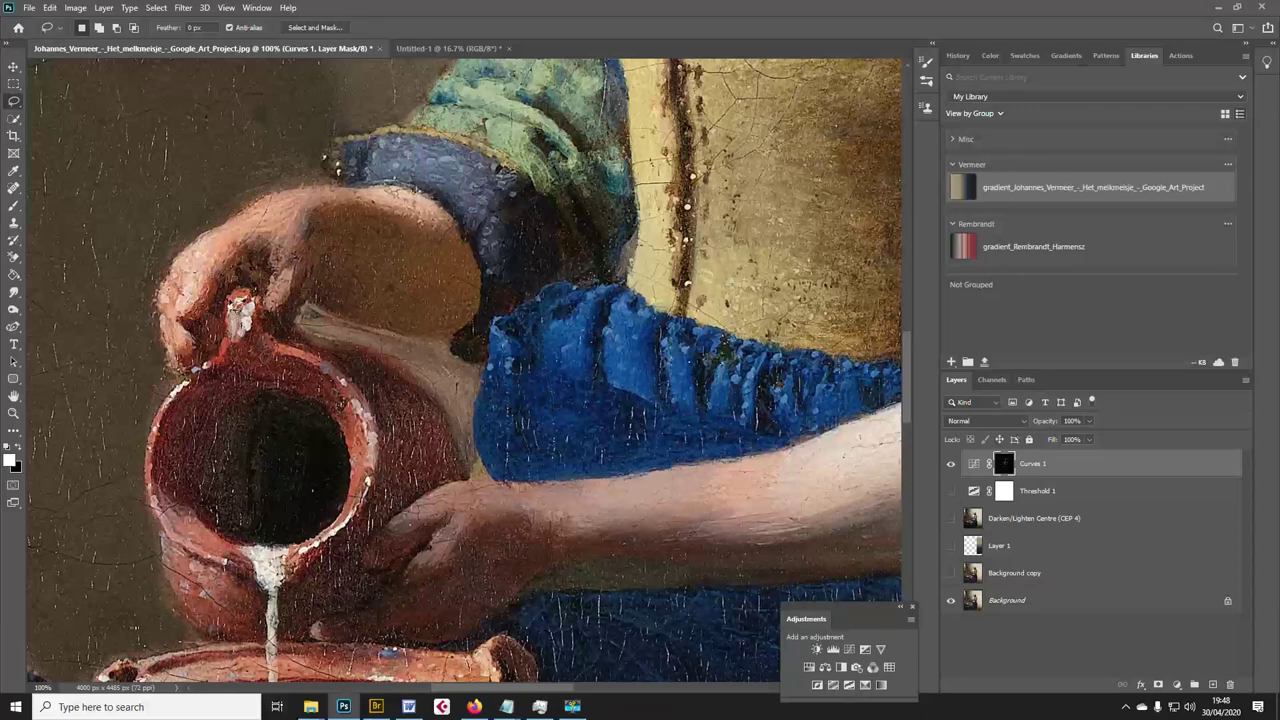
pyautogui.moveTo(238, 302); pyautogui.dragTo(192, 378)
pyautogui.moveTo(148, 445)
pyautogui.mouseDown()
pyautogui.moveTo(148, 526)
pyautogui.moveTo(170, 496)
pyautogui.moveTo(190, 400)
pyautogui.moveTo(254, 346)
pyautogui.moveTo(270, 302)
pyautogui.moveTo(230, 290)
pyautogui.moveTo(236, 304)
pyautogui.mouseUp()
# Zoom to 200% on the bread basket and try freehand loops on the loaf.
pyautogui.scroll(-5, 148, 352)
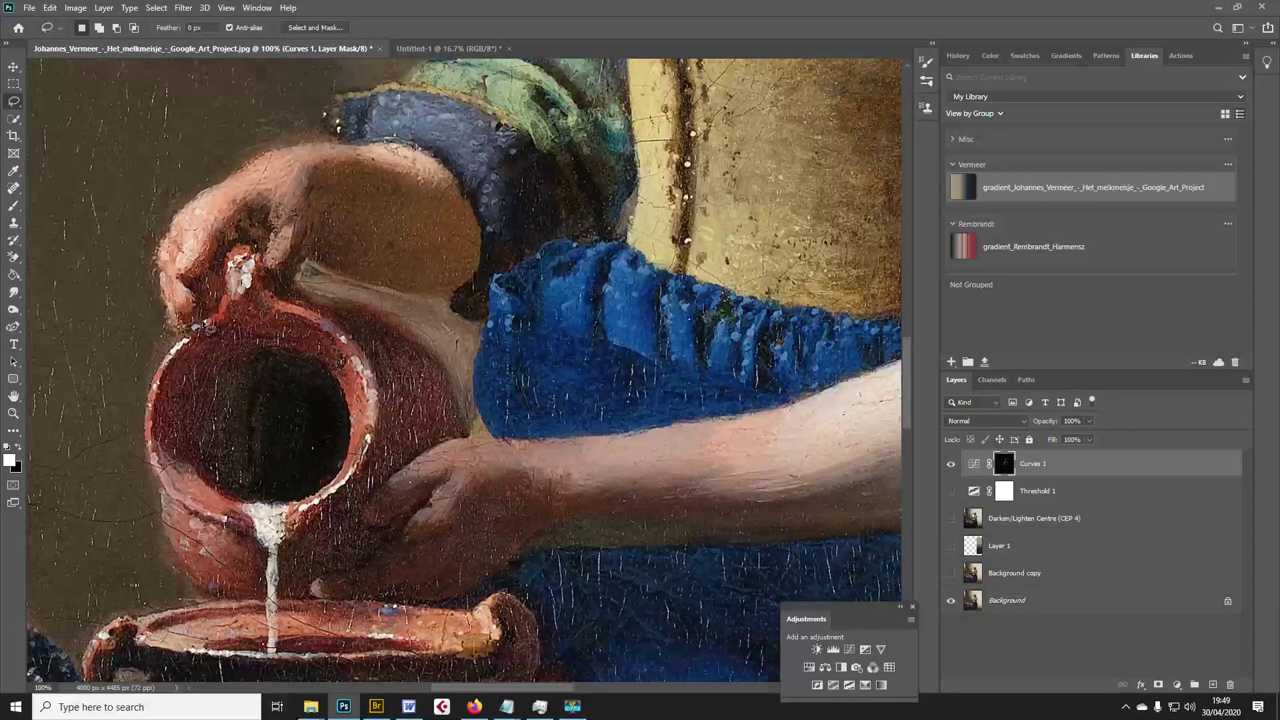
pyautogui.scroll(-3, 225, 335)
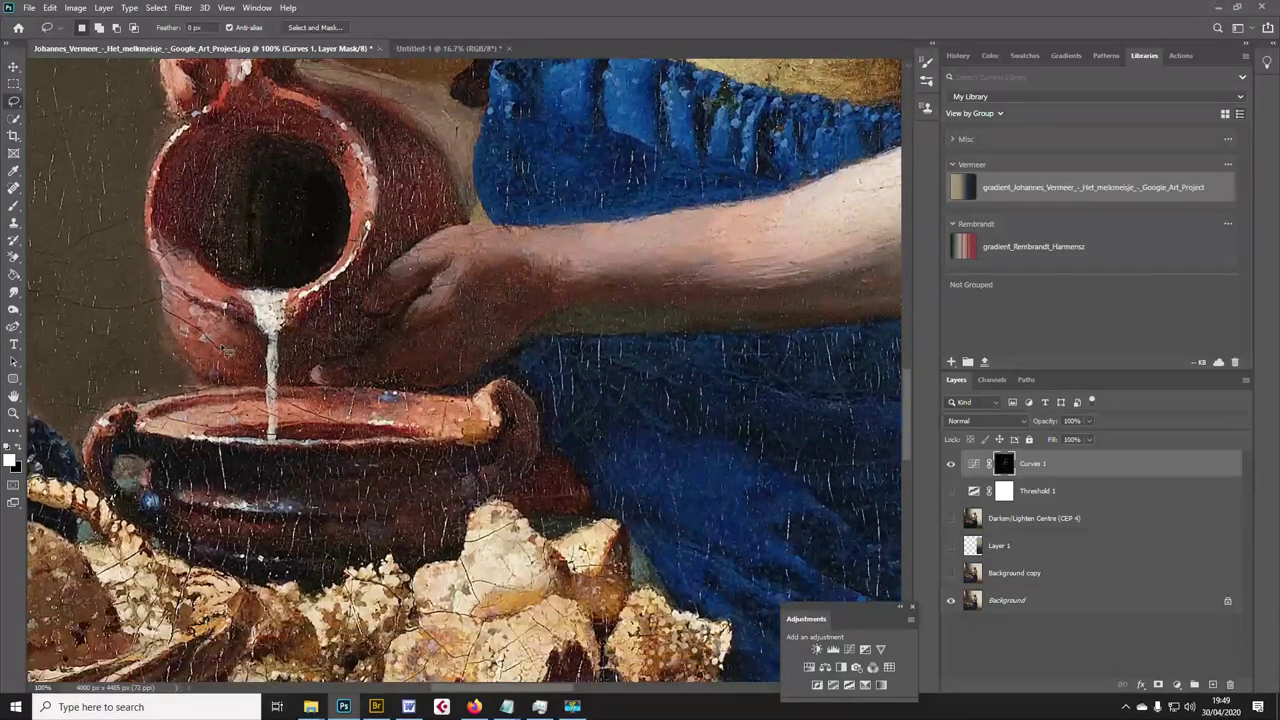
pyautogui.scroll(-3, 225, 340)
pyautogui.hscroll(-10, 226, 352)
pyautogui.scroll(-3, 226, 352)
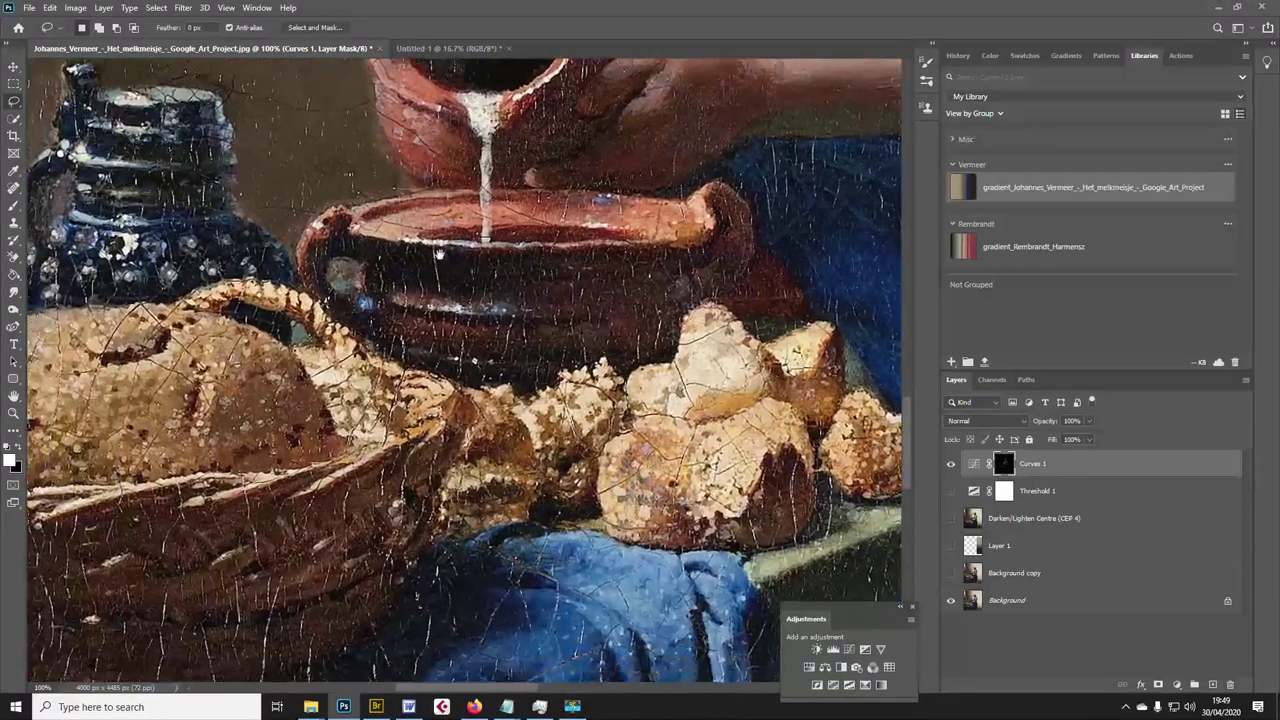
pyautogui.hscroll(-2, 616, 266)
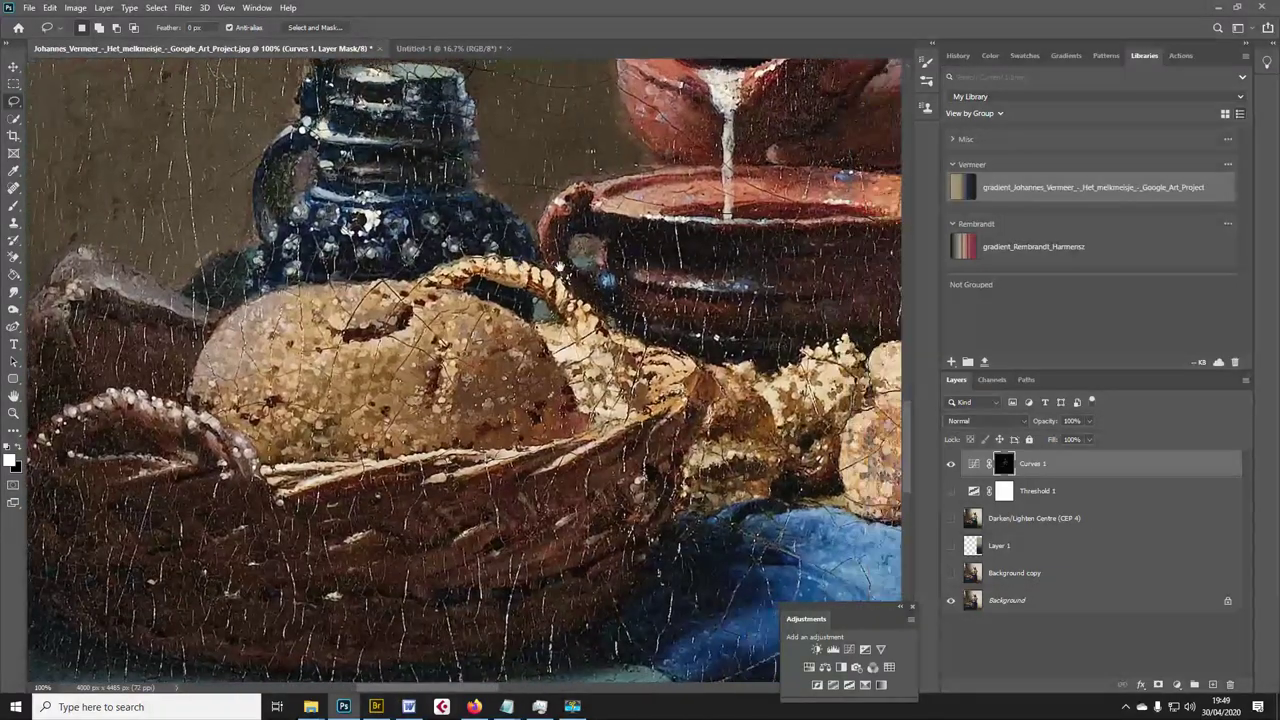
pyautogui.hotkey('ctrl', '+')
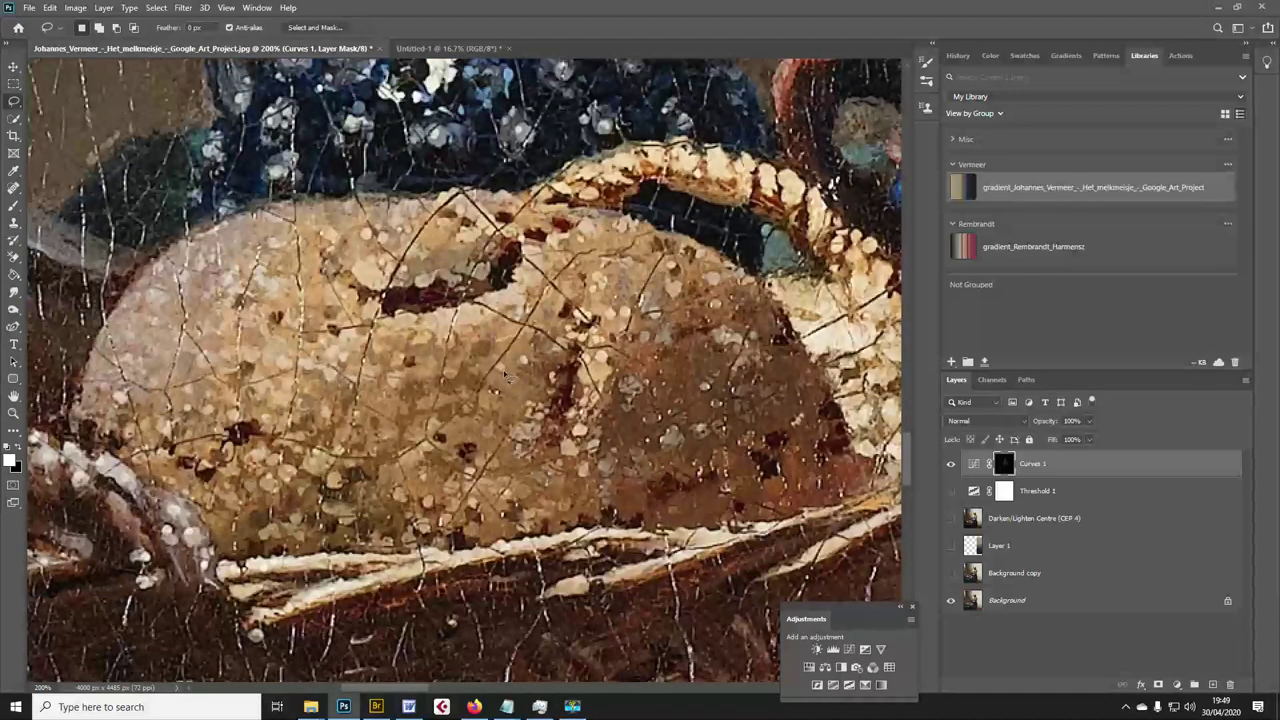
pyautogui.moveTo(474, 374)
pyautogui.mouseDown()
pyautogui.moveTo(548, 378)
pyautogui.moveTo(481, 357)
pyautogui.mouseUp()
pyautogui.click(522, 407)
pyautogui.moveTo(187, 398); pyautogui.dragTo(176, 408)
pyautogui.moveTo(468, 458)
pyautogui.mouseDown()
pyautogui.moveTo(432, 477)
pyautogui.moveTo(432, 497)
pyautogui.moveTo(477, 489)
pyautogui.moveTo(498, 467)
pyautogui.moveTo(458, 470)
pyautogui.mouseUp()
# Lasso the bright bead cluster on the blue stoneware jug.
pyautogui.scroll(2, 500, 398)
pyautogui.scroll(4, 494, 401)
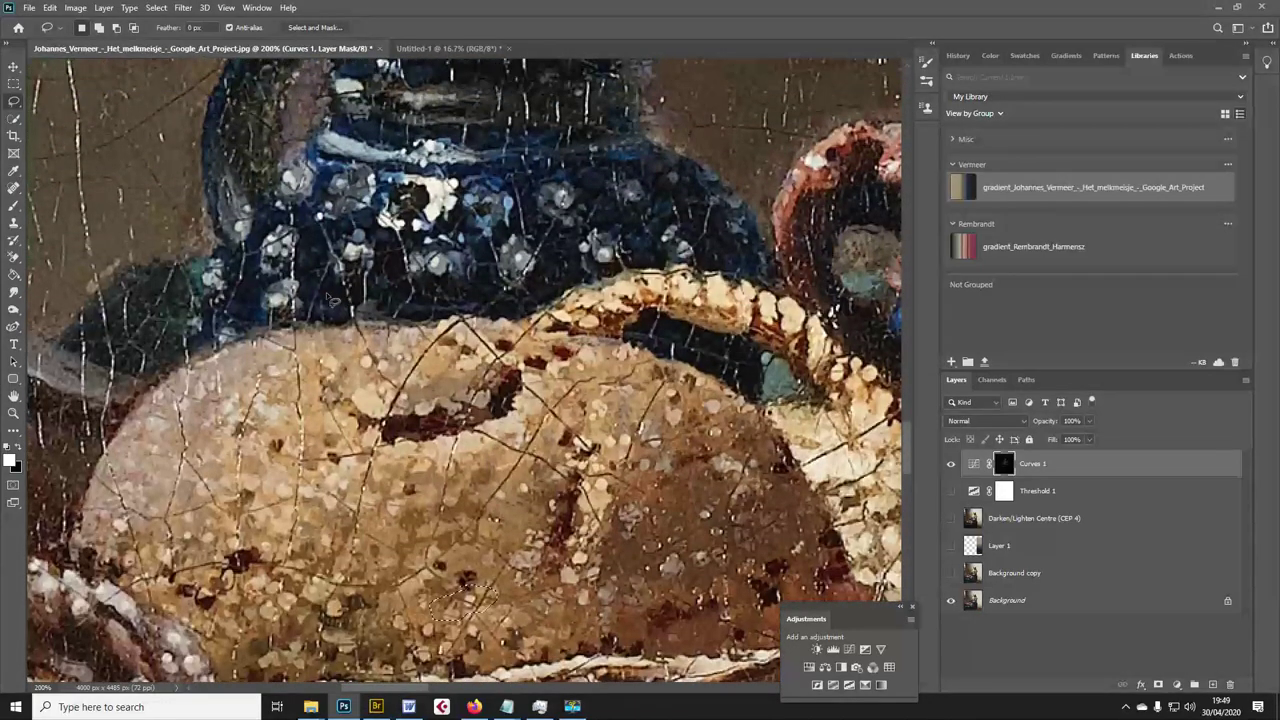
pyautogui.moveTo(281, 233)
pyautogui.mouseDown()
pyautogui.moveTo(258, 271)
pyautogui.moveTo(299, 268)
pyautogui.moveTo(279, 224)
pyautogui.mouseUp()
pyautogui.moveTo(333, 287)
pyautogui.mouseDown()
pyautogui.moveTo(350, 242)
pyautogui.moveTo(326, 264)
pyautogui.moveTo(405, 258)
pyautogui.moveTo(352, 236)
pyautogui.moveTo(340, 252)
pyautogui.moveTo(480, 282)
pyautogui.moveTo(486, 258)
pyautogui.moveTo(410, 248)
pyautogui.moveTo(404, 262)
pyautogui.mouseUp()
pyautogui.moveTo(392, 160)
pyautogui.mouseDown()
pyautogui.moveTo(404, 215)
pyautogui.moveTo(460, 232)
pyautogui.moveTo(470, 205)
pyautogui.moveTo(457, 168)
pyautogui.moveTo(392, 166)
pyautogui.mouseUp()
# Fill the bead cluster on the Curves 1 mask, deselect, and zoom out to 66.7%.
pyautogui.press('Delete')
pyautogui.hotkey('ctrl', 'd')
pyautogui.hotkey('ctrl', '-')
pyautogui.hotkey('ctrl', '-')
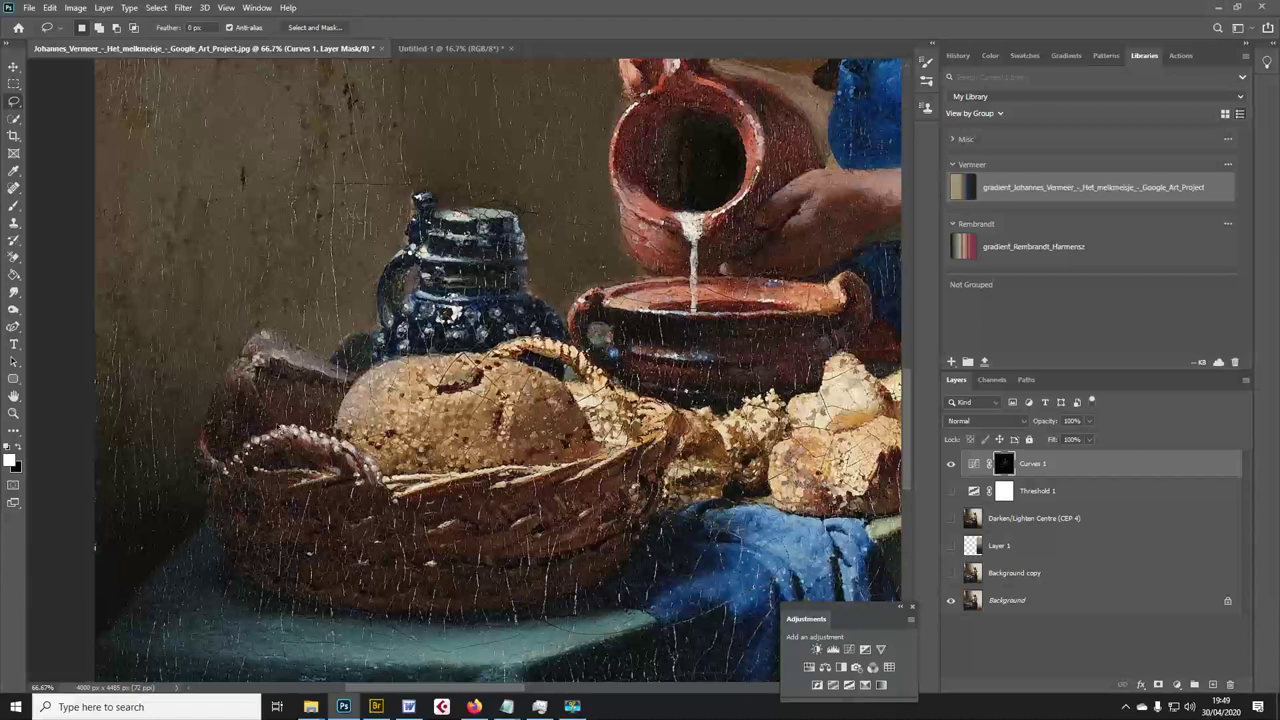
pyautogui.scroll(-1, 292, 402)
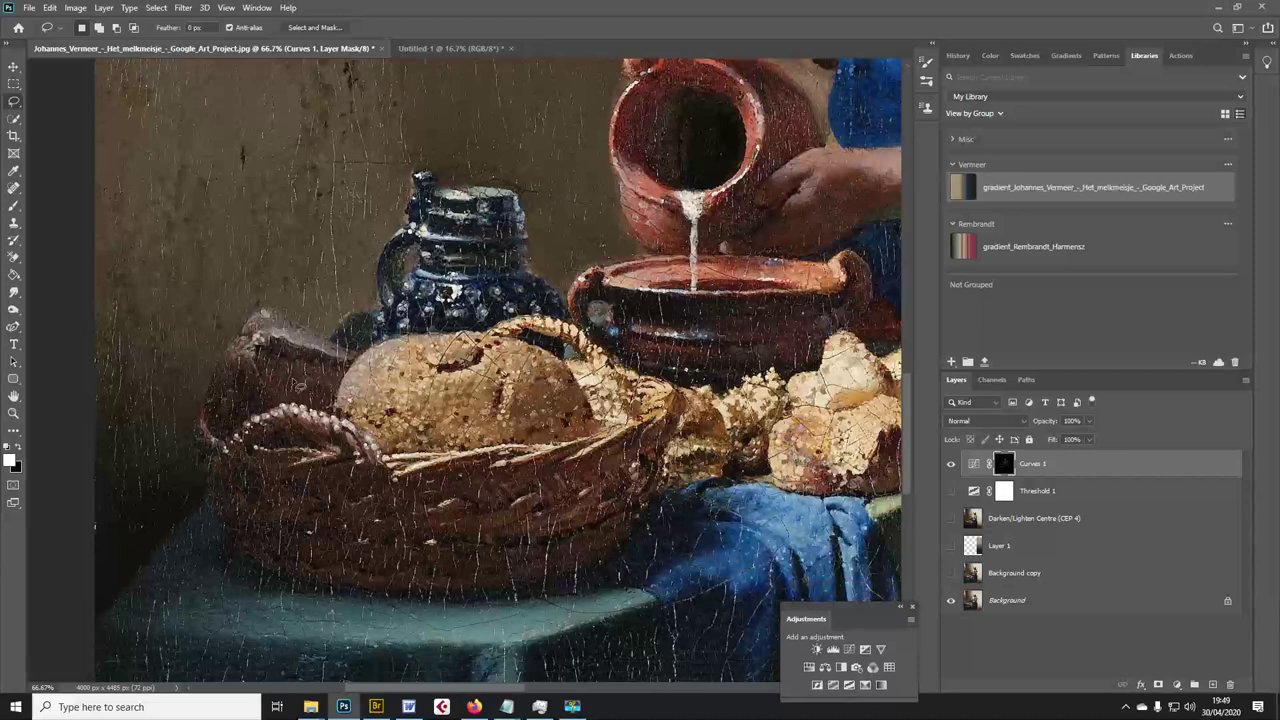
# Trace a first freehand outline around the bread basket handle.
pyautogui.moveTo(250, 420)
pyautogui.mouseDown()
pyautogui.moveTo(224, 436)
pyautogui.moveTo(238, 454)
pyautogui.moveTo(316, 440)
pyautogui.moveTo(385, 472)
pyautogui.mouseUp()
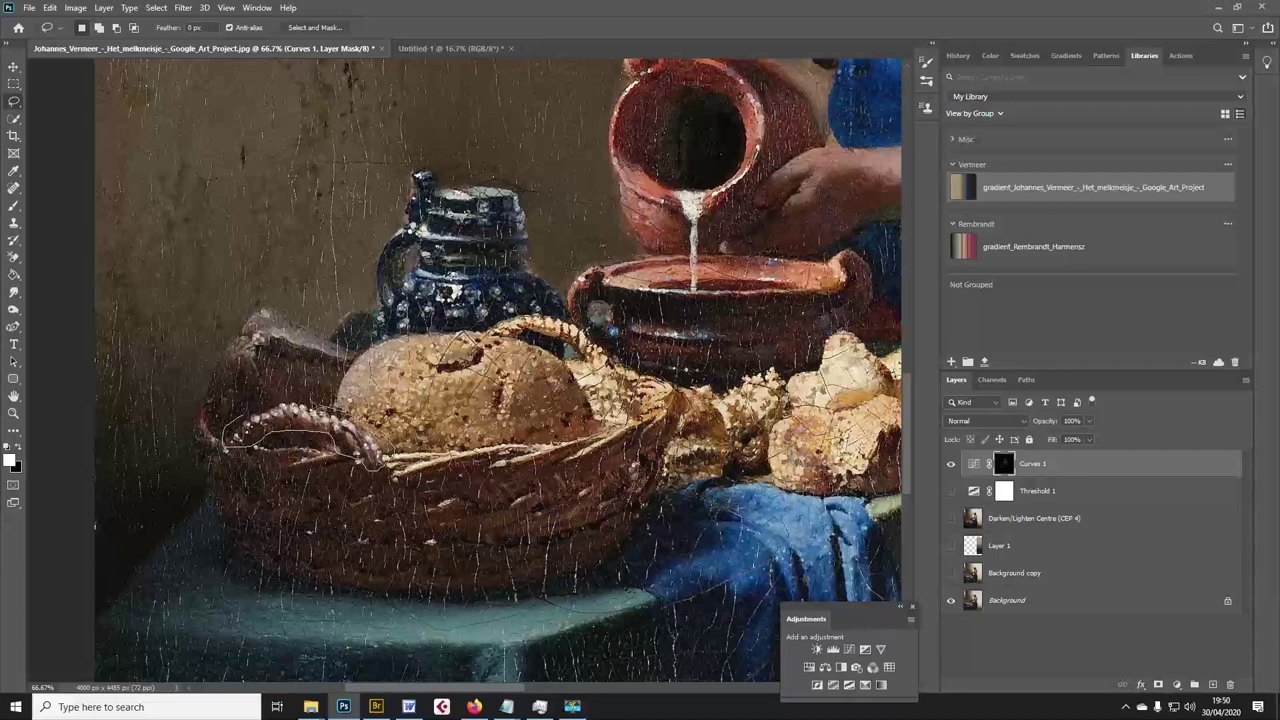
pyautogui.moveTo(332, 408); pyautogui.dragTo(246, 408)
pyautogui.moveTo(230, 438); pyautogui.dragTo(232, 440)
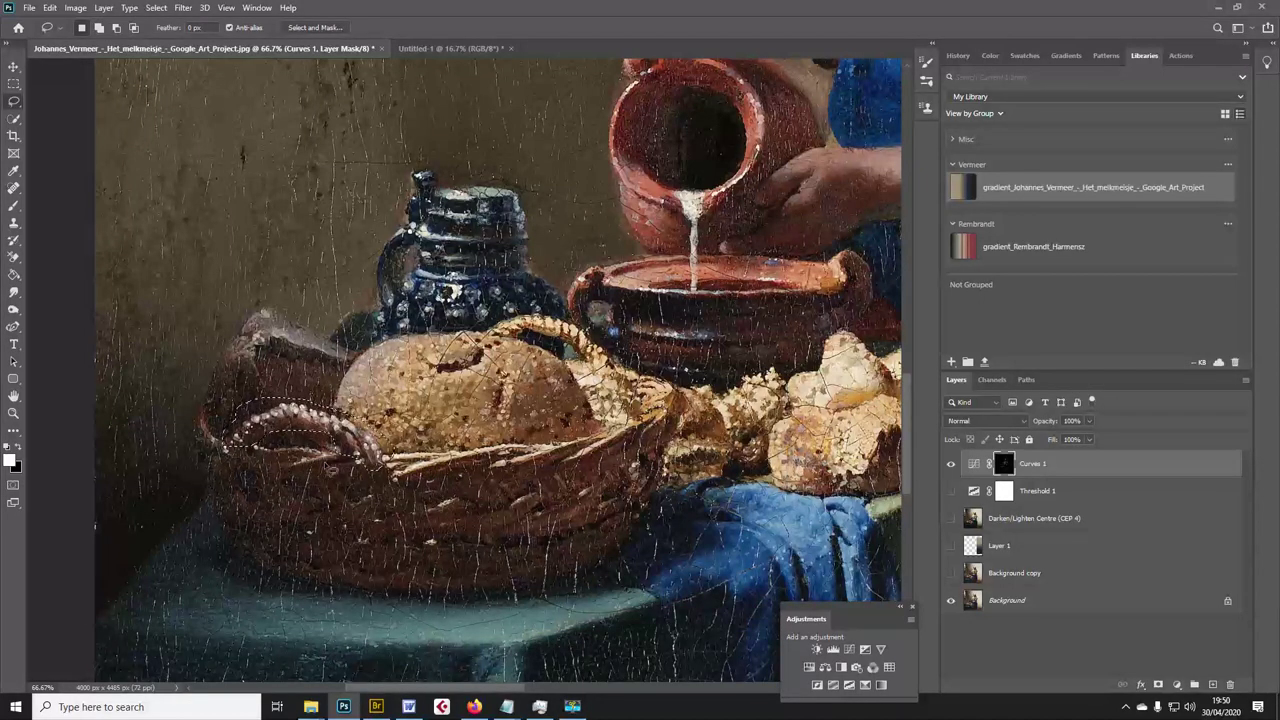
# Redo the handle outline at 100%, then zoom out to 50%.
pyautogui.hotkey('ctrl', '+')
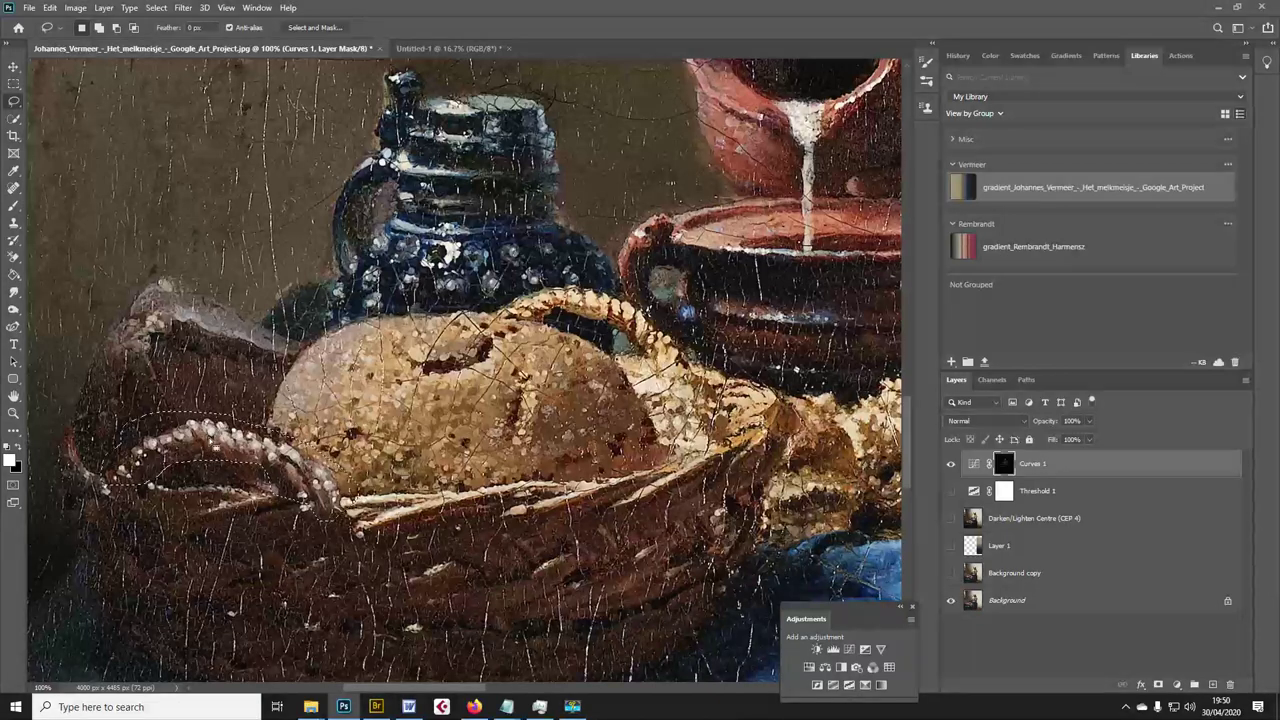
pyautogui.hotkey('ctrl', 'd')
pyautogui.moveTo(500, 290)
pyautogui.mouseDown()
pyautogui.moveTo(605, 322)
pyautogui.moveTo(636, 350)
pyautogui.mouseUp()
pyautogui.moveTo(736, 378)
pyautogui.mouseDown()
pyautogui.moveTo(662, 318)
pyautogui.moveTo(512, 292)
pyautogui.mouseUp()
pyautogui.hotkey('ctrl', '-')
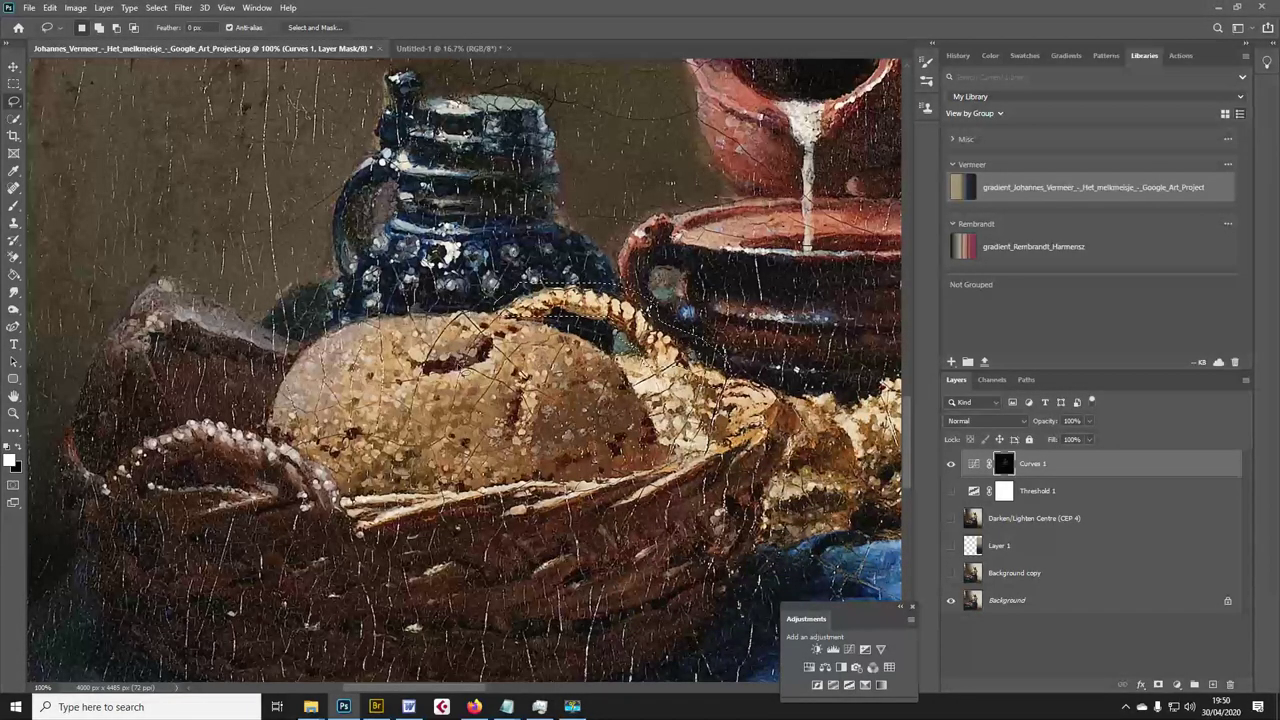
pyautogui.hotkey('ctrl', '-')
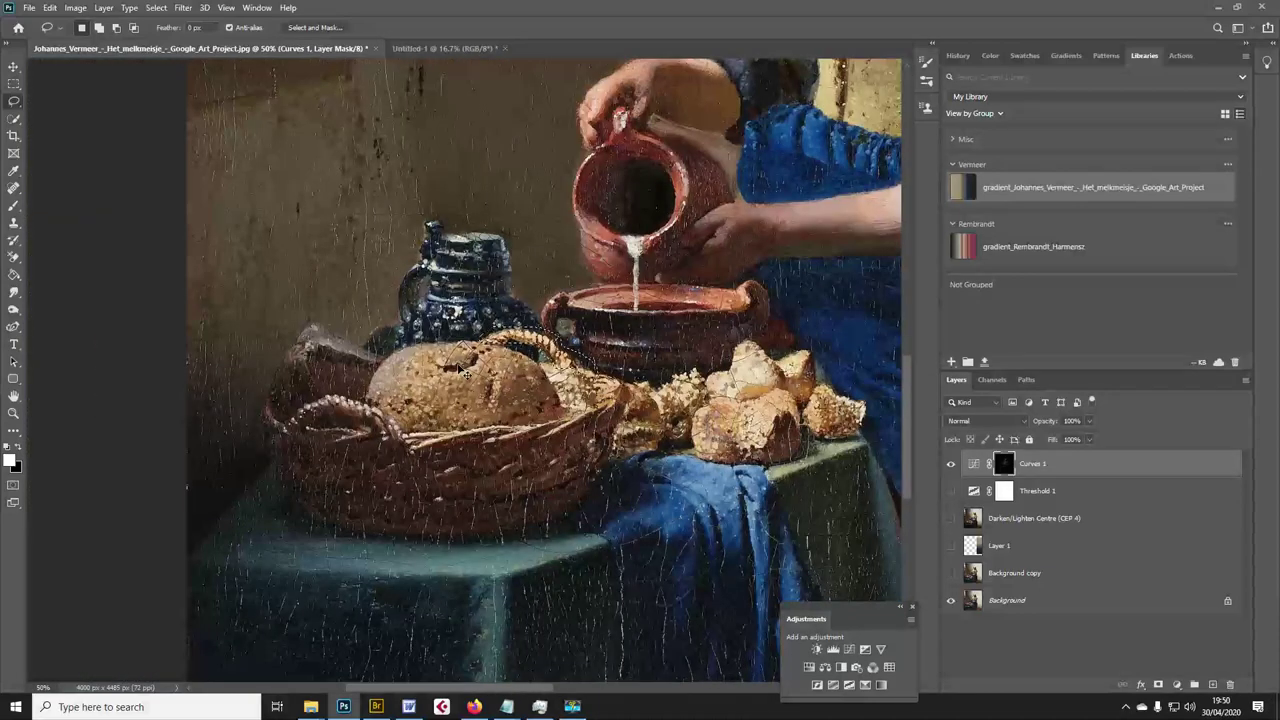
# Zoom out to 33.3%, then back to 66.7% with the bread and blue cloth centred.
pyautogui.hotkey('ctrl', '-')
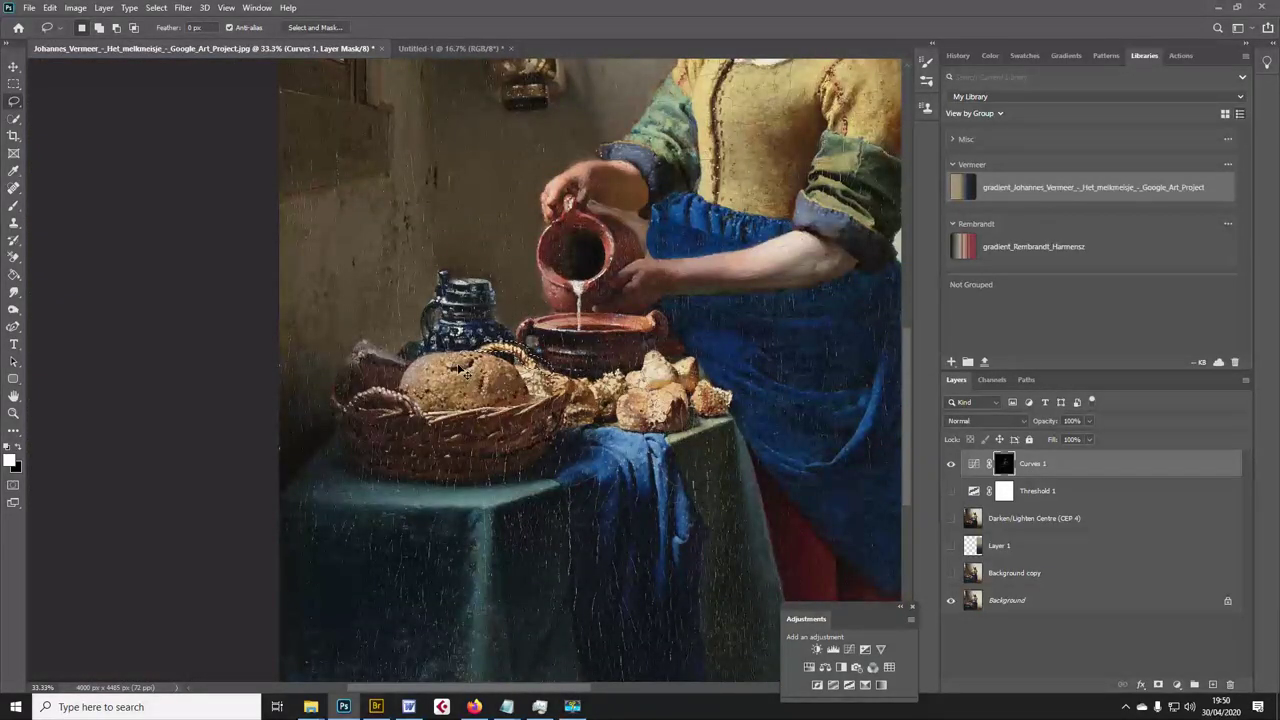
pyautogui.hotkey('ctrl', '+')
pyautogui.scroll(-5, 552, 425)
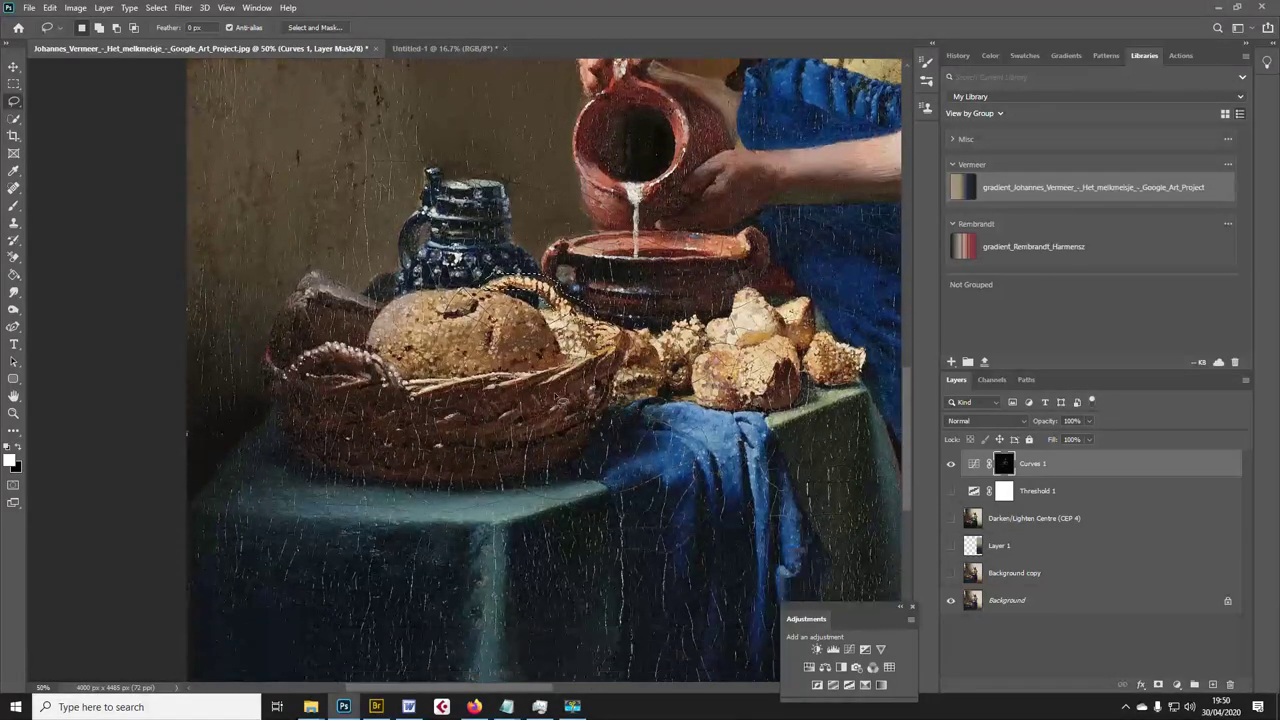
pyautogui.scroll(-1, 552, 425)
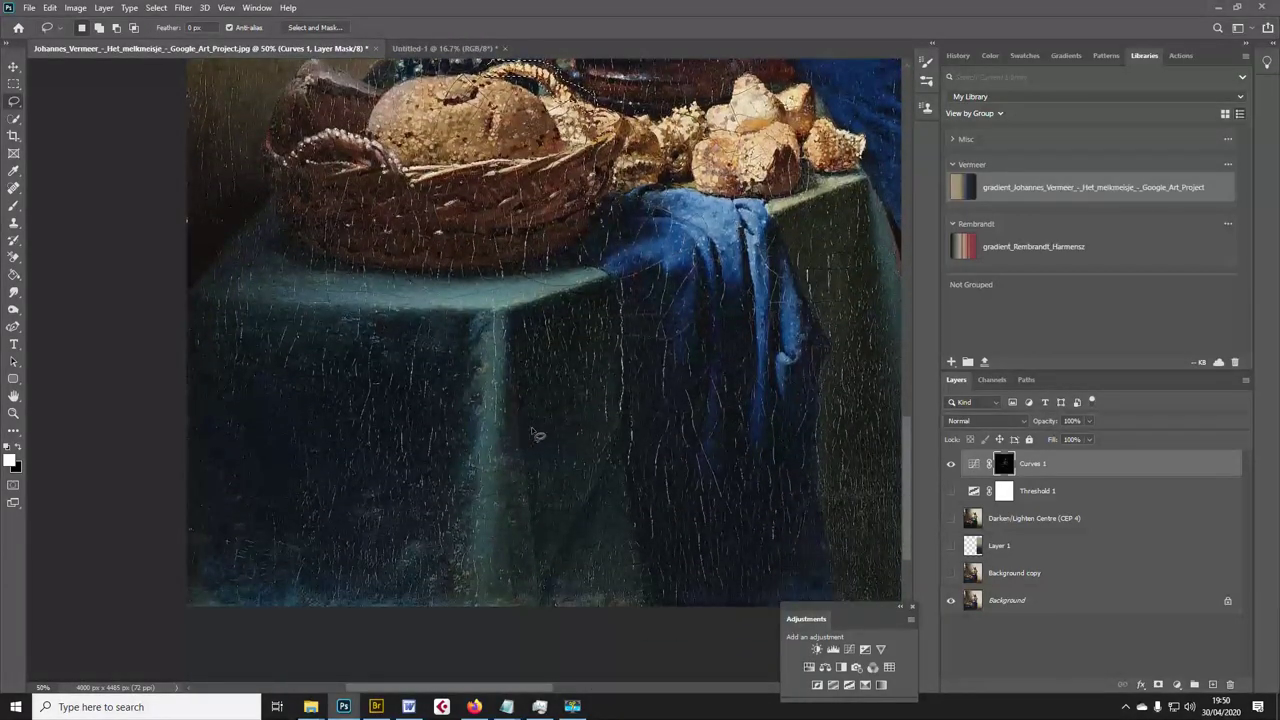
pyautogui.hotkey('ctrl', '+')
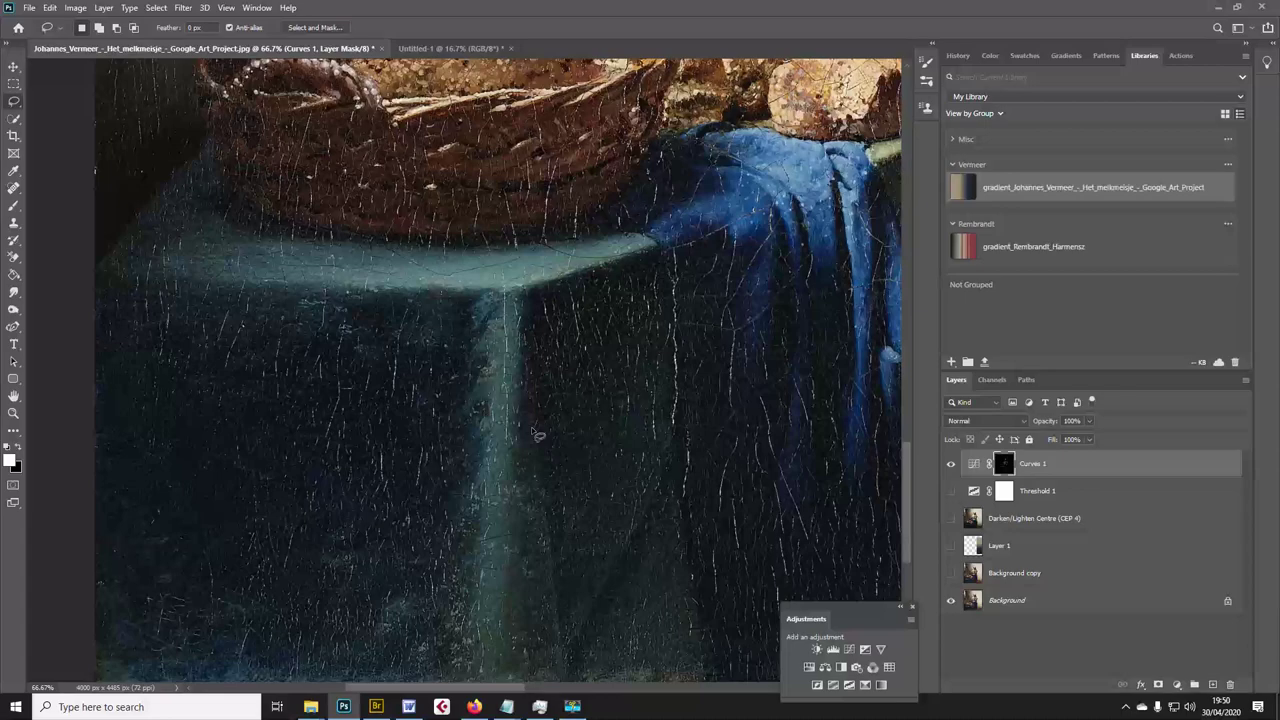
pyautogui.moveTo(675, 363); pyautogui.dragTo(444, 415)
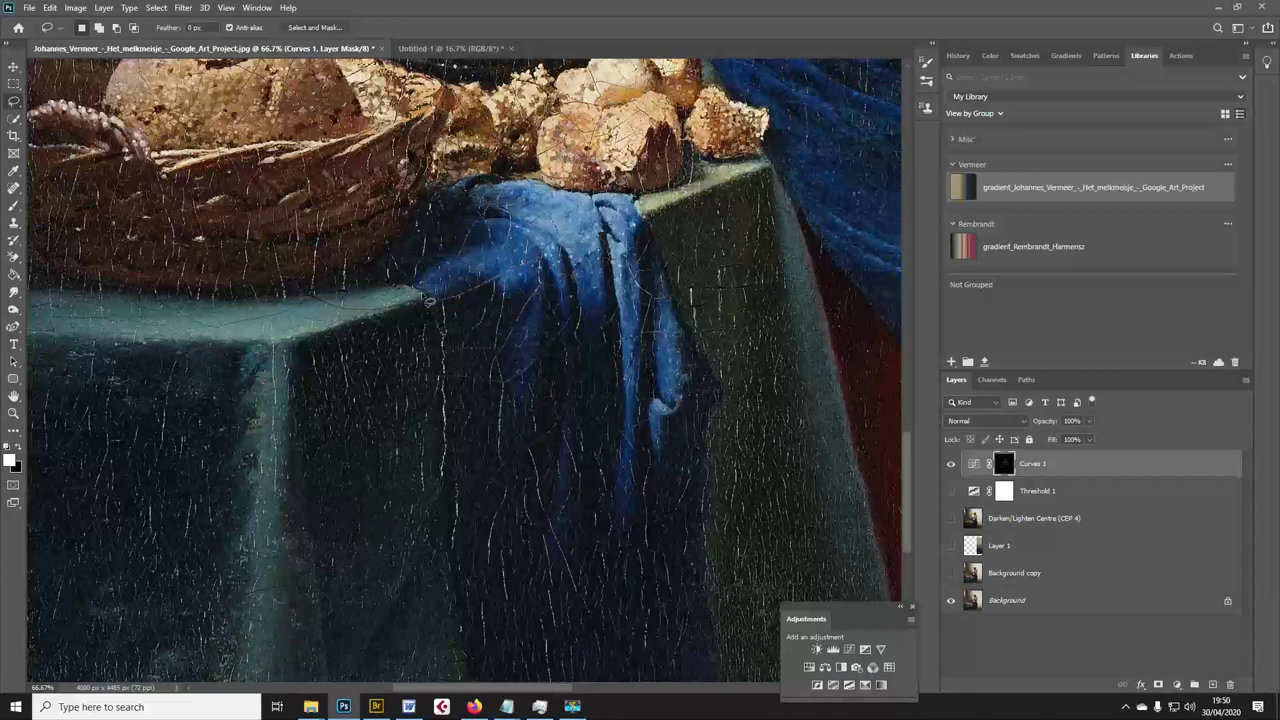
pyautogui.scroll(1, 478, 221)
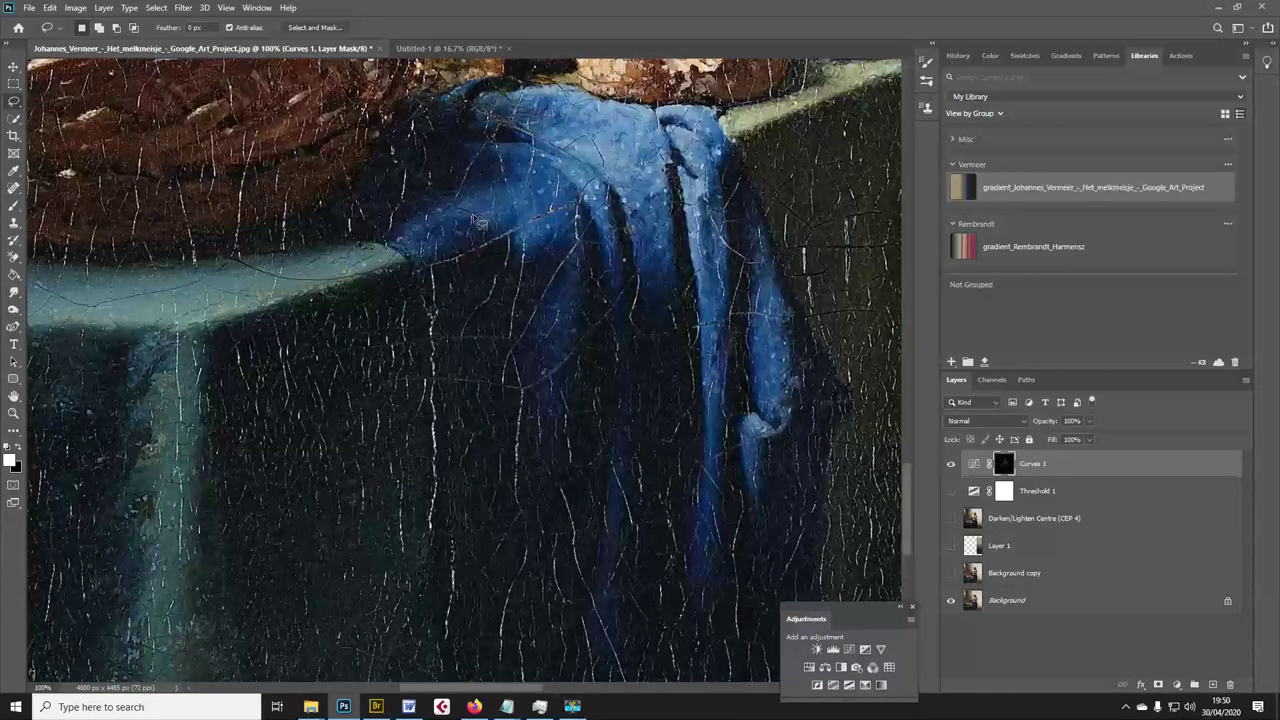
# Lasso a fold of the blue cloth draped on the table and zoom out.
pyautogui.moveTo(566, 143)
pyautogui.mouseDown()
pyautogui.moveTo(519, 163)
pyautogui.moveTo(566, 243)
pyautogui.moveTo(661, 241)
pyautogui.moveTo(690, 204)
pyautogui.mouseUp()
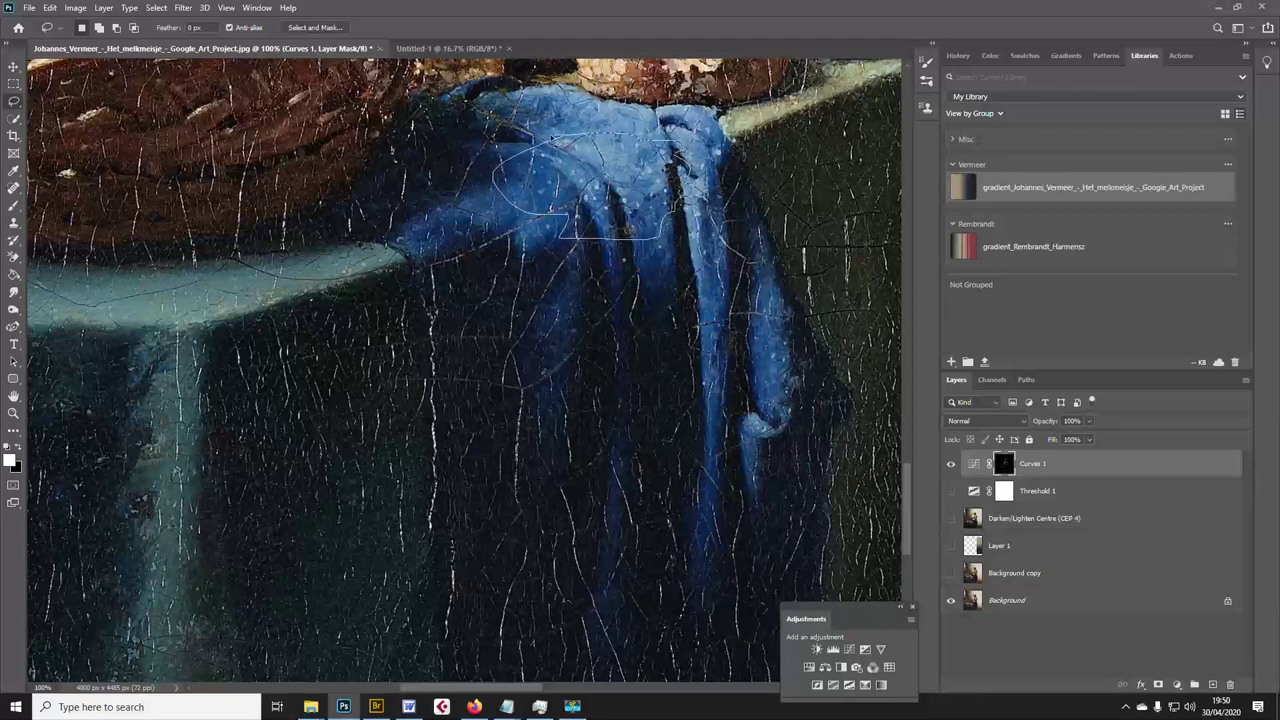
pyautogui.moveTo(553, 138); pyautogui.dragTo(555, 140)
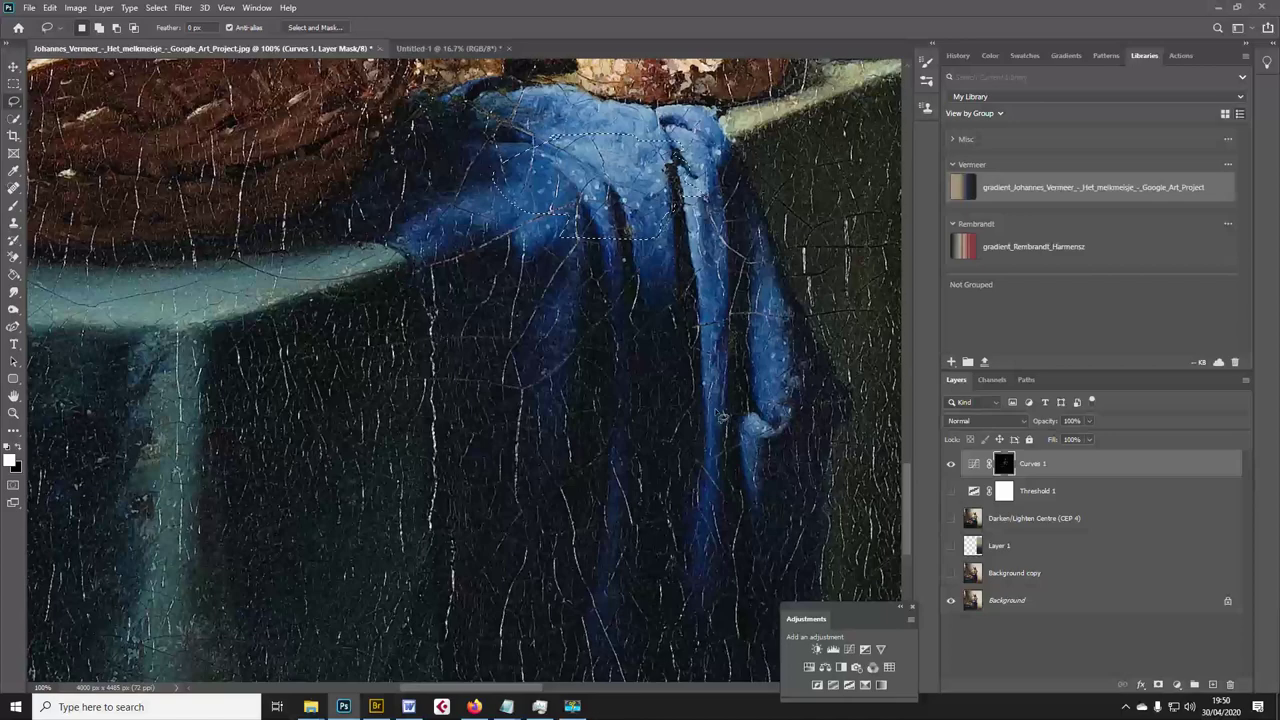
pyautogui.hotkey('ctrl', '-')
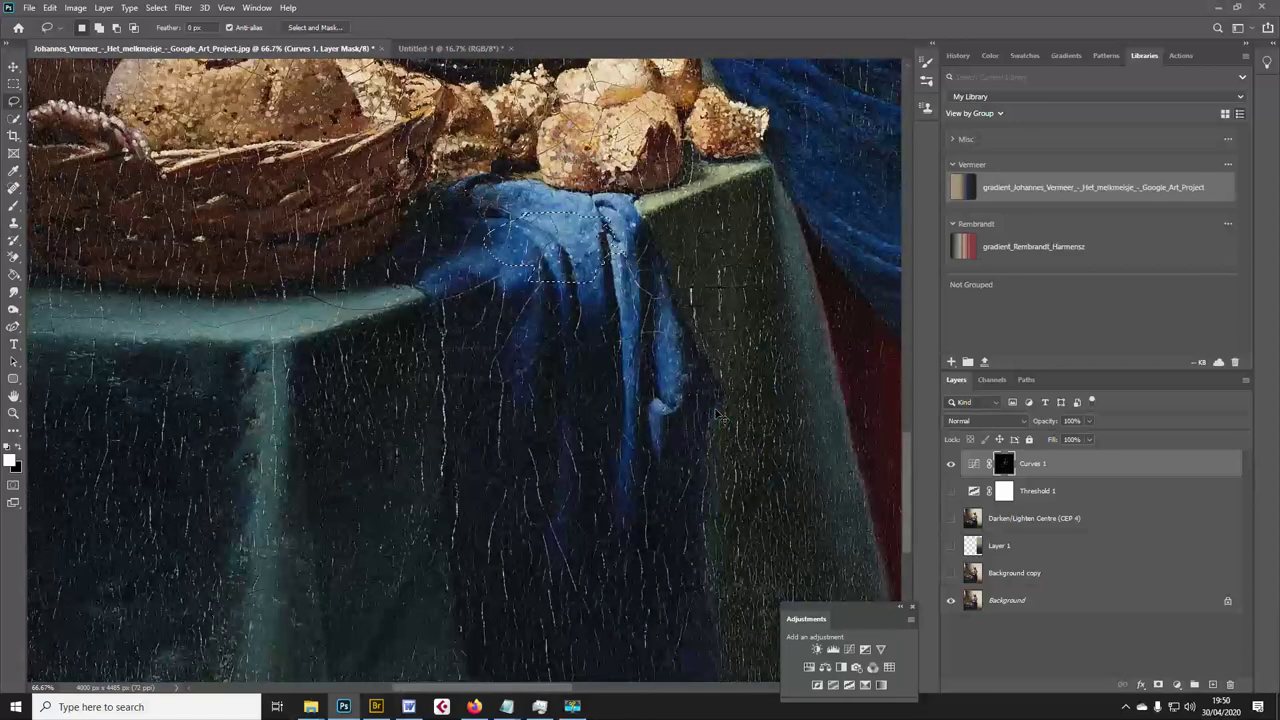
pyautogui.hotkey('ctrl', '-')
pyautogui.hotkey('ctrl', '-')
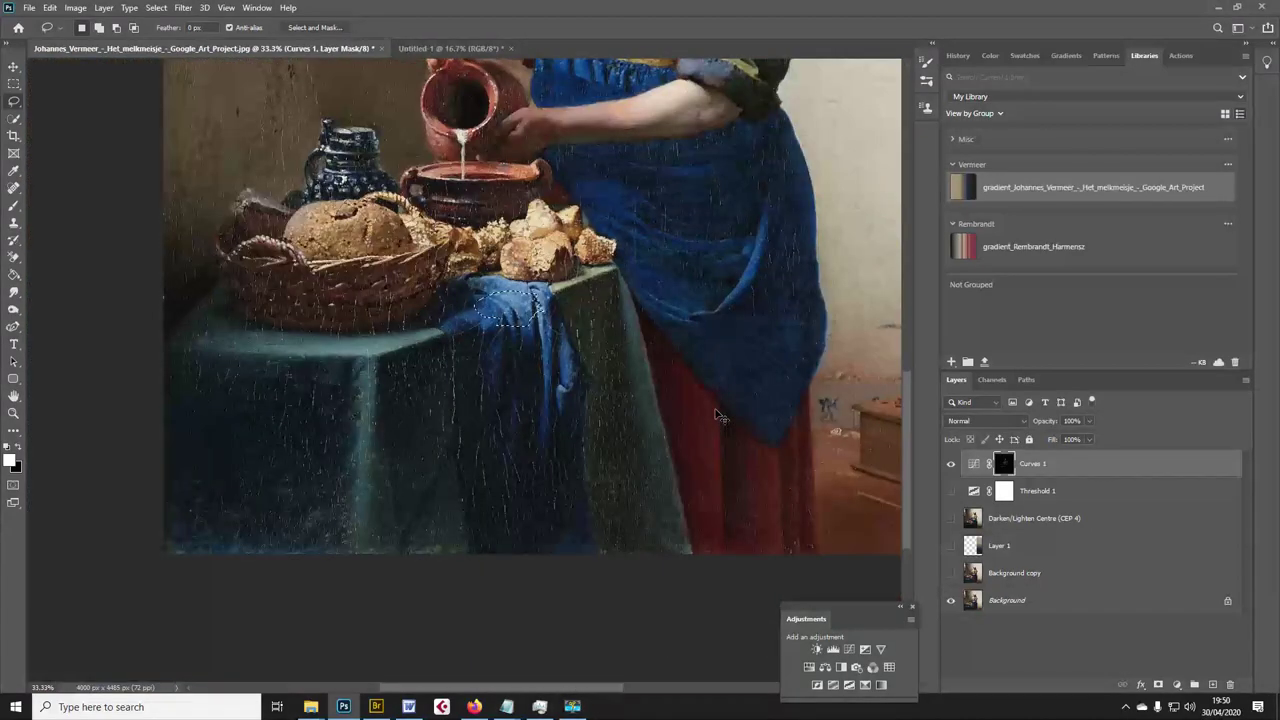
# At 25% zoom, clear the old selection and lasso the cloth hanging off the table.
pyautogui.hotkey('ctrl', '-')
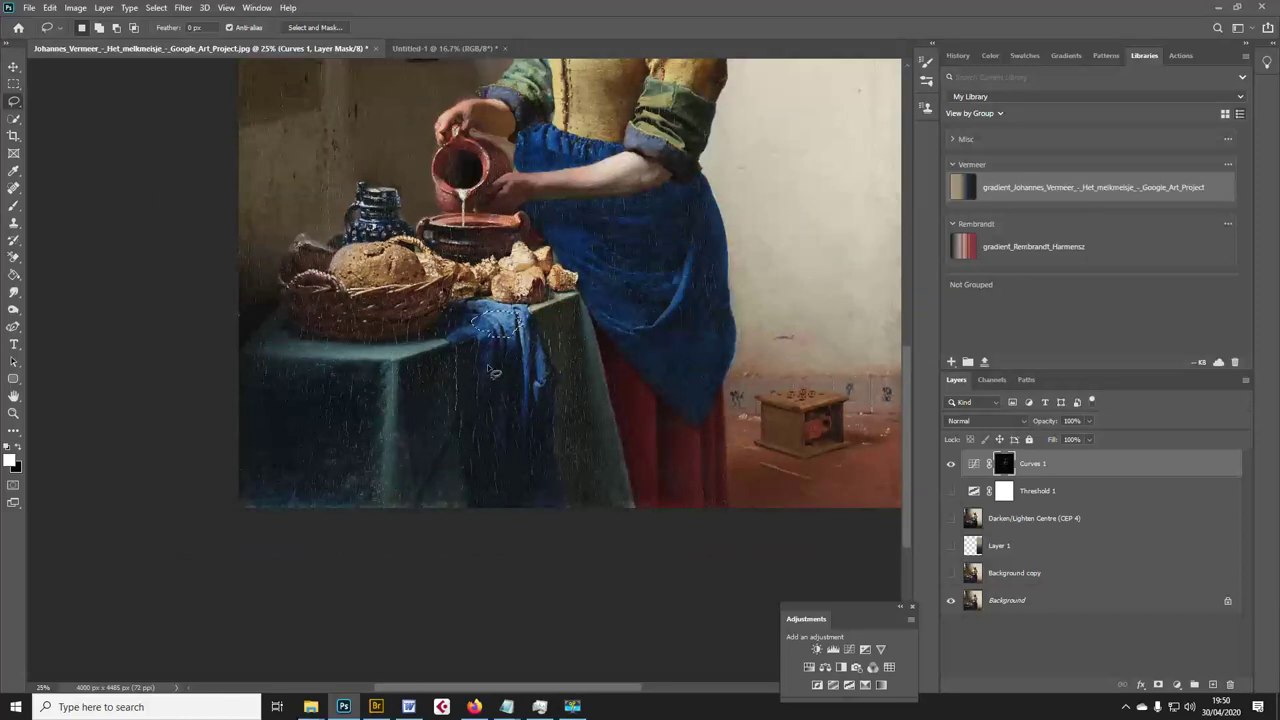
pyautogui.click(450, 333)
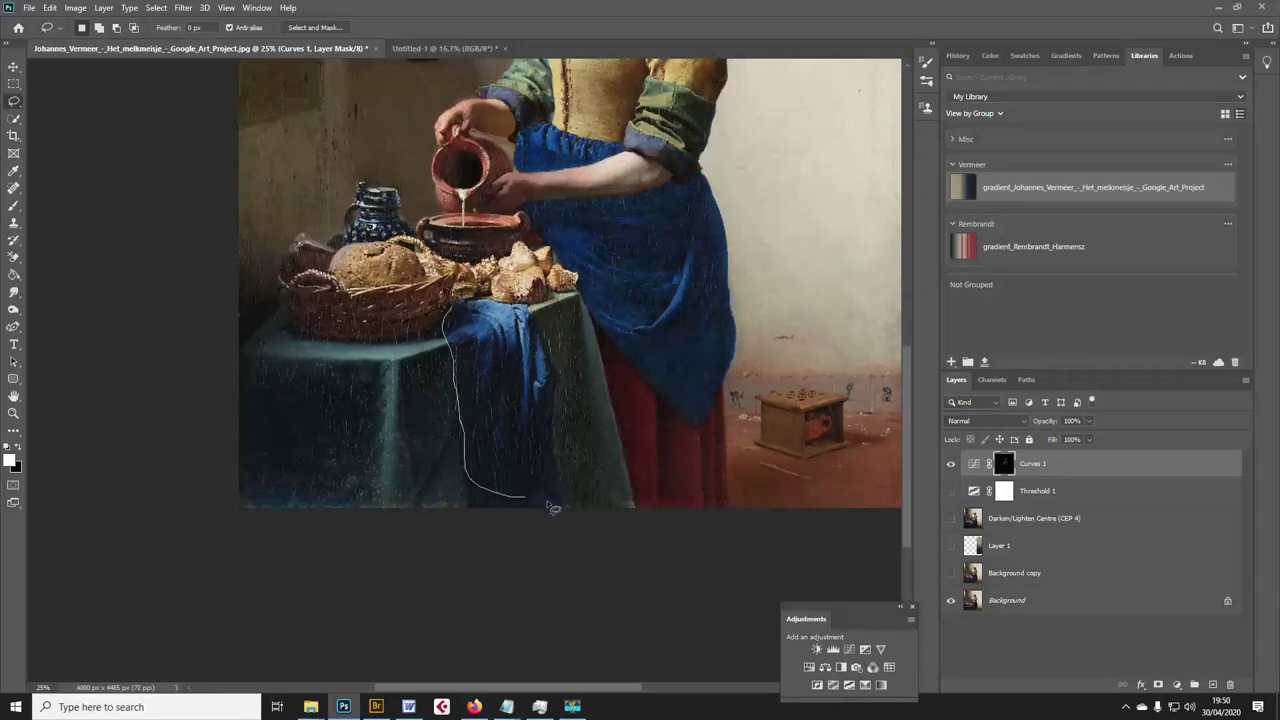
pyautogui.moveTo(590, 372)
pyautogui.mouseDown()
pyautogui.moveTo(547, 316)
pyautogui.moveTo(447, 322)
pyautogui.mouseUp()
pyautogui.scroll(3, 447, 322)
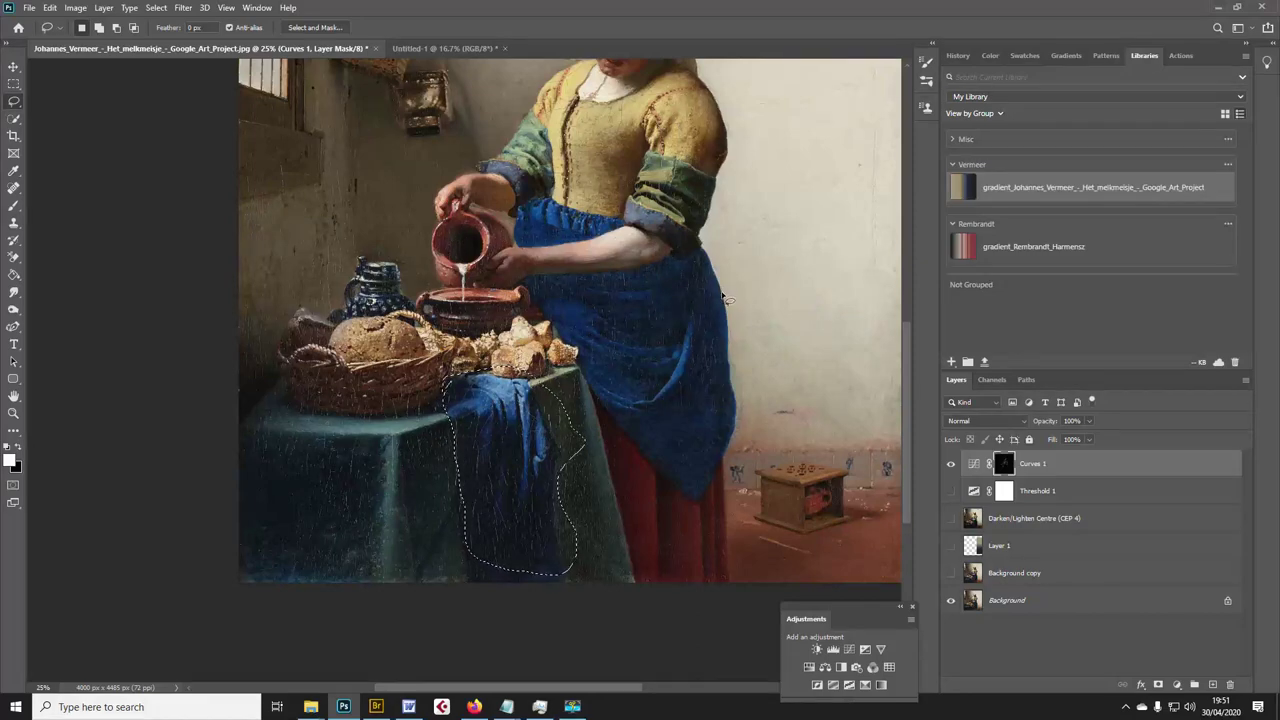
pyautogui.scroll(3, 727, 297)
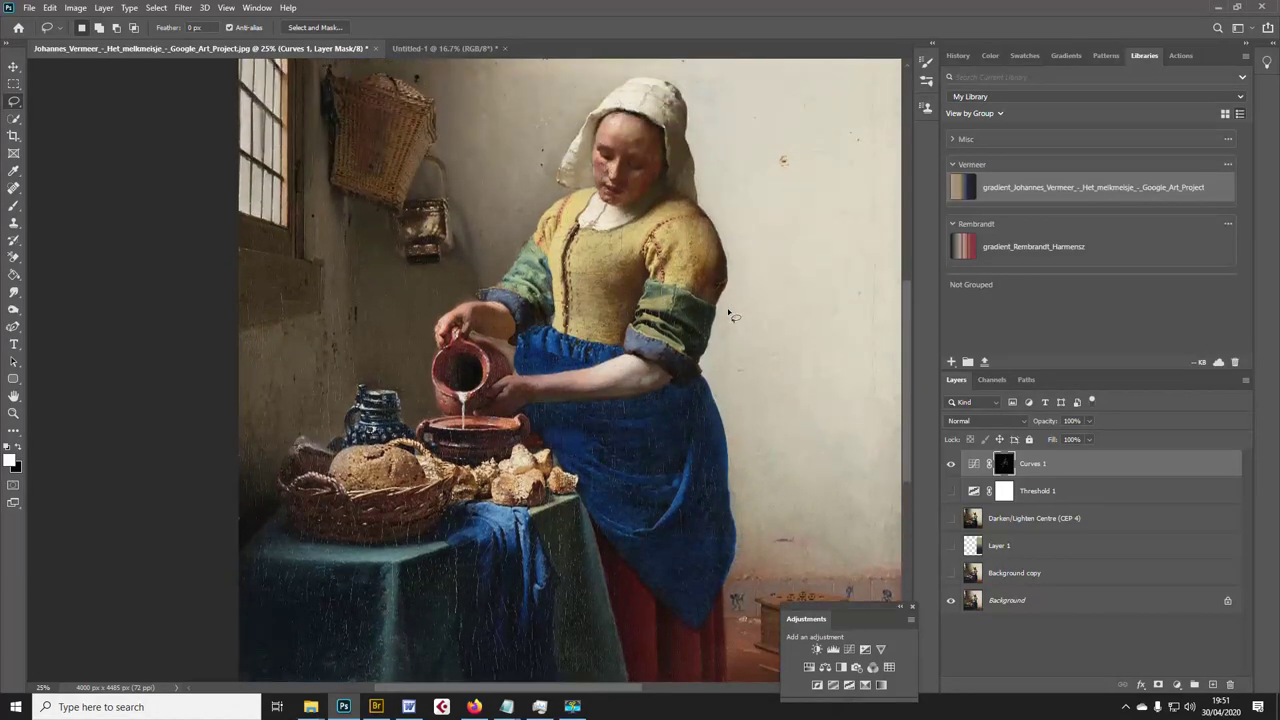
# Zoom in to 100% on the milkmaid's torso and arm.
pyautogui.scroll(-2, 787, 333)
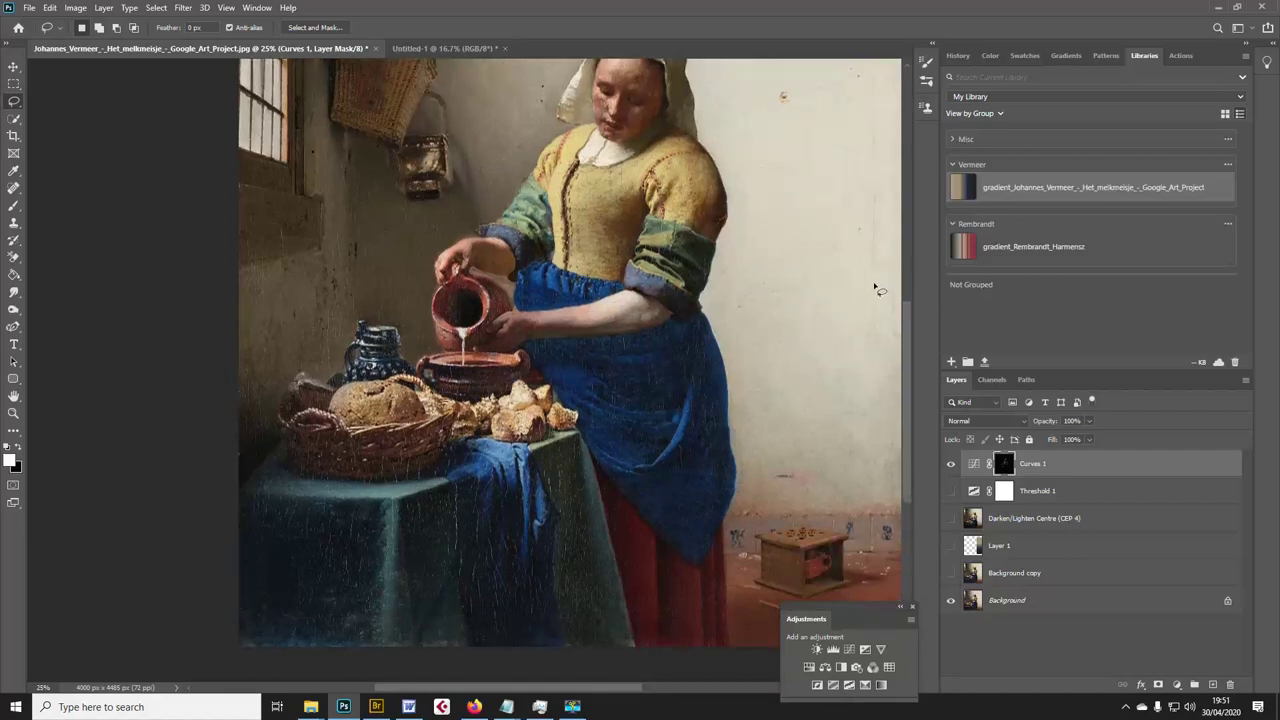
pyautogui.hotkey('ctrl', '+')
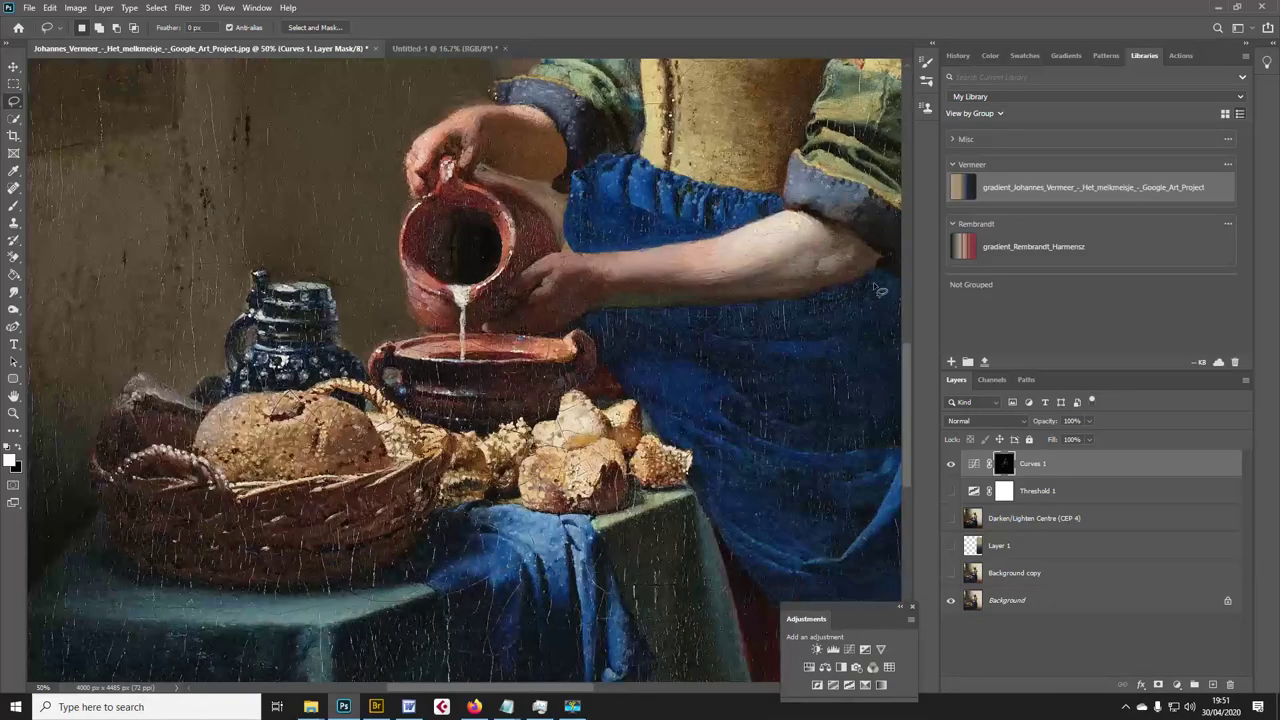
pyautogui.moveTo(774, 343); pyautogui.dragTo(610, 375)
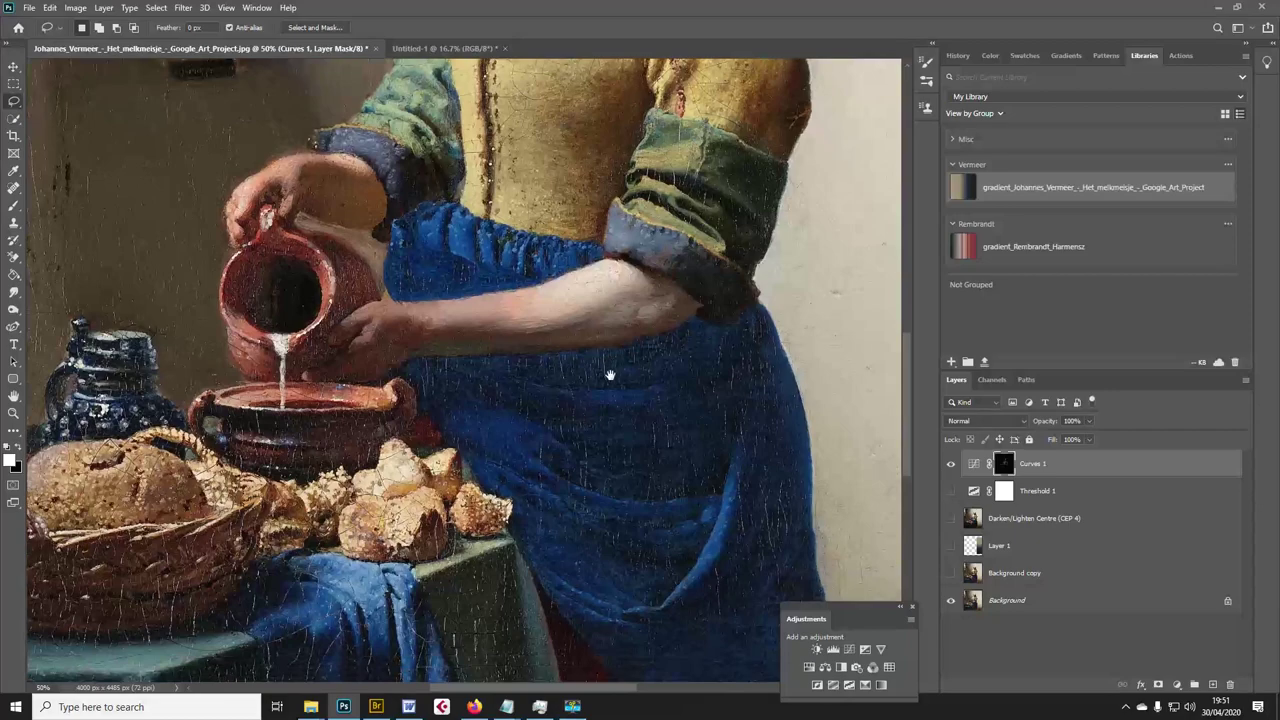
pyautogui.hotkey('ctrl', '+')
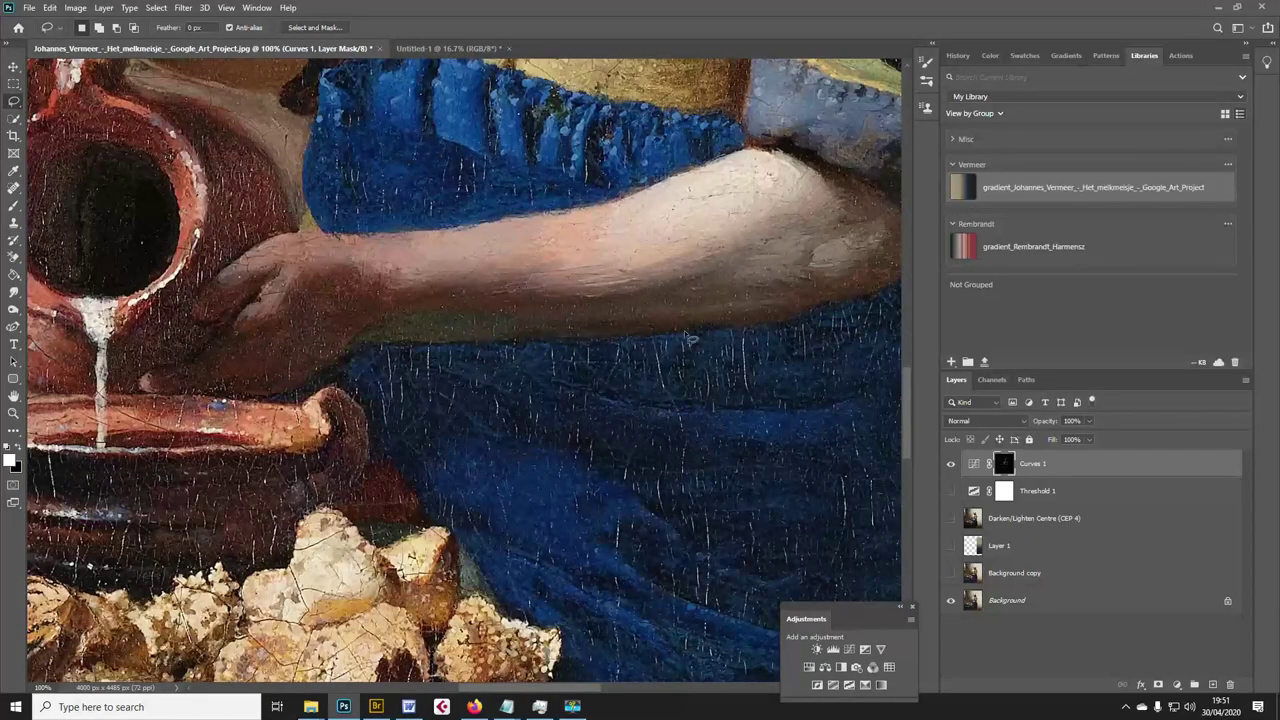
# Lasso around the milkmaid's lit forearm, retrying the outline until it fits.
pyautogui.moveTo(428, 233)
pyautogui.mouseDown()
pyautogui.moveTo(337, 251)
pyautogui.moveTo(351, 309)
pyautogui.moveTo(509, 343)
pyautogui.moveTo(845, 313)
pyautogui.moveTo(902, 273)
pyautogui.moveTo(865, 158)
pyautogui.moveTo(779, 146)
pyautogui.moveTo(694, 157)
pyautogui.moveTo(552, 209)
pyautogui.moveTo(448, 213)
pyautogui.moveTo(404, 244)
pyautogui.mouseUp()
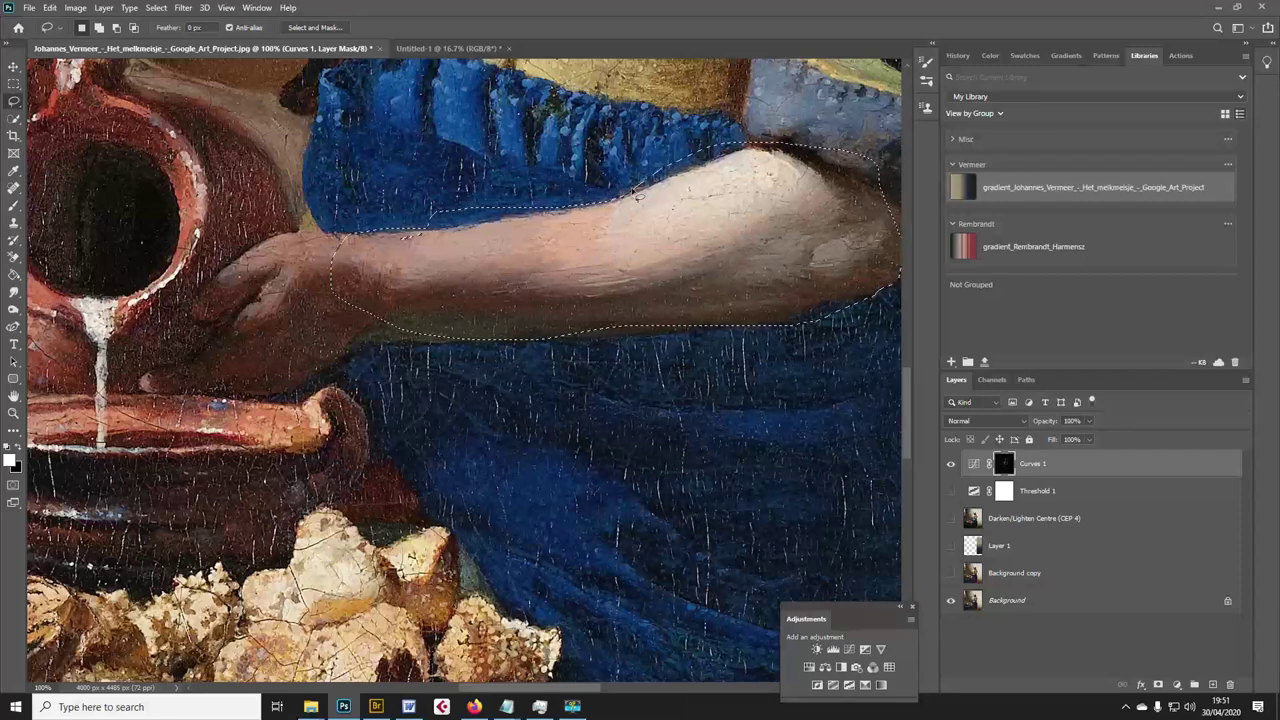
pyautogui.click(620, 225)
pyautogui.moveTo(626, 196)
pyautogui.mouseDown()
pyautogui.moveTo(566, 268)
pyautogui.moveTo(654, 303)
pyautogui.moveTo(709, 285)
pyautogui.moveTo(806, 300)
pyautogui.moveTo(869, 270)
pyautogui.moveTo(893, 220)
pyautogui.moveTo(778, 152)
pyautogui.moveTo(726, 156)
pyautogui.moveTo(616, 206)
pyautogui.mouseUp()
pyautogui.click(616, 206)
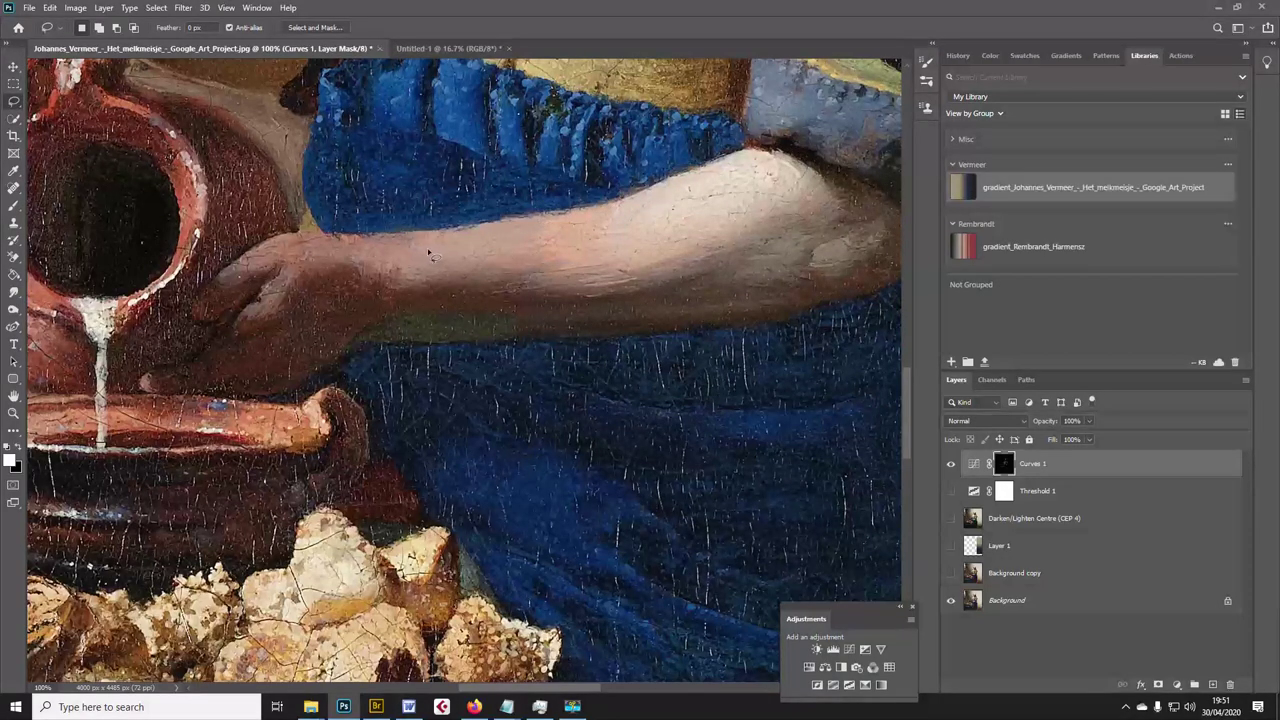
pyautogui.moveTo(492, 226)
pyautogui.mouseDown()
pyautogui.moveTo(340, 278)
pyautogui.moveTo(422, 332)
pyautogui.moveTo(567, 319)
pyautogui.moveTo(614, 243)
pyautogui.moveTo(579, 213)
pyautogui.moveTo(505, 225)
pyautogui.mouseUp()
pyautogui.moveTo(614, 194)
pyautogui.mouseDown()
pyautogui.moveTo(560, 284)
pyautogui.moveTo(655, 312)
pyautogui.moveTo(866, 273)
pyautogui.moveTo(883, 244)
pyautogui.moveTo(869, 183)
pyautogui.moveTo(768, 155)
pyautogui.moveTo(616, 187)
pyautogui.moveTo(558, 288)
pyautogui.mouseUp()
# Deselect, zoom out to 16.7% to show the whole painting, and turn on Threshold 1.
pyautogui.hotkey('ctrl', 'd')
pyautogui.hotkey('ctrl', '-')
pyautogui.hotkey('ctrl', '-')
pyautogui.hotkey('ctrl', '-')
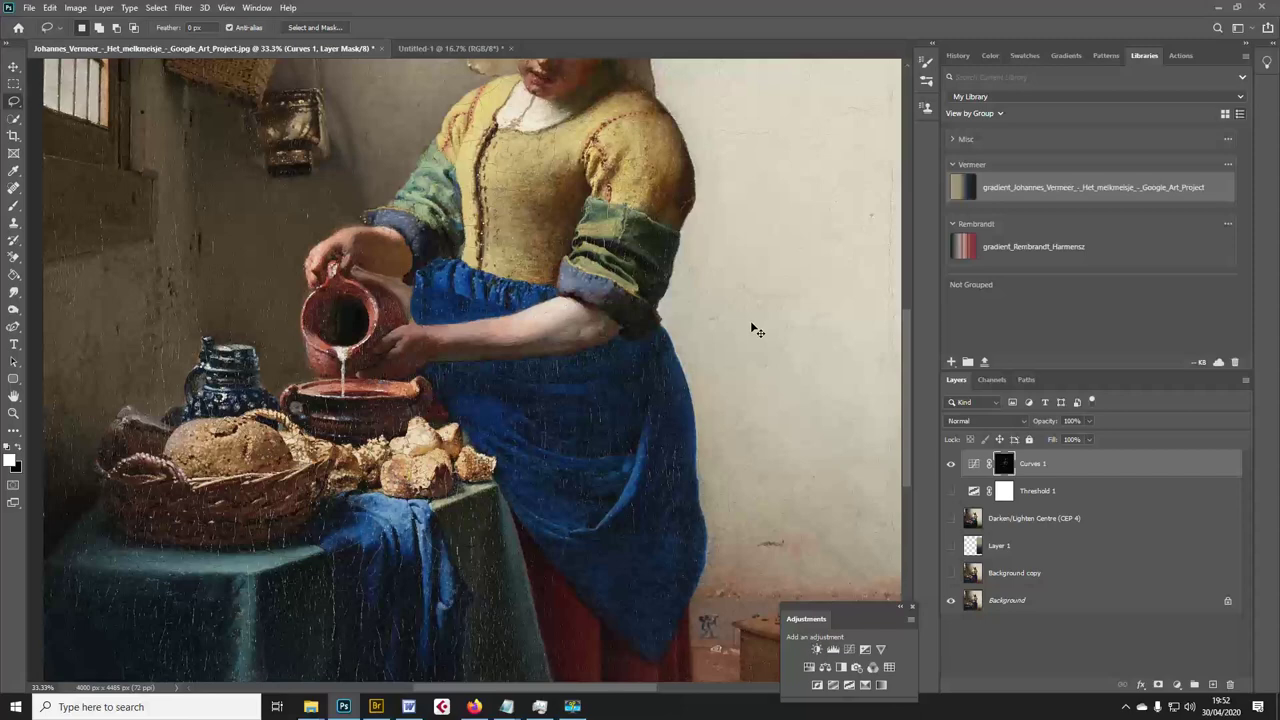
pyautogui.hotkey('ctrl', '-')
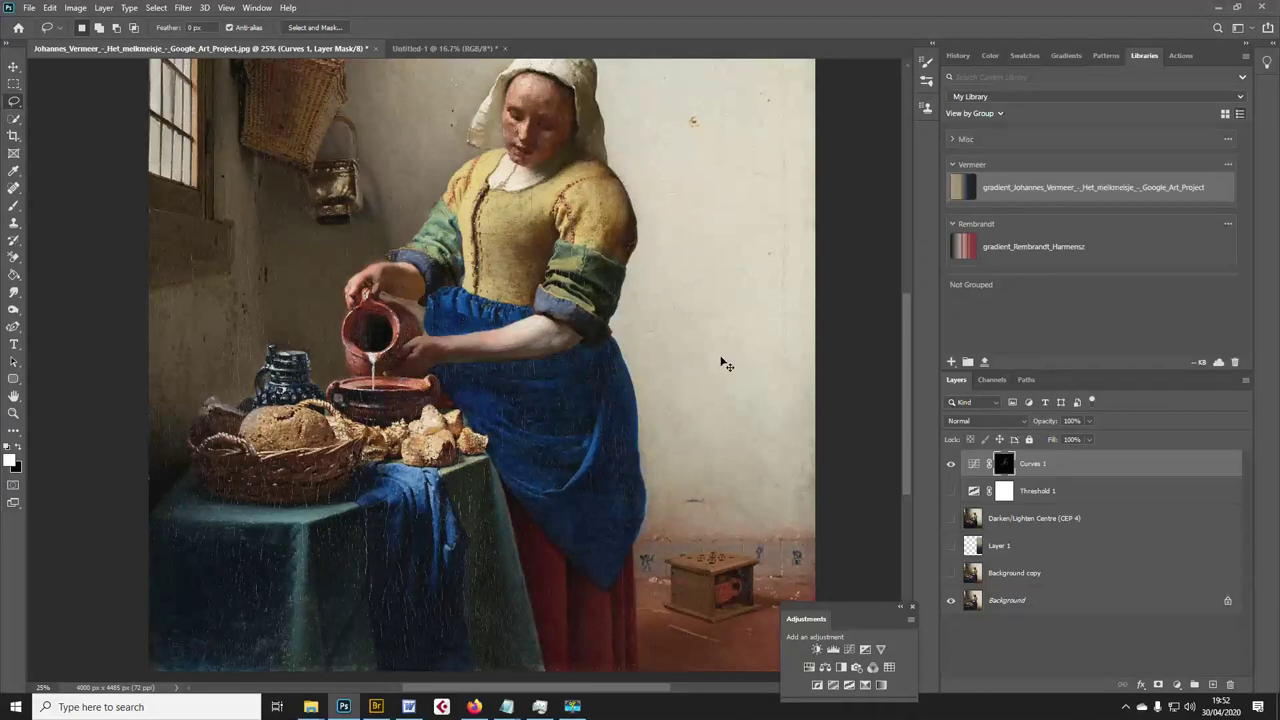
pyautogui.hotkey('ctrl', '-')
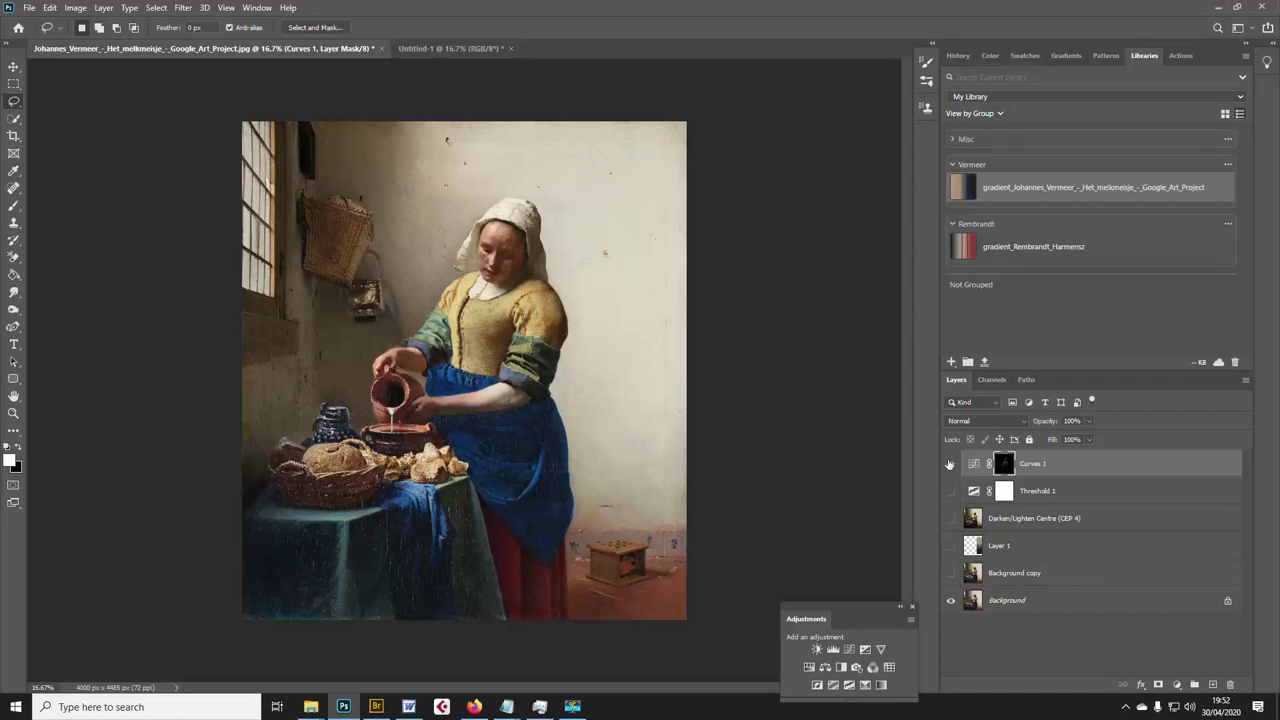
pyautogui.click(950, 491)
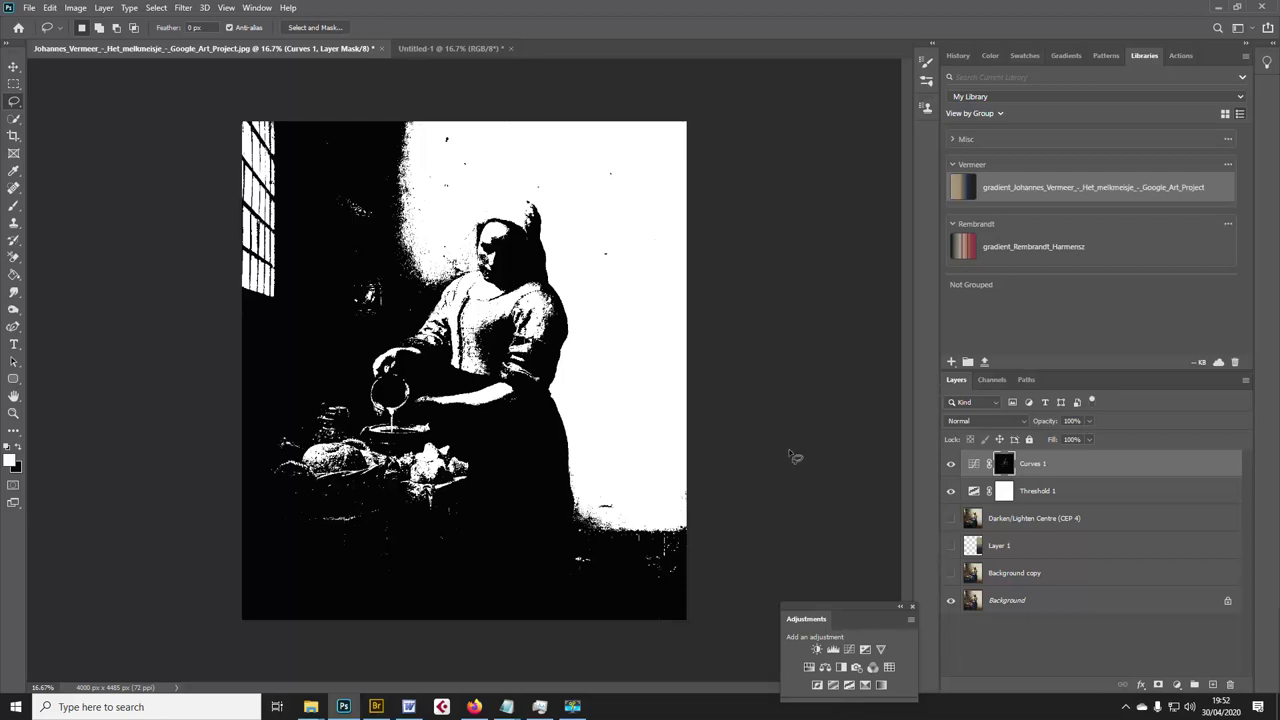
# On the Background copy layer, lasso the bright window area, then the lit figure, deselecting each.
pyautogui.click(1020, 579)
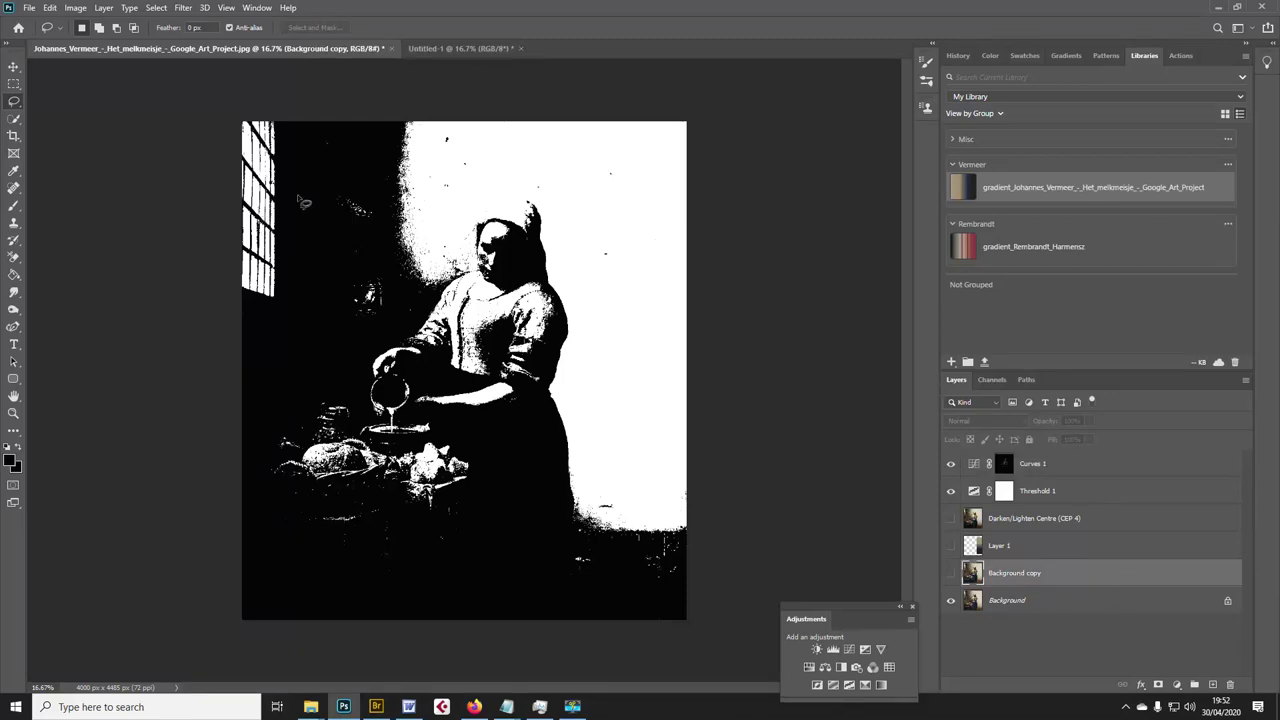
pyautogui.moveTo(293, 130); pyautogui.dragTo(286, 164)
pyautogui.moveTo(291, 232)
pyautogui.mouseDown()
pyautogui.moveTo(264, 313)
pyautogui.moveTo(224, 250)
pyautogui.moveTo(217, 135)
pyautogui.moveTo(232, 115)
pyautogui.moveTo(289, 128)
pyautogui.mouseUp()
pyautogui.hotkey('ctrl', 'd')
pyautogui.moveTo(409, 130)
pyautogui.mouseDown()
pyautogui.moveTo(364, 187)
pyautogui.moveTo(257, 515)
pyautogui.moveTo(301, 560)
pyautogui.moveTo(406, 568)
pyautogui.moveTo(669, 521)
pyautogui.moveTo(691, 306)
pyautogui.moveTo(678, 122)
pyautogui.moveTo(407, 126)
pyautogui.mouseUp()
pyautogui.hotkey('ctrl', 'd')
pyautogui.click(952, 574)
pyautogui.click(951, 491)
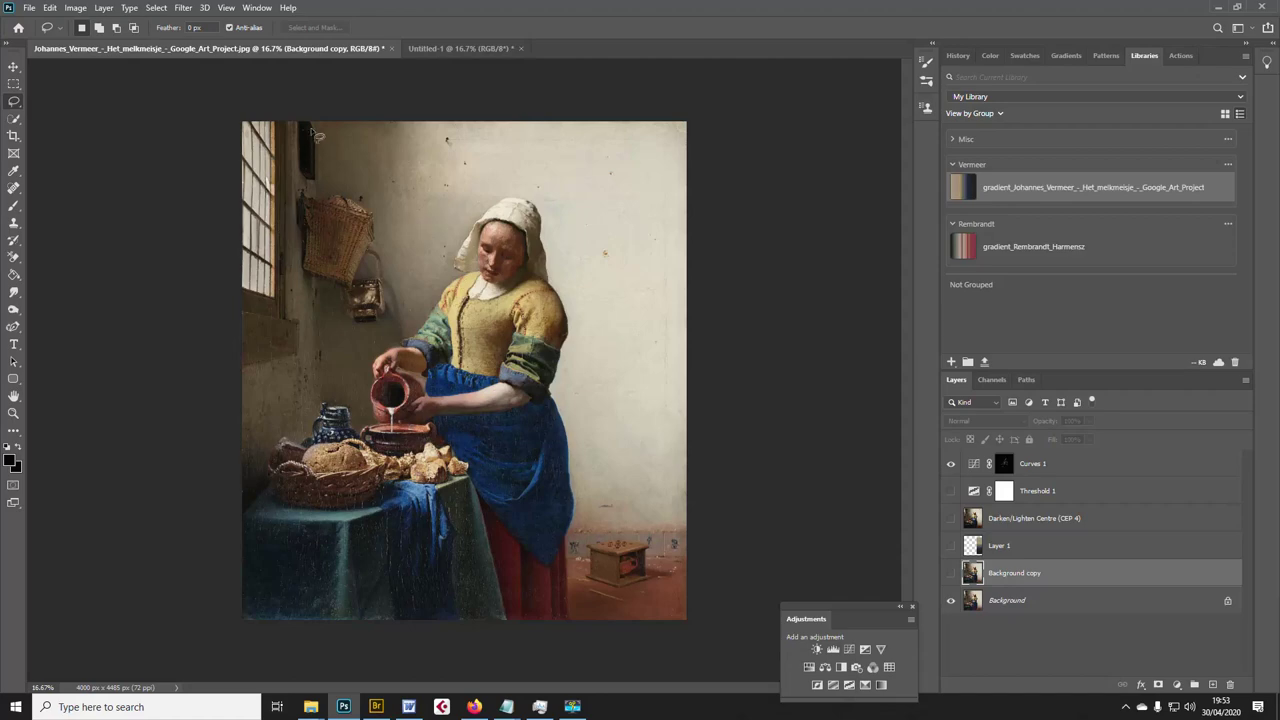
pyautogui.moveTo(316, 123)
pyautogui.mouseDown()
pyautogui.moveTo(319, 373)
pyautogui.moveTo(396, 357)
pyautogui.moveTo(415, 286)
pyautogui.moveTo(407, 180)
pyautogui.moveTo(423, 130)
pyautogui.moveTo(284, 125)
pyautogui.moveTo(411, 190)
pyautogui.moveTo(406, 308)
pyautogui.moveTo(433, 314)
pyautogui.moveTo(462, 224)
pyautogui.moveTo(494, 198)
pyautogui.moveTo(674, 199)
pyautogui.moveTo(697, 147)
pyautogui.moveTo(620, 121)
pyautogui.moveTo(400, 135)
pyautogui.mouseUp()
pyautogui.click(455, 270)
pyautogui.hotkey('ctrl', '+')
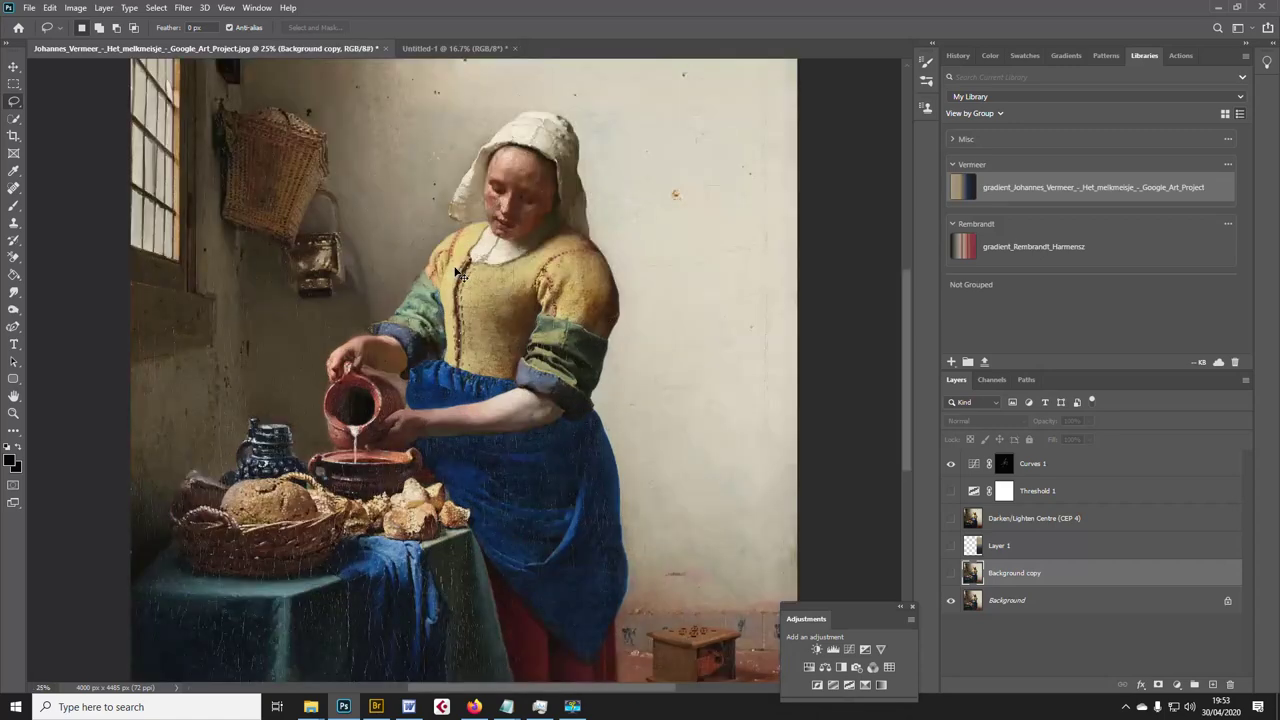
pyautogui.scroll(3, 370, 345)
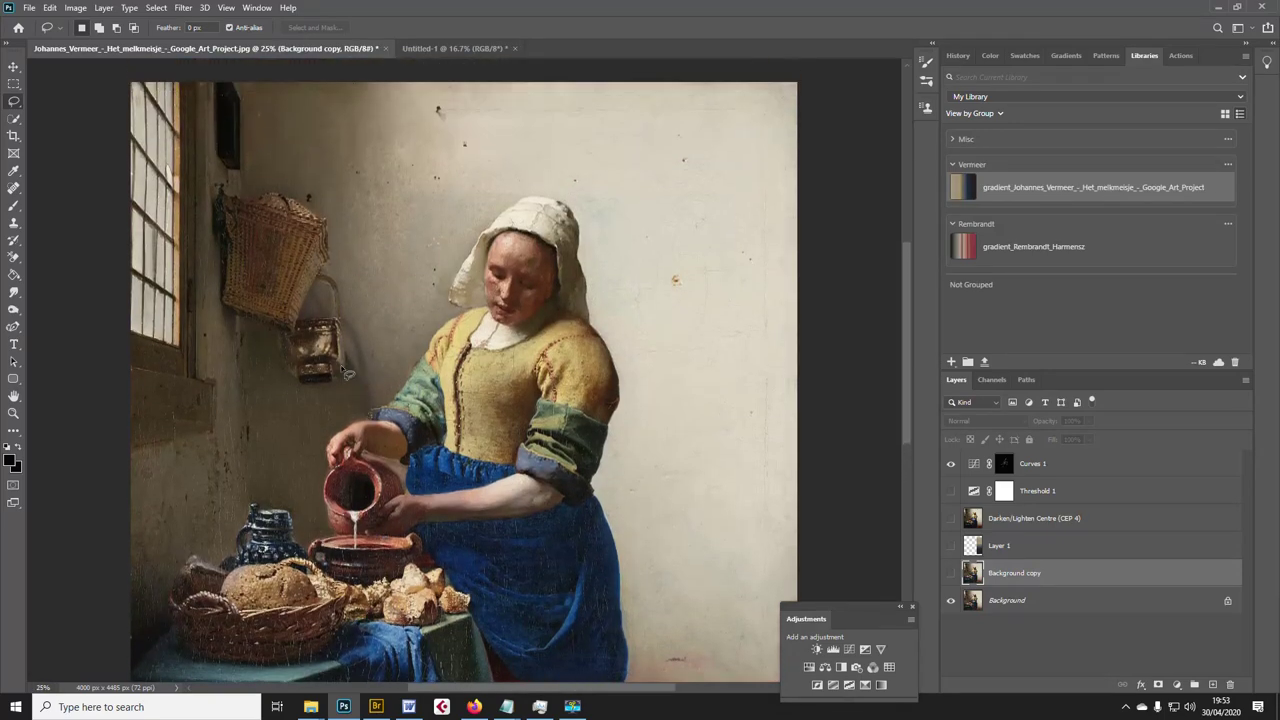
pyautogui.scroll(3, 304, 348)
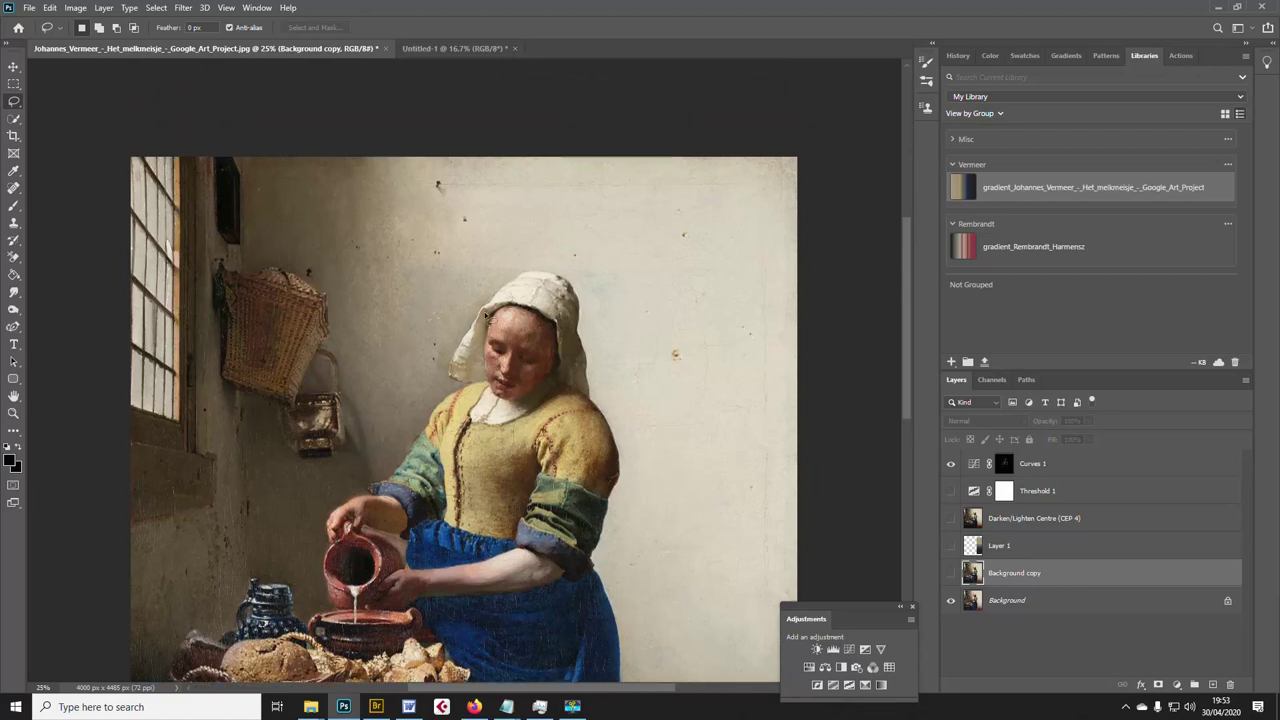
pyautogui.scroll(2, 510, 310)
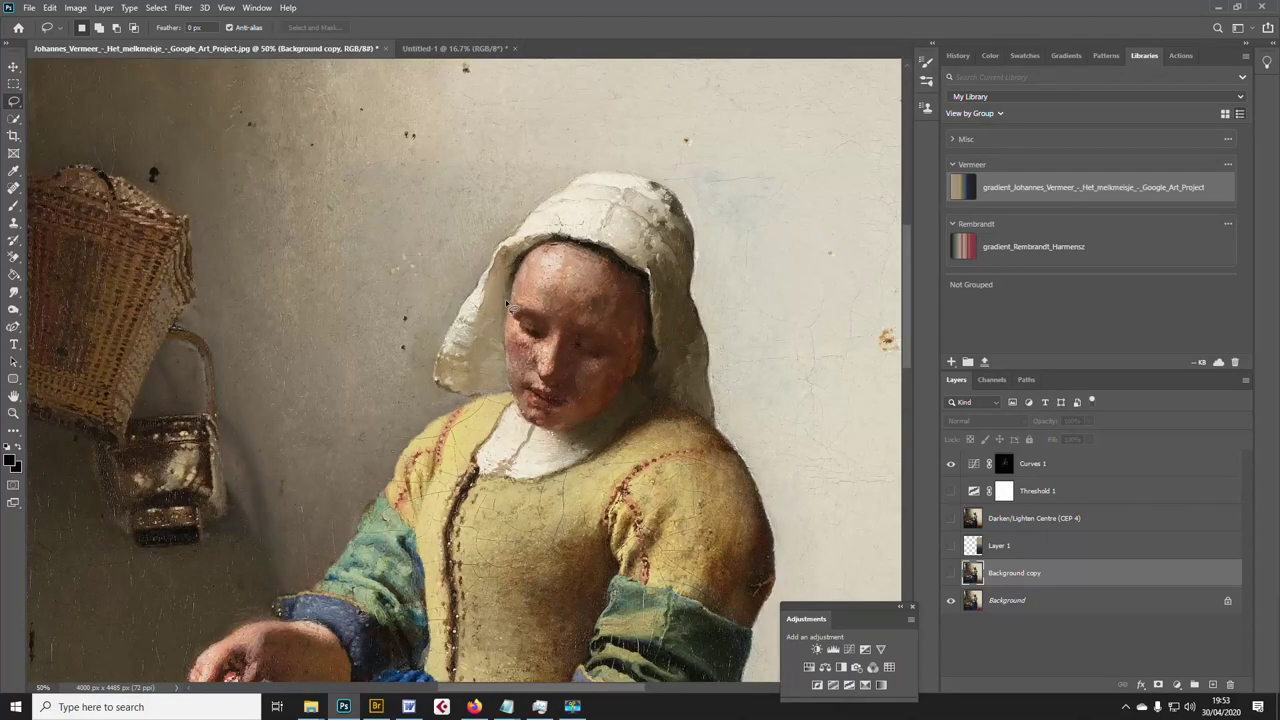
pyautogui.scroll(3, 460, 231)
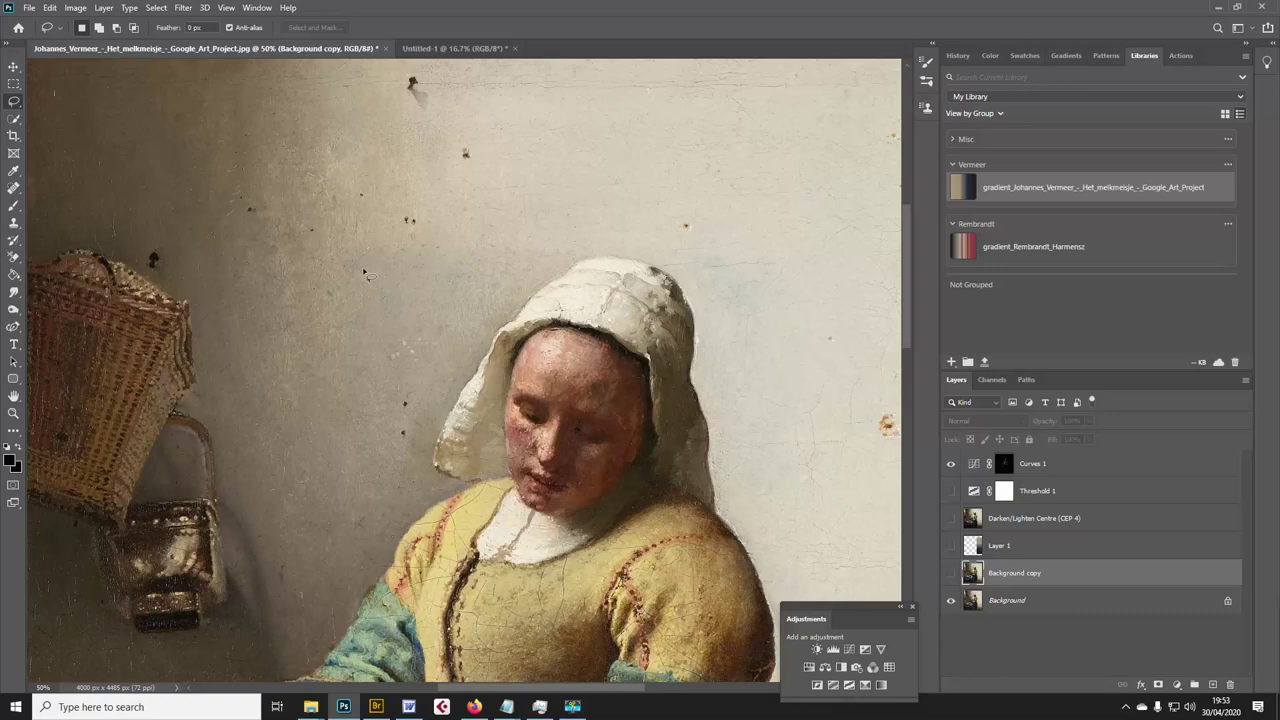
pyautogui.scroll(1, 365, 276)
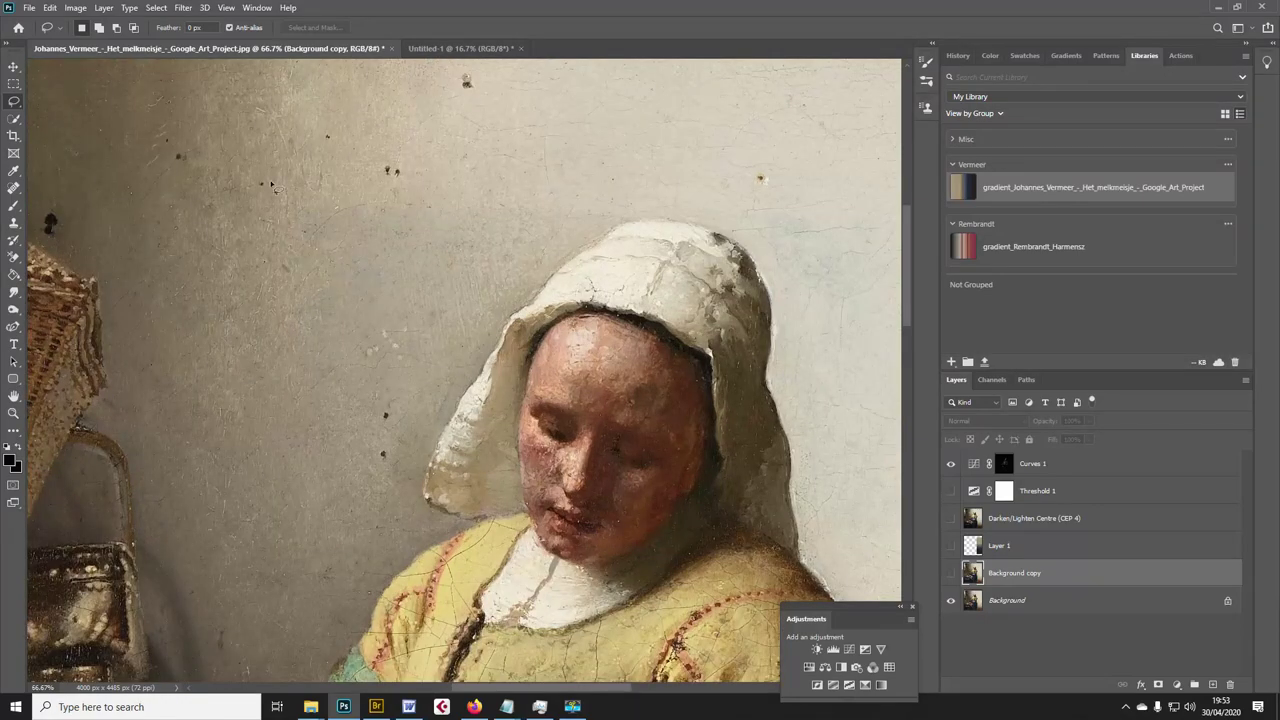
pyautogui.moveTo(256, 166); pyautogui.dragTo(511, 277)
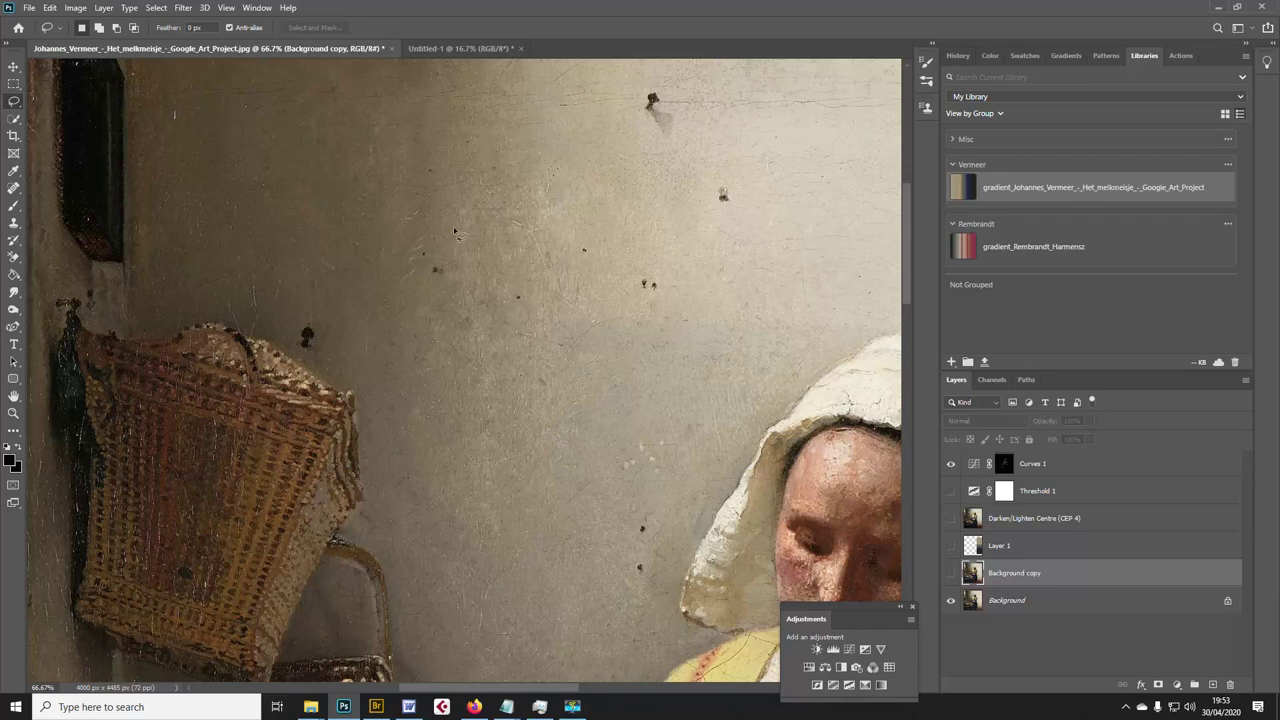
pyautogui.scroll(1, 483, 215)
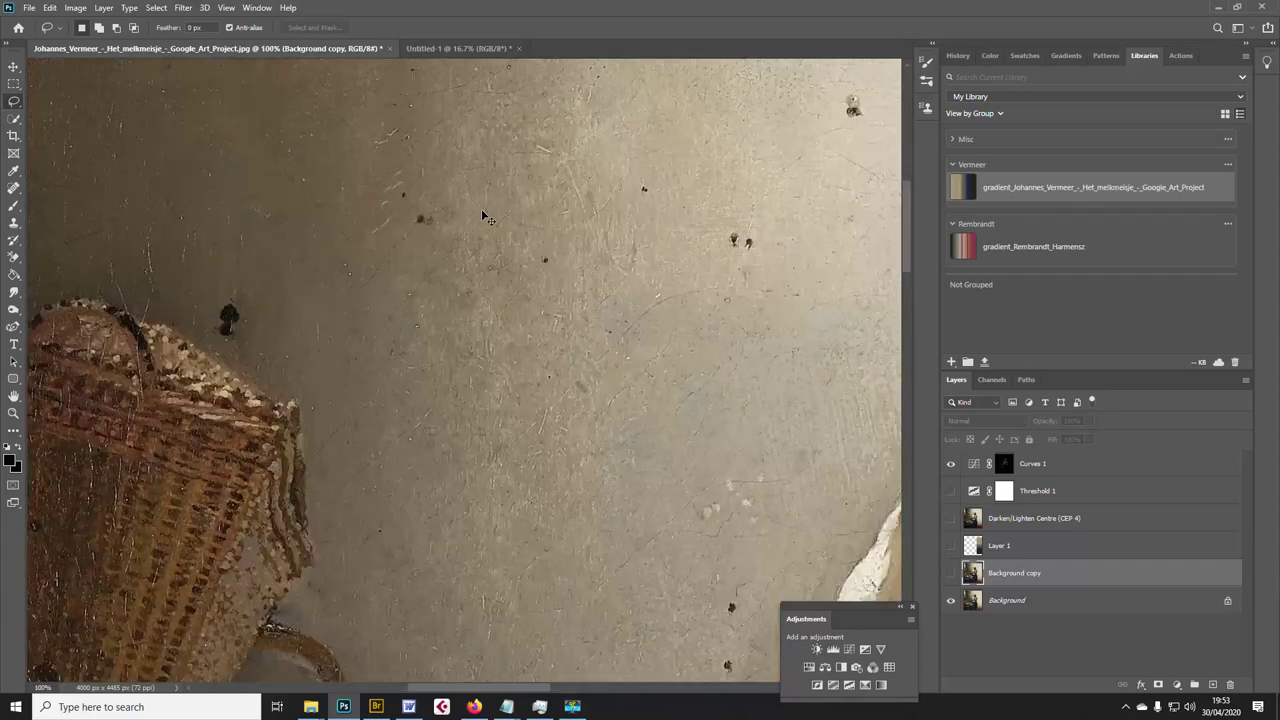
pyautogui.scroll(-5, 468, 216)
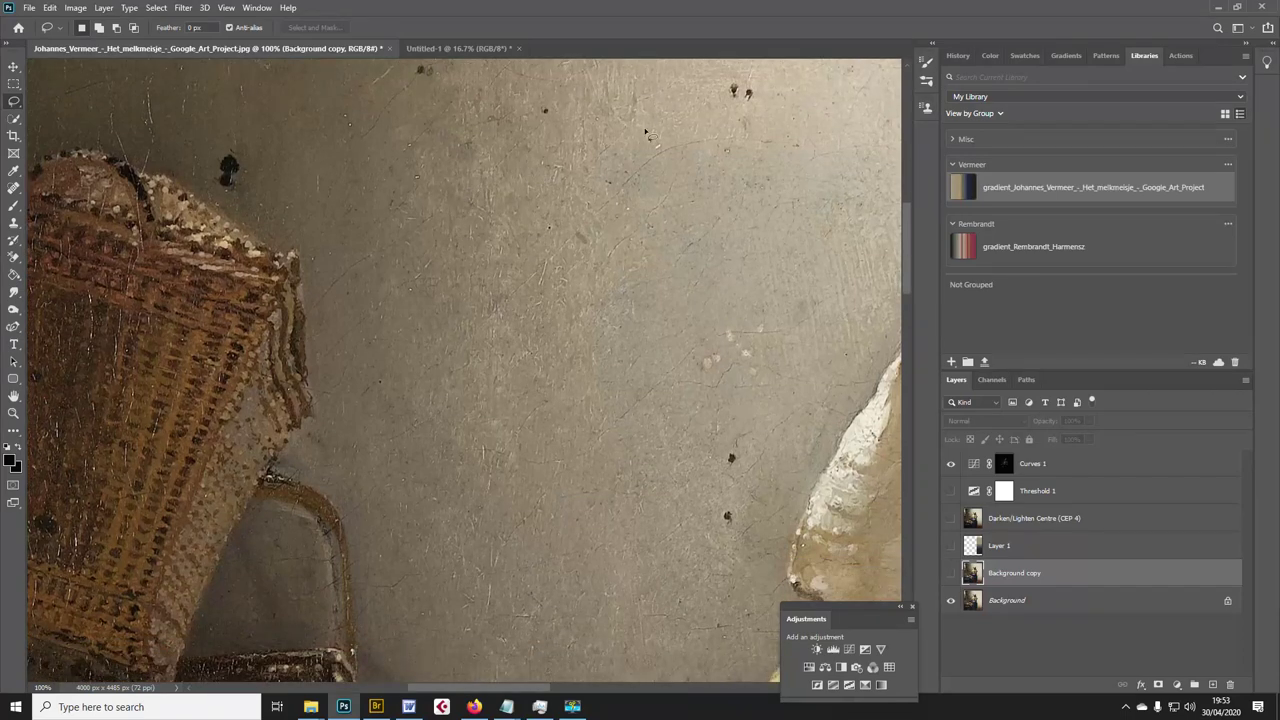
pyautogui.hotkey('ctrl', '-')
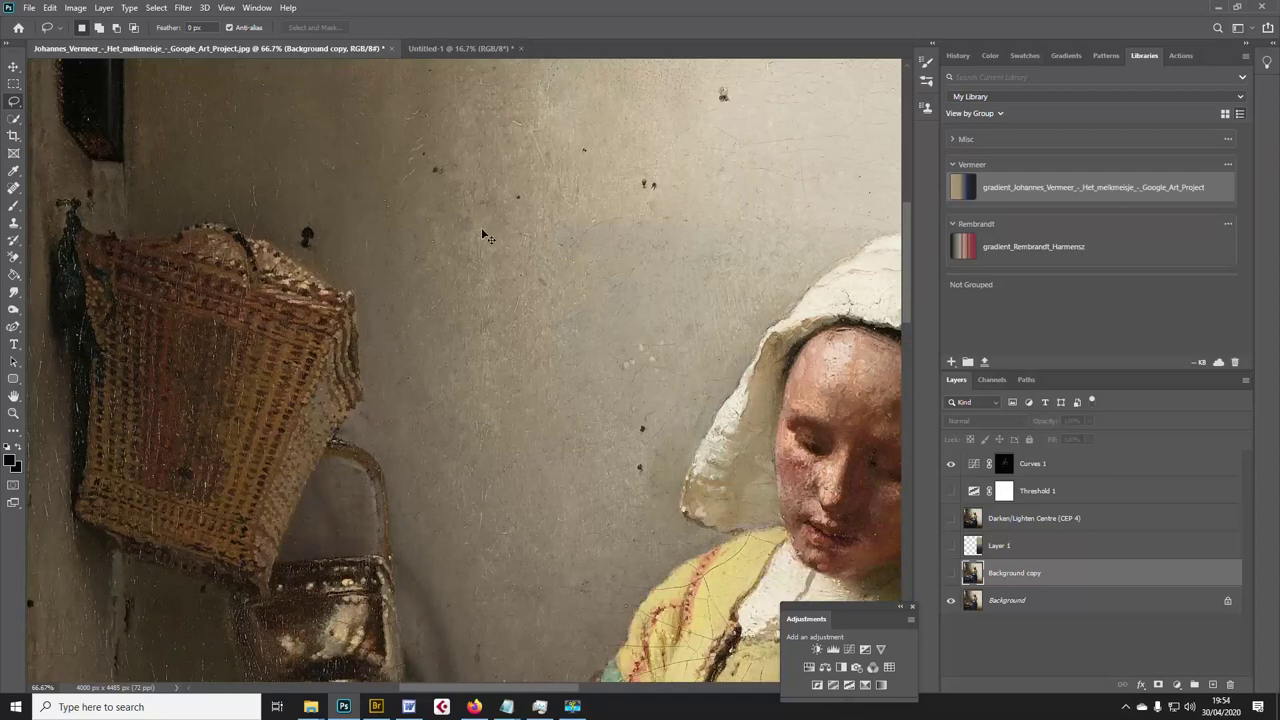
pyautogui.hotkey('ctrl', '+')
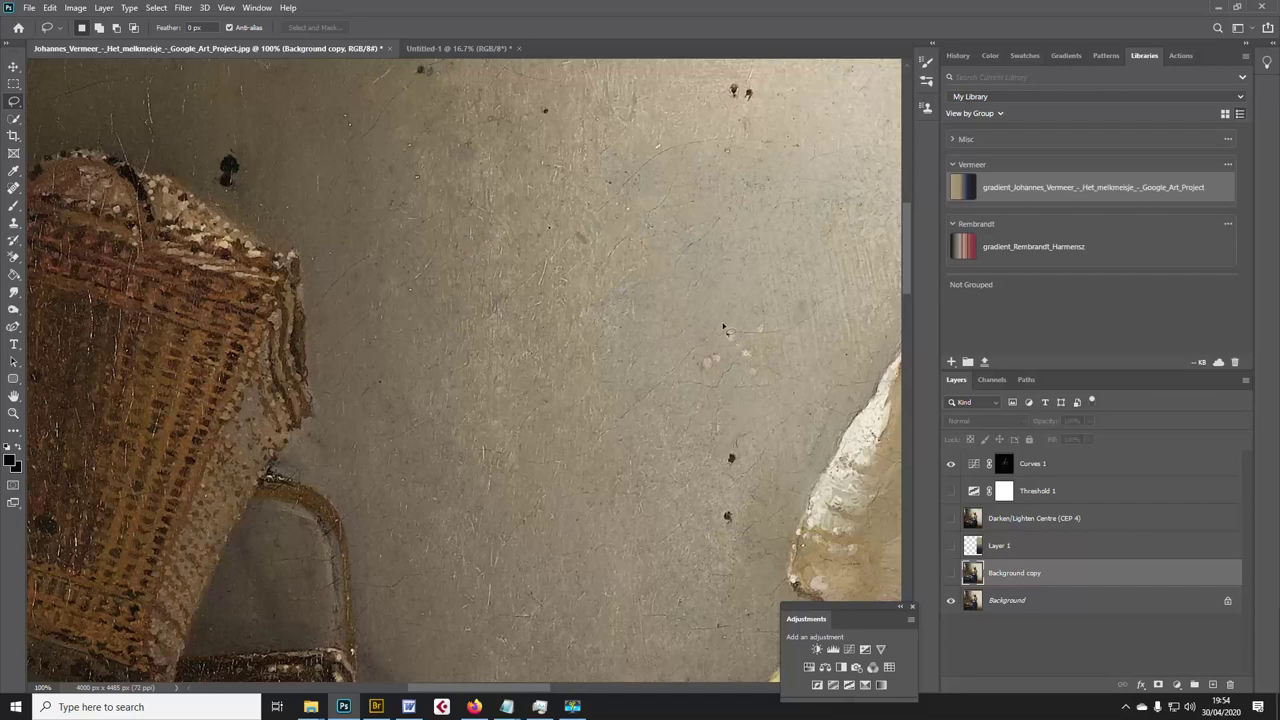
pyautogui.moveTo(724, 328)
pyautogui.mouseDown()
pyautogui.moveTo(705, 382)
pyautogui.moveTo(764, 406)
pyautogui.moveTo(768, 320)
pyautogui.mouseUp()
pyautogui.hotkey('ctrl', 'd')
pyautogui.hotkey('ctrl', '-')
pyautogui.hotkey('ctrl', '-')
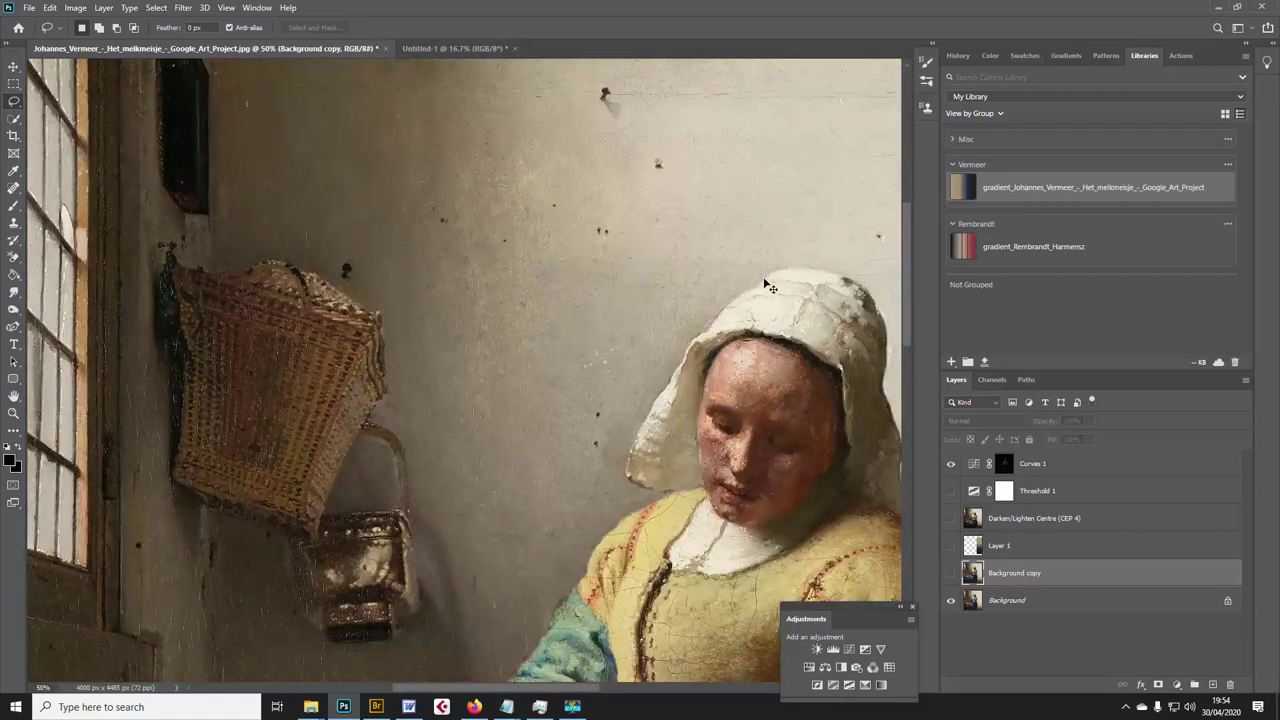
pyautogui.hotkey('ctrl', '-')
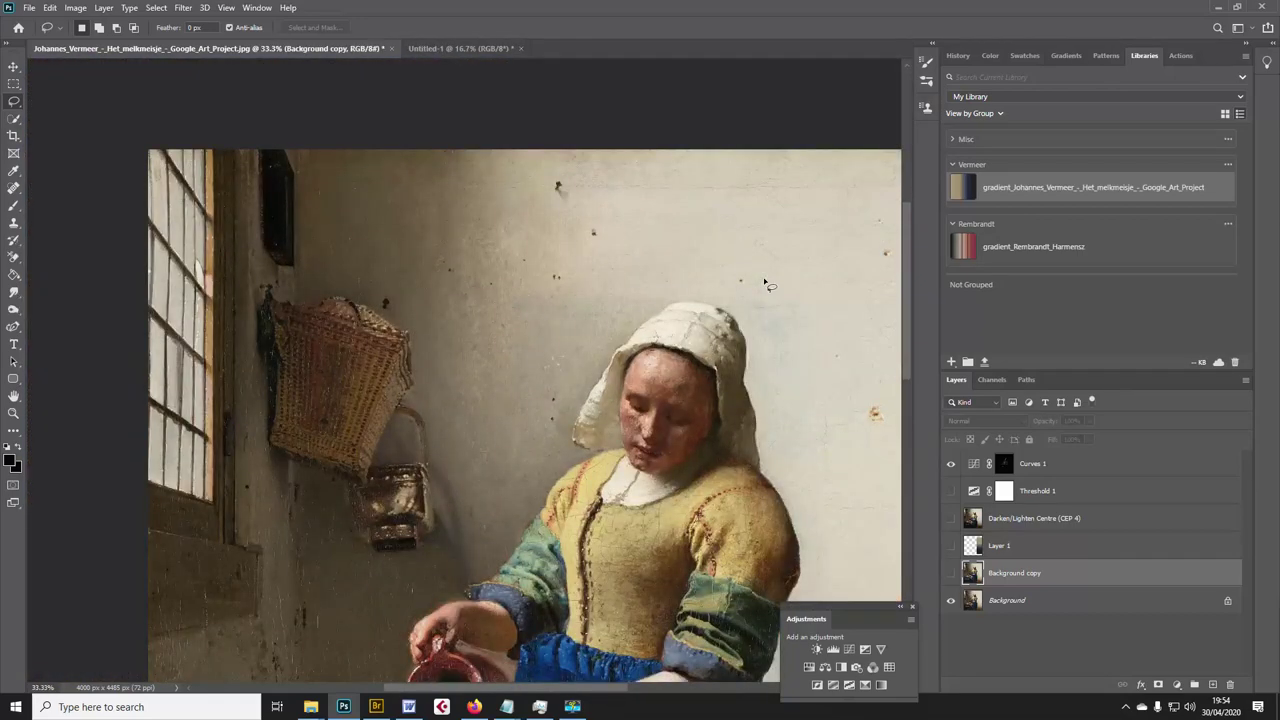
pyautogui.scroll(-1, 537, 255)
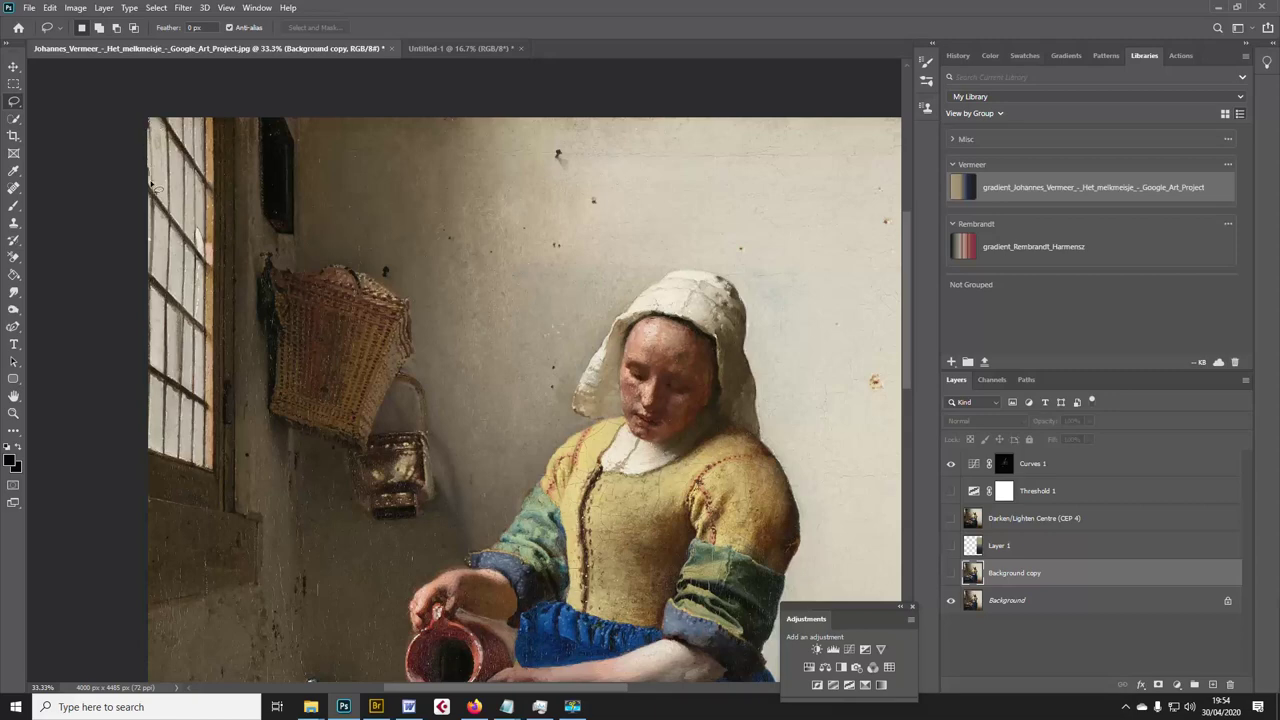
pyautogui.moveTo(152, 235); pyautogui.dragTo(857, 233)
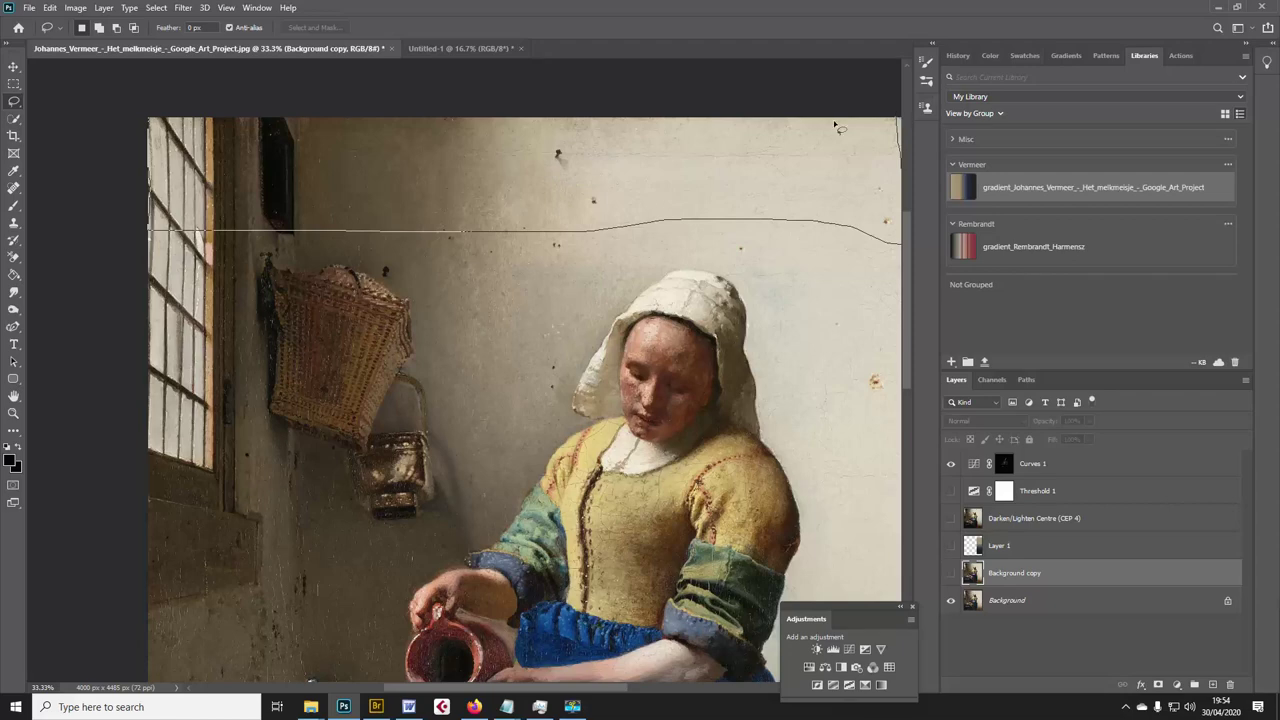
pyautogui.moveTo(838, 127)
pyautogui.mouseDown()
pyautogui.moveTo(155, 140)
pyautogui.moveTo(262, 228)
pyautogui.mouseUp()
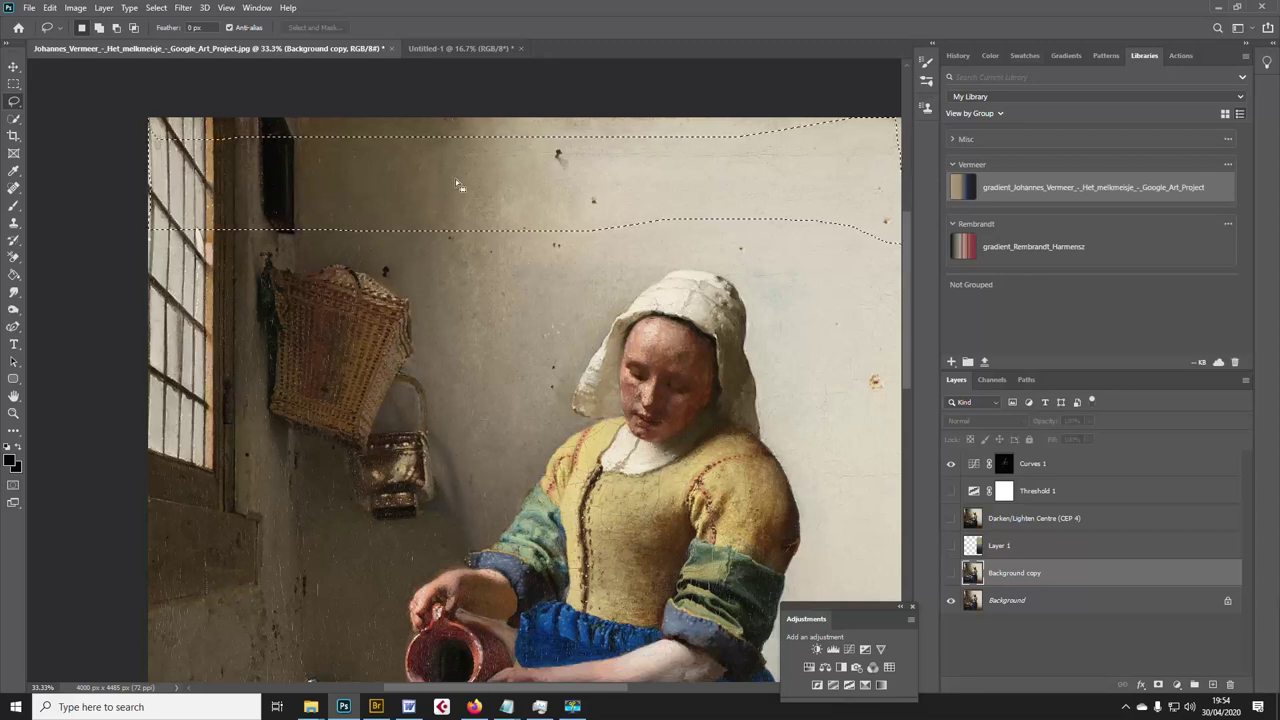
pyautogui.click(588, 210)
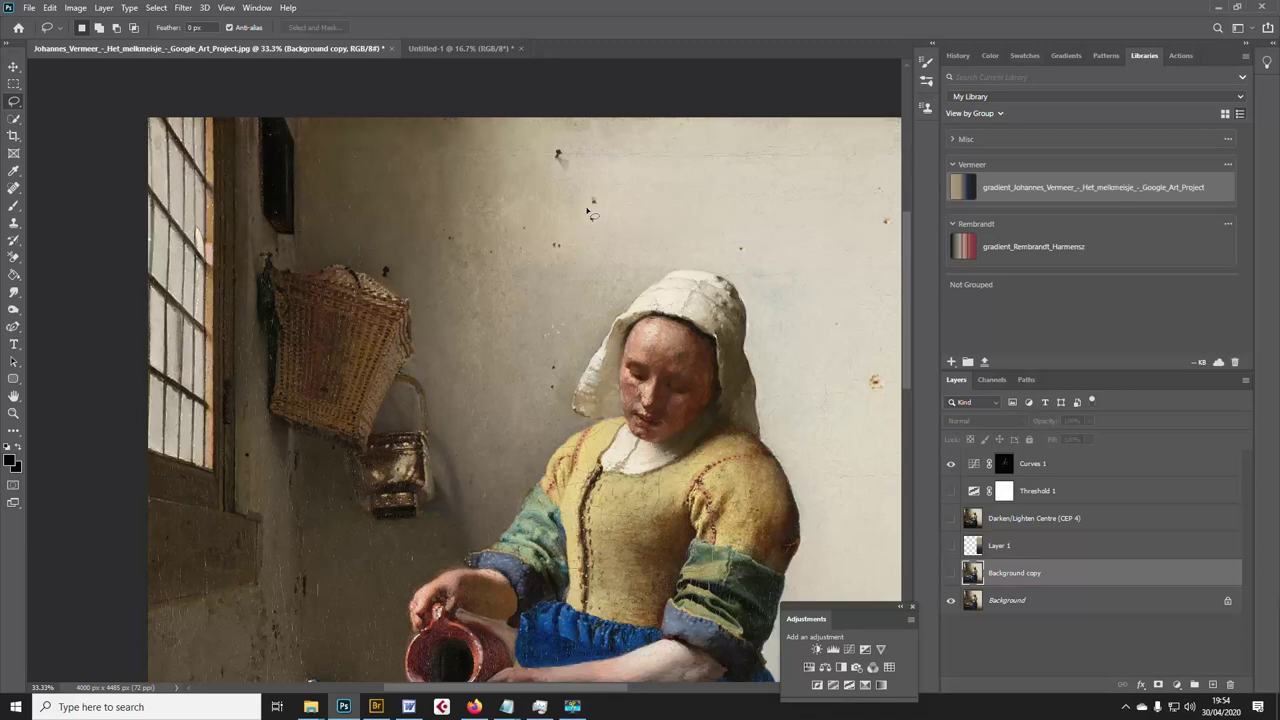
pyautogui.scroll(-3, 556, 235)
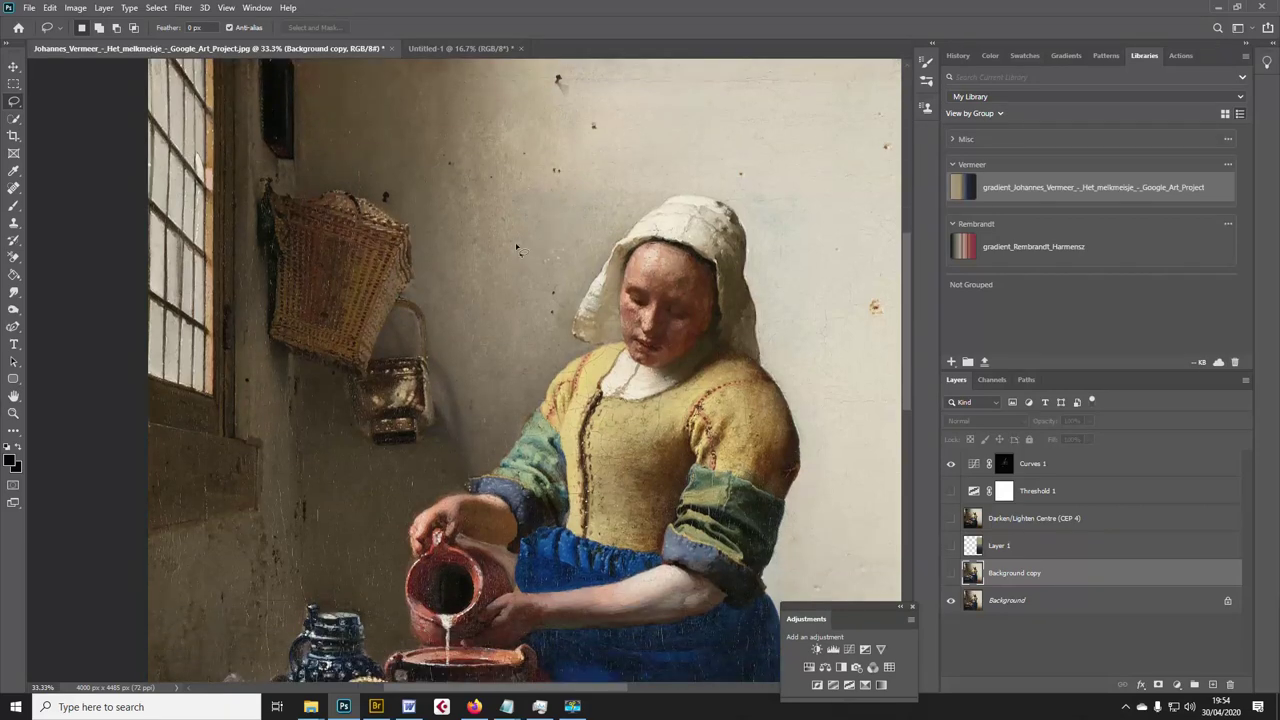
pyautogui.scroll(-1, 511, 246)
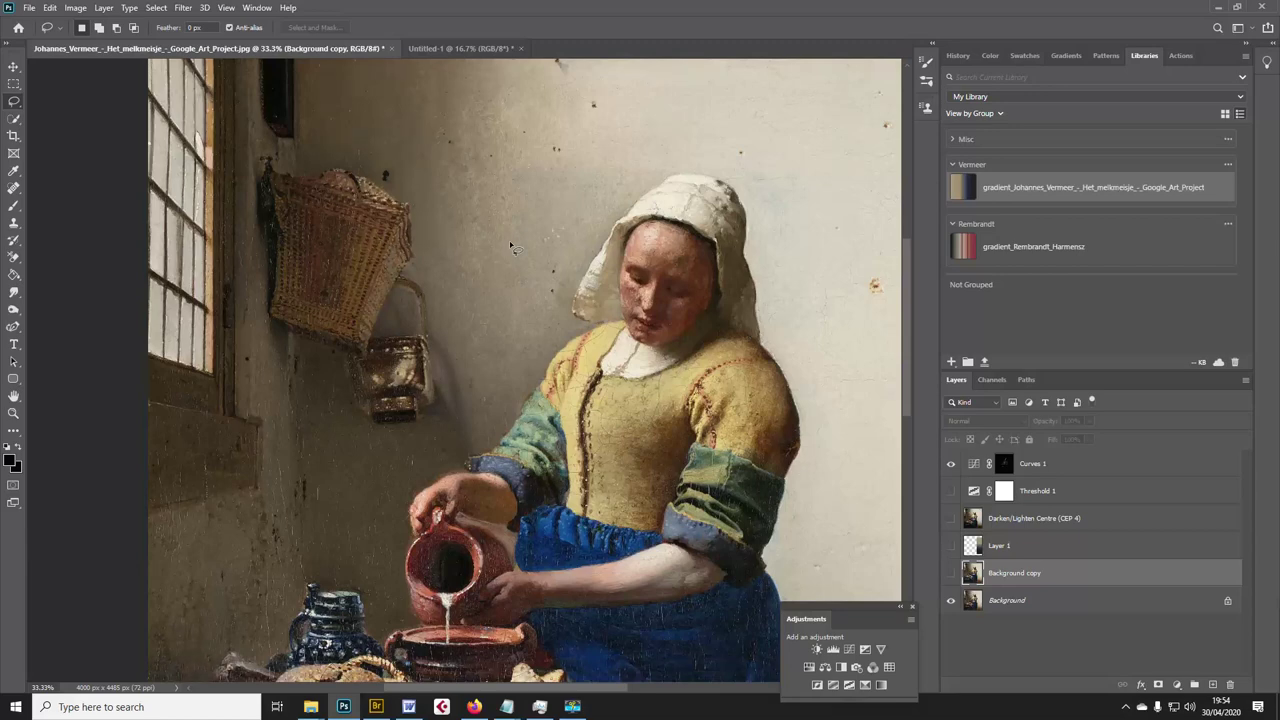
pyautogui.scroll(-5, 511, 246)
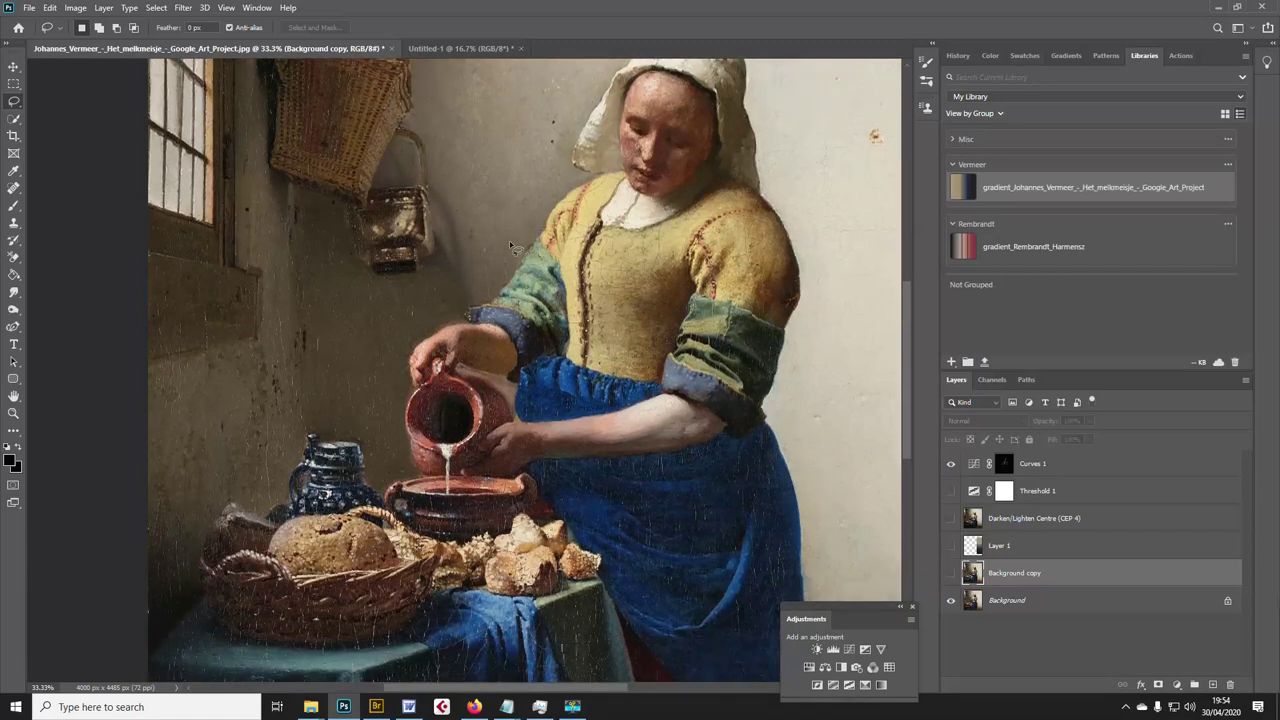
pyautogui.scroll(-2, 511, 246)
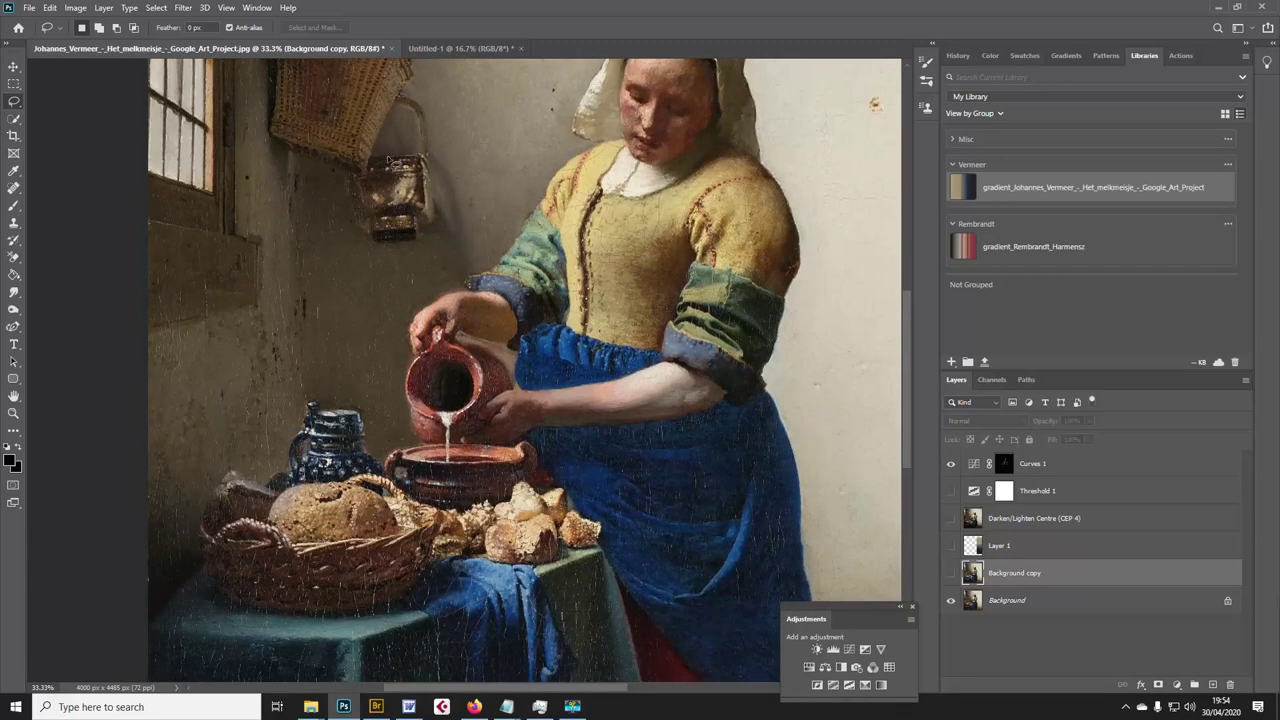
pyautogui.moveTo(388, 158)
pyautogui.mouseDown()
pyautogui.moveTo(352, 185)
pyautogui.moveTo(358, 215)
pyautogui.moveTo(368, 236)
pyautogui.moveTo(410, 250)
pyautogui.moveTo(456, 205)
pyautogui.moveTo(452, 160)
pyautogui.moveTo(354, 172)
pyautogui.mouseUp()
# Zoom in to check the hanging pail selection, zoom back out, and deselect it.
pyautogui.hotkey('ctrl', '+')
pyautogui.hotkey('ctrl', '+')
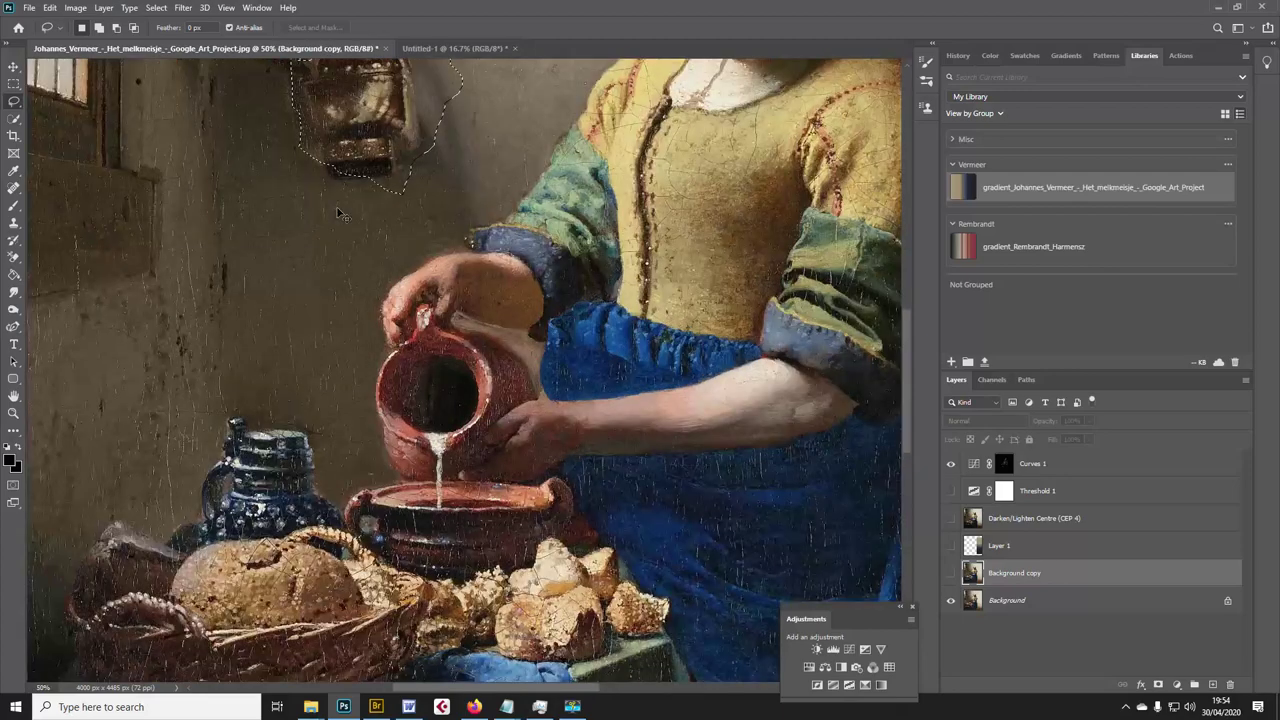
pyautogui.moveTo(340, 215); pyautogui.dragTo(471, 400)
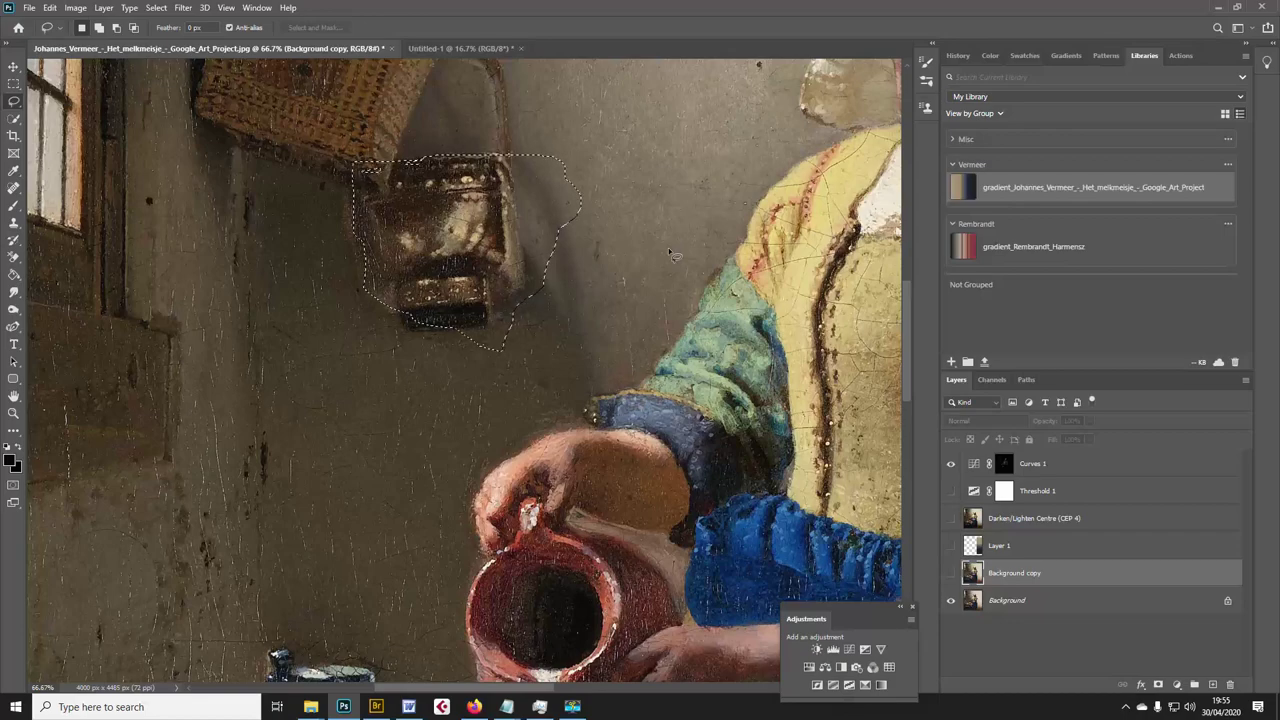
pyautogui.hotkey('ctrl', '-')
pyautogui.hotkey('ctrl', '-')
pyautogui.hotkey('ctrl', '-')
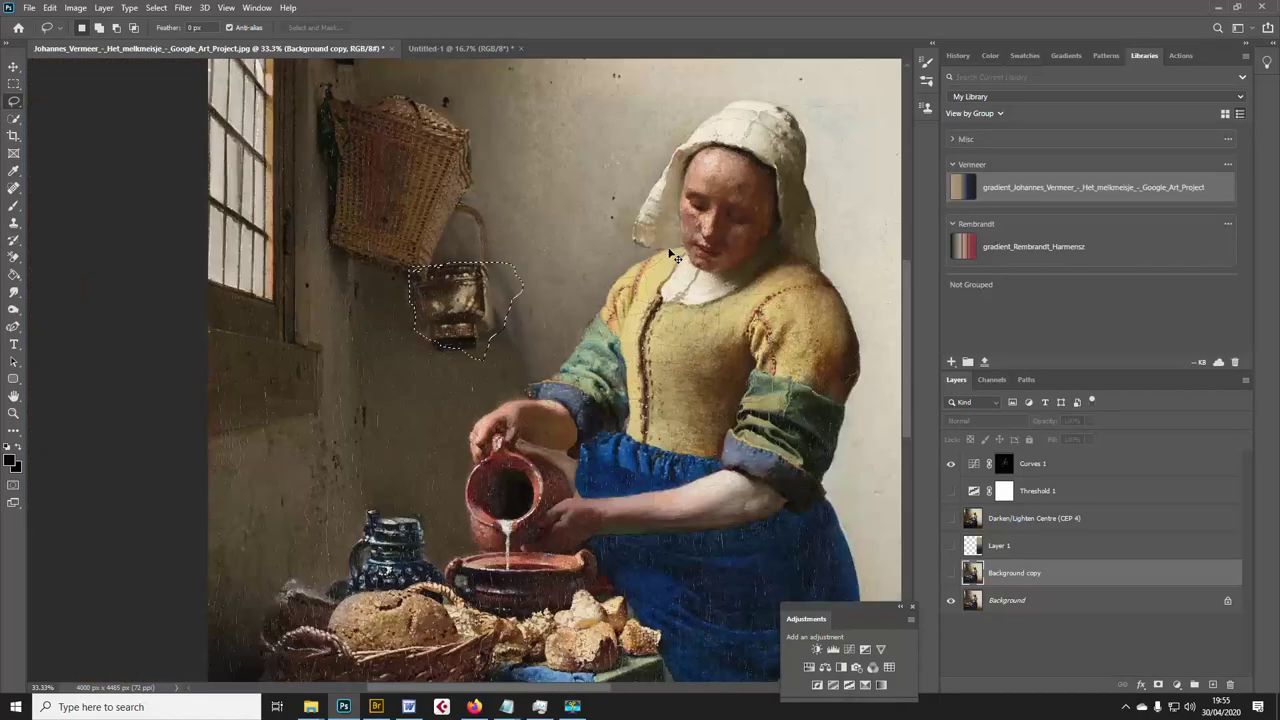
pyautogui.hotkey('ctrl', '-')
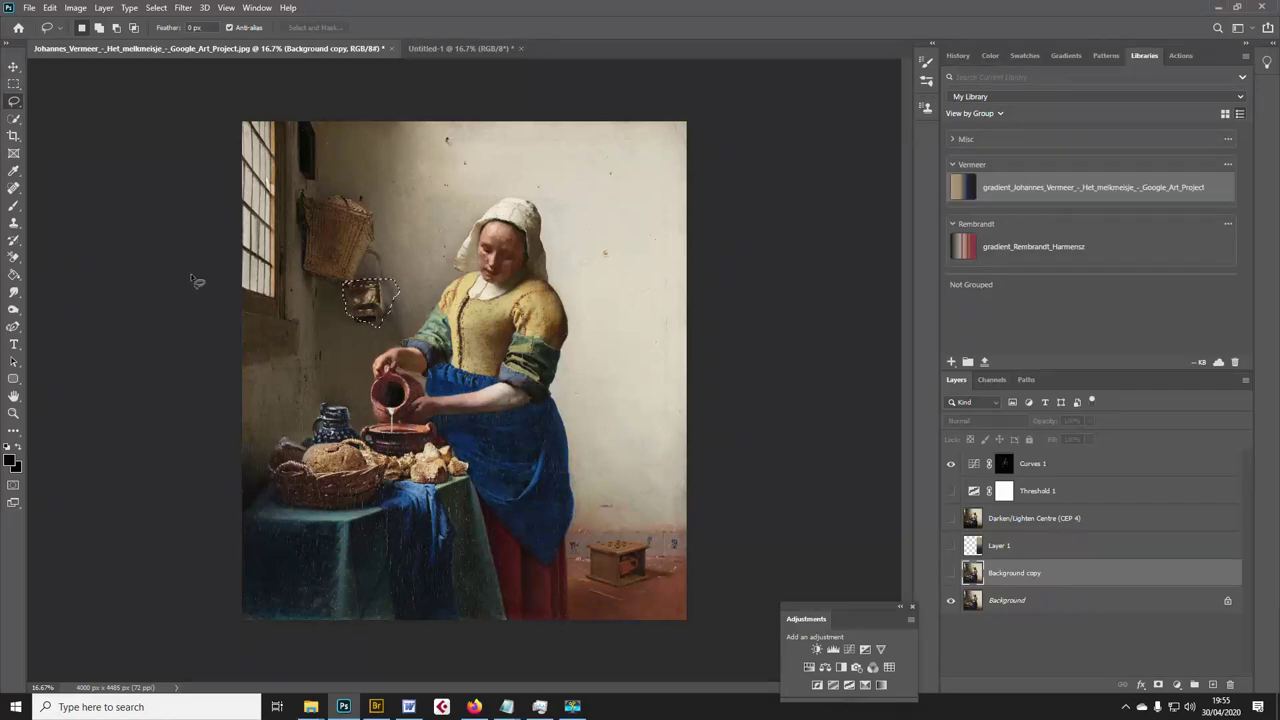
pyautogui.click(418, 222)
# Toggle the Curves 1 adjustment's visibility.
pyautogui.click(951, 466)
# Turn Curves 1 back on and zoom in closely on the maid's face.
pyautogui.hotkey('ctrl', '+')
pyautogui.hotkey('ctrl', '+')
pyautogui.hotkey('ctrl', '+')
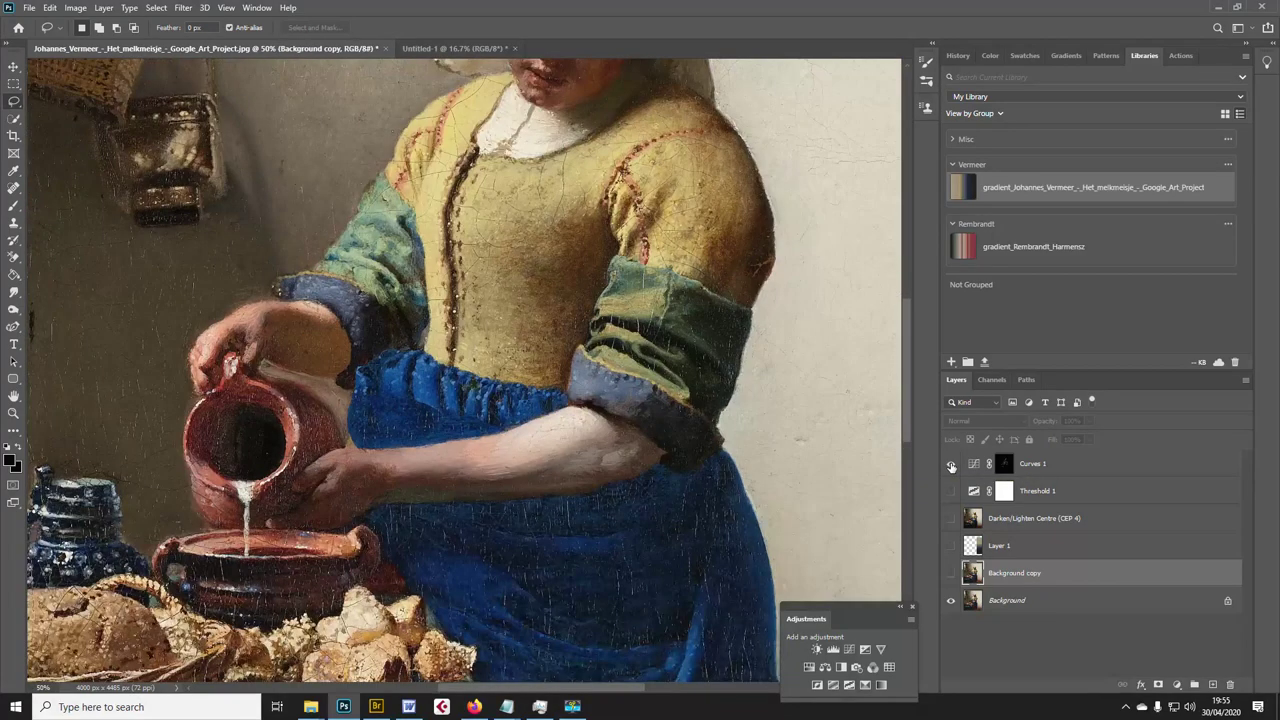
pyautogui.moveTo(906, 379); pyautogui.dragTo(911, 318)
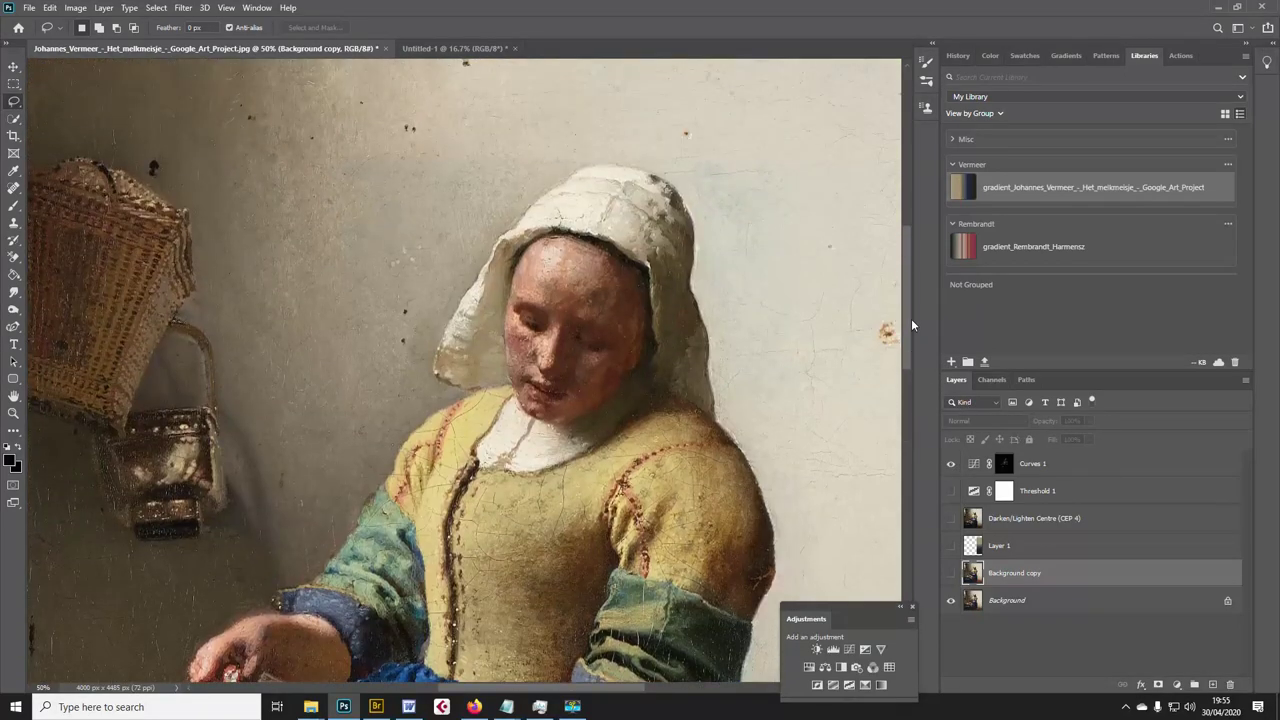
pyautogui.click(953, 464)
pyautogui.hotkey('ctrl', '1')
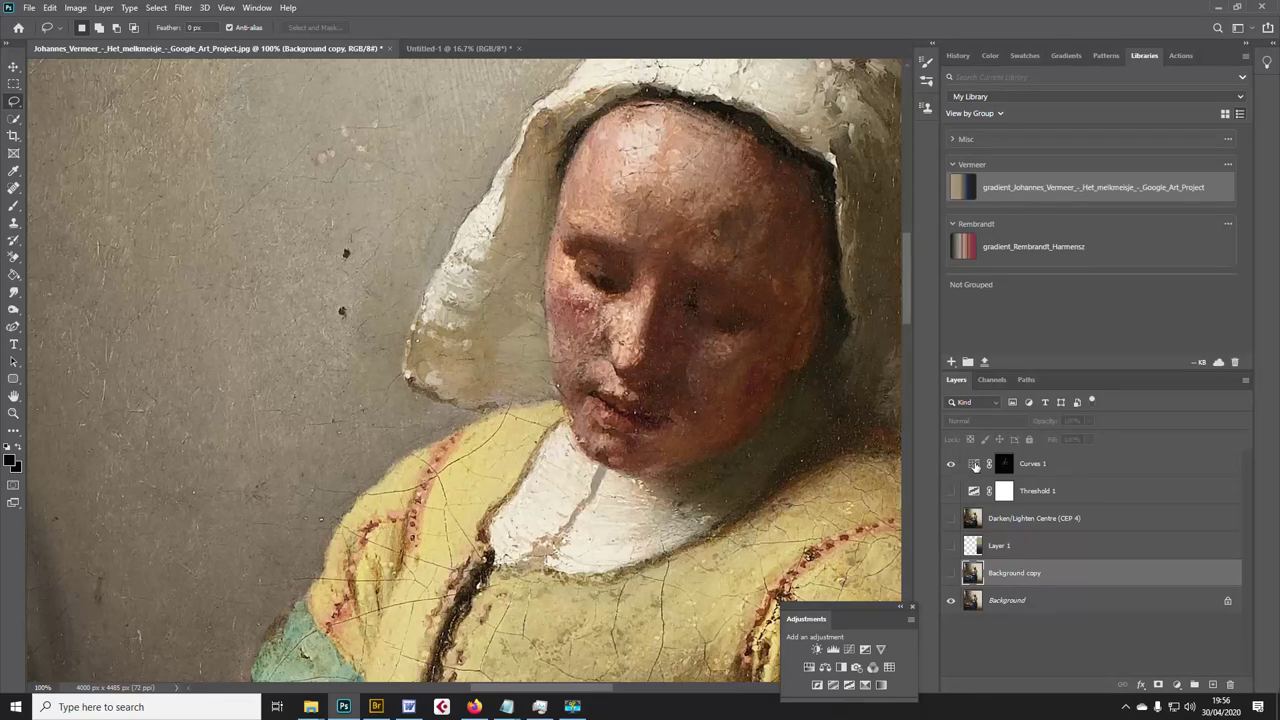
# Raise the Curves 1 upper point to input 161, output 226, then select Threshold 1.
pyautogui.doubleClick(975, 464)
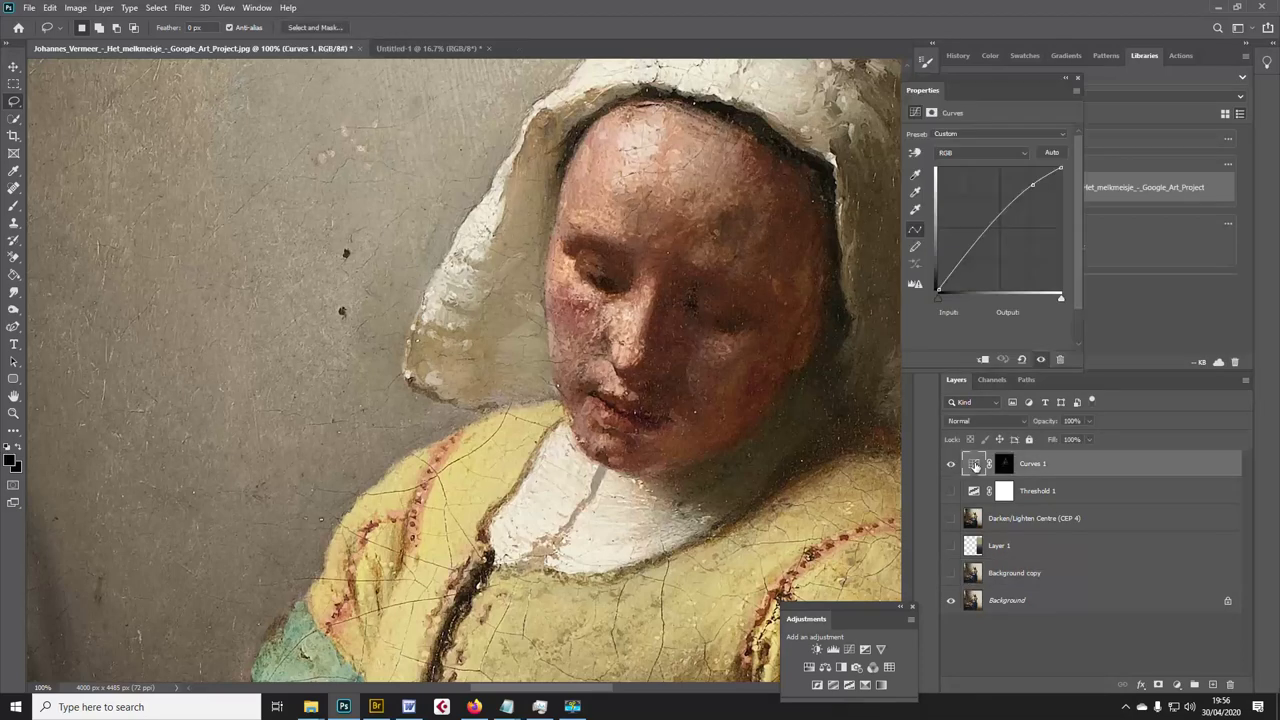
pyautogui.click(1031, 186)
pyautogui.moveTo(1031, 186)
pyautogui.mouseDown()
pyautogui.moveTo(1015, 182)
pyautogui.moveTo(1034, 196)
pyautogui.moveTo(1002, 179)
pyautogui.moveTo(1032, 182)
pyautogui.mouseUp()
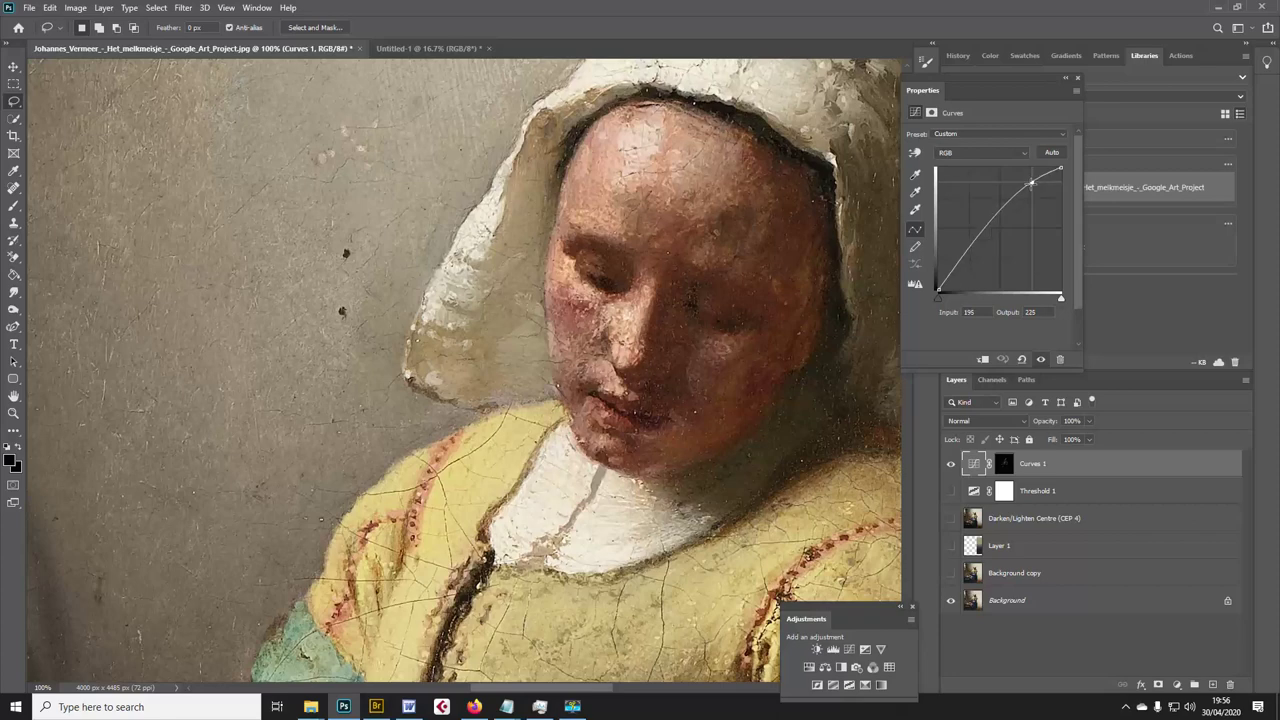
pyautogui.click(1071, 490)
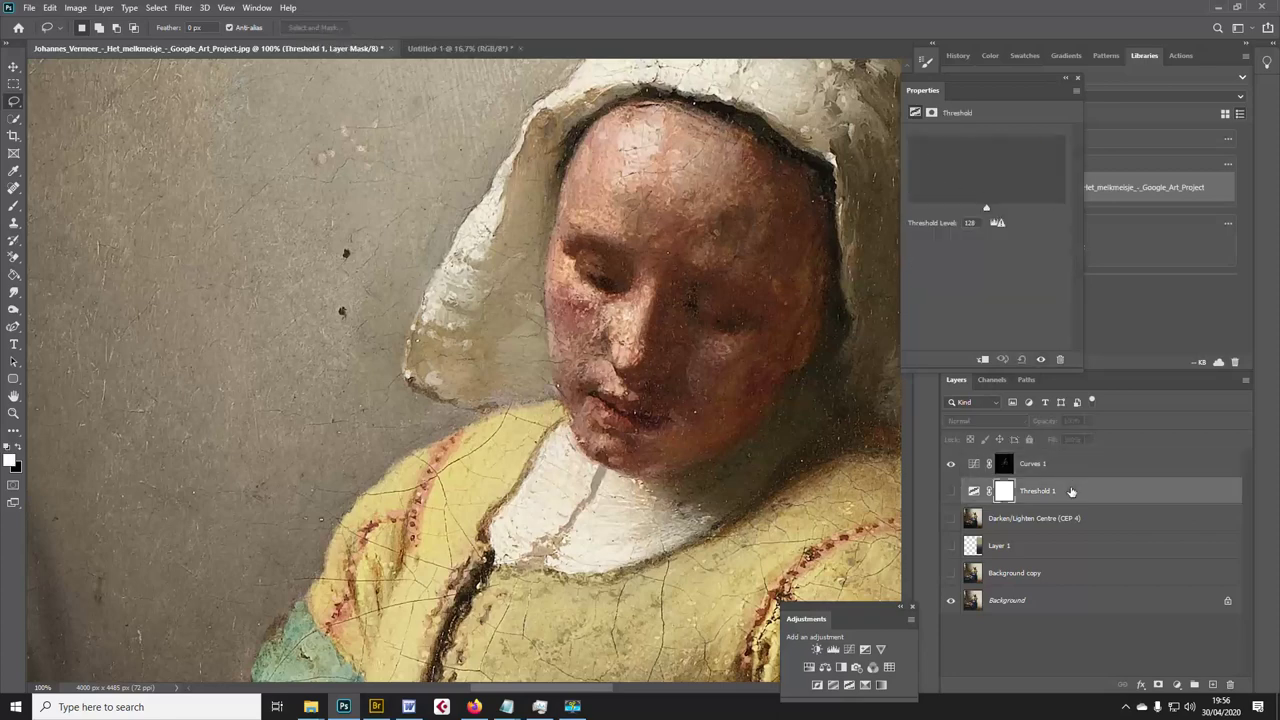
# Hide Curves 1, zoom out, and switch on the Darken/Lighten Centre (CEP 4) layer.
pyautogui.click(952, 463)
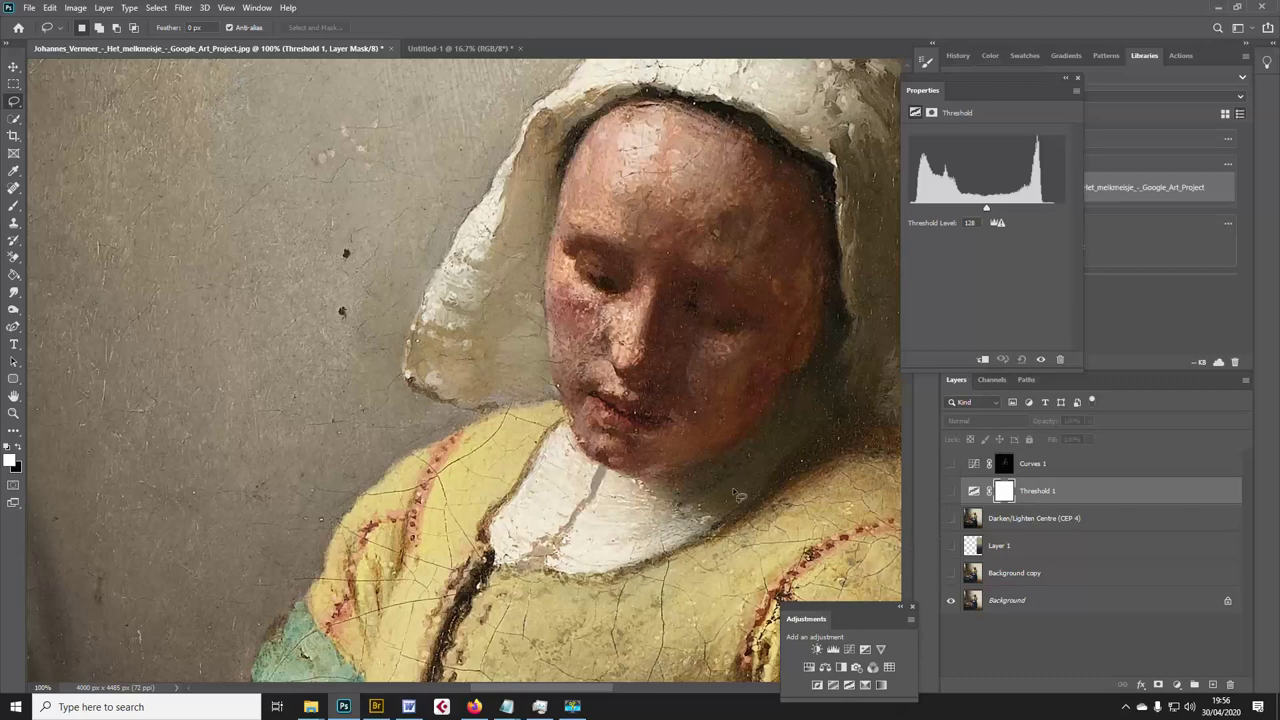
pyautogui.hotkey('ctrl', '-')
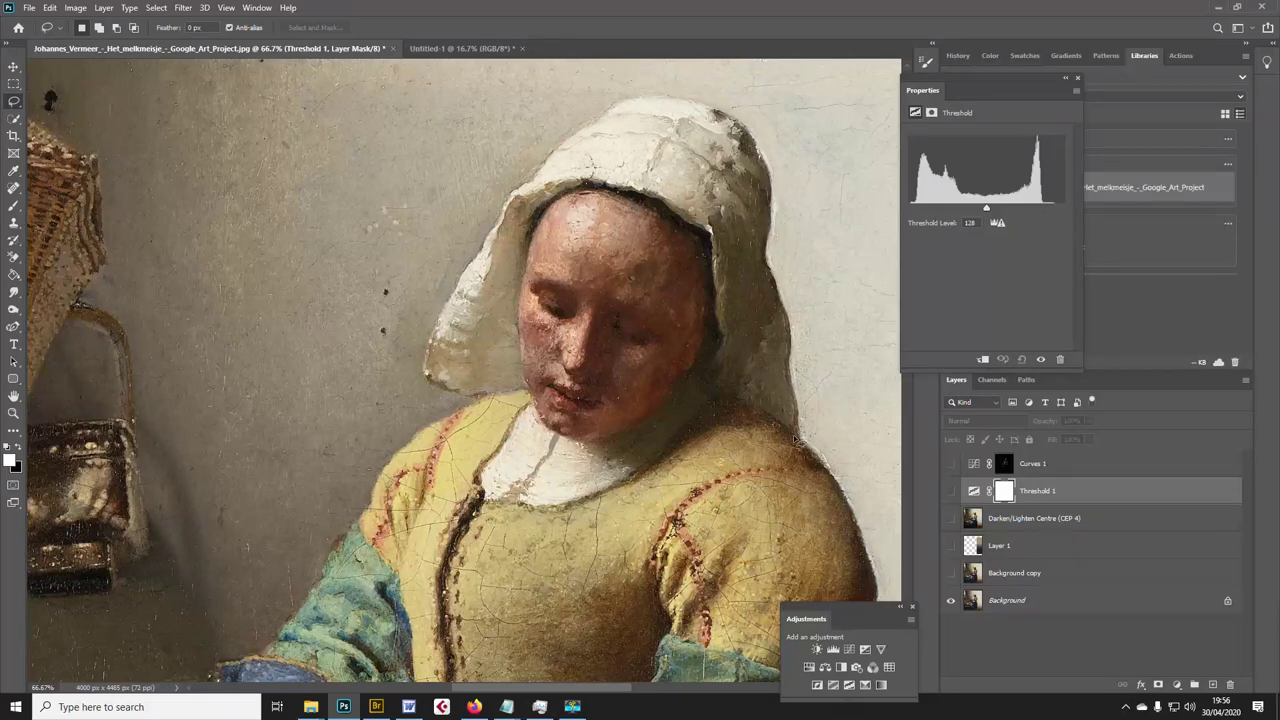
pyautogui.click(950, 518)
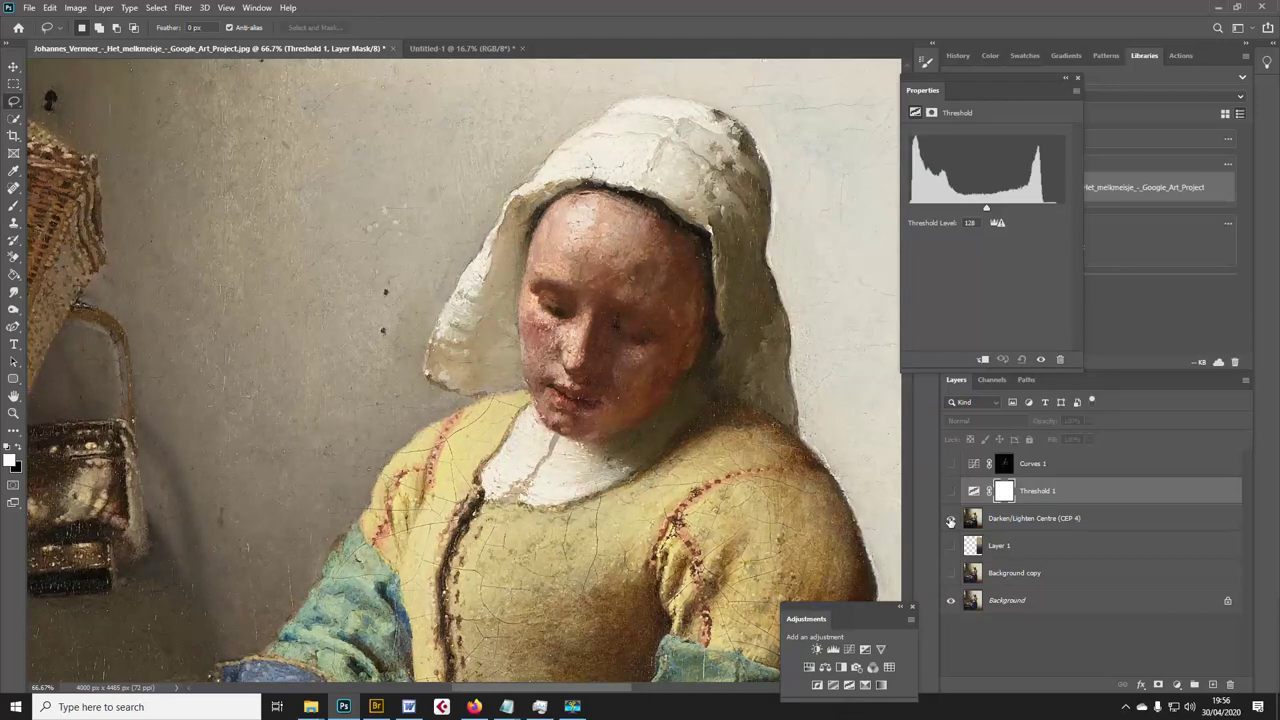
# Toggle the Darken/Lighten Centre (CEP 4) layer on and off at 25% zoom, ending visible.
pyautogui.click(1108, 522)
pyautogui.click(951, 518)
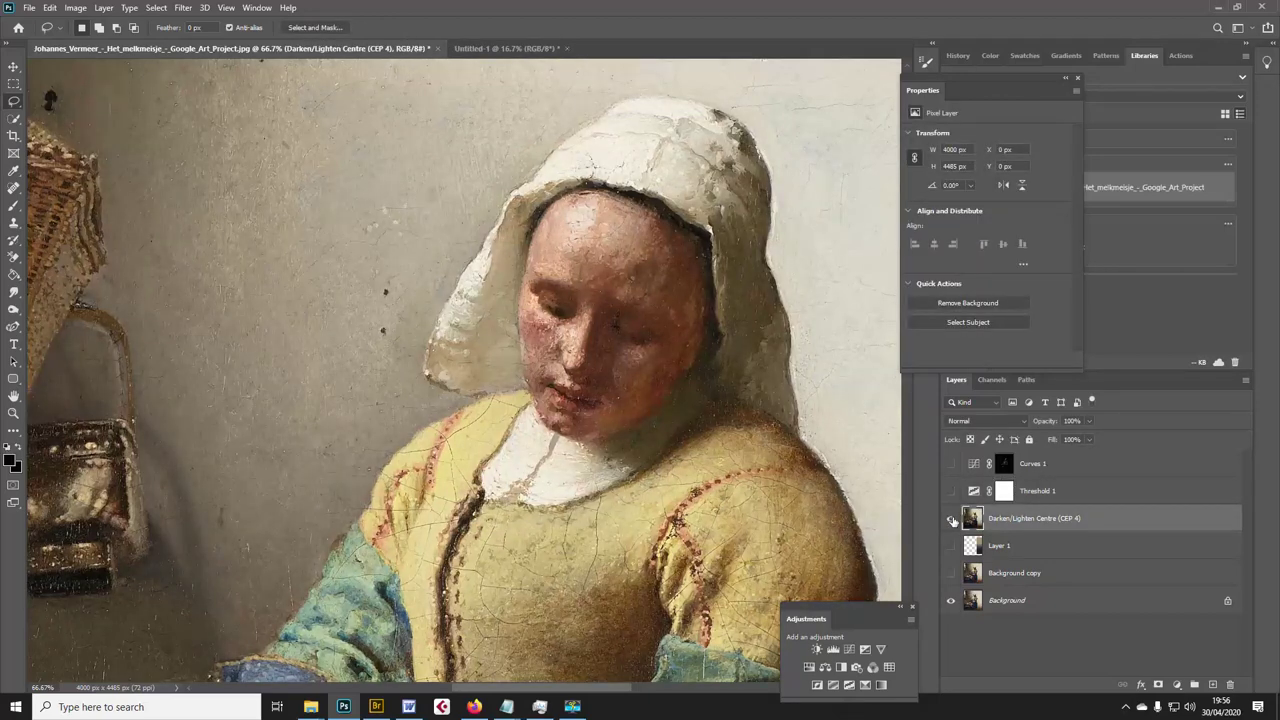
pyautogui.click(952, 518)
pyautogui.click(951, 518)
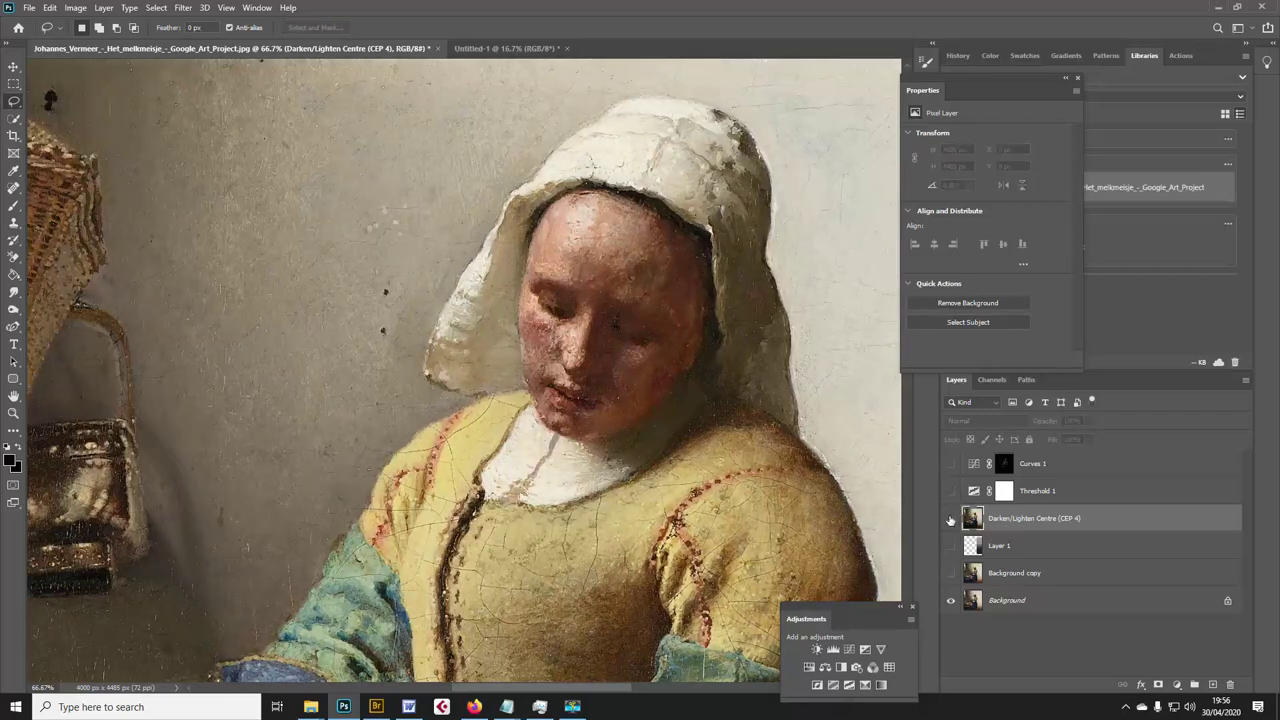
pyautogui.click(951, 518)
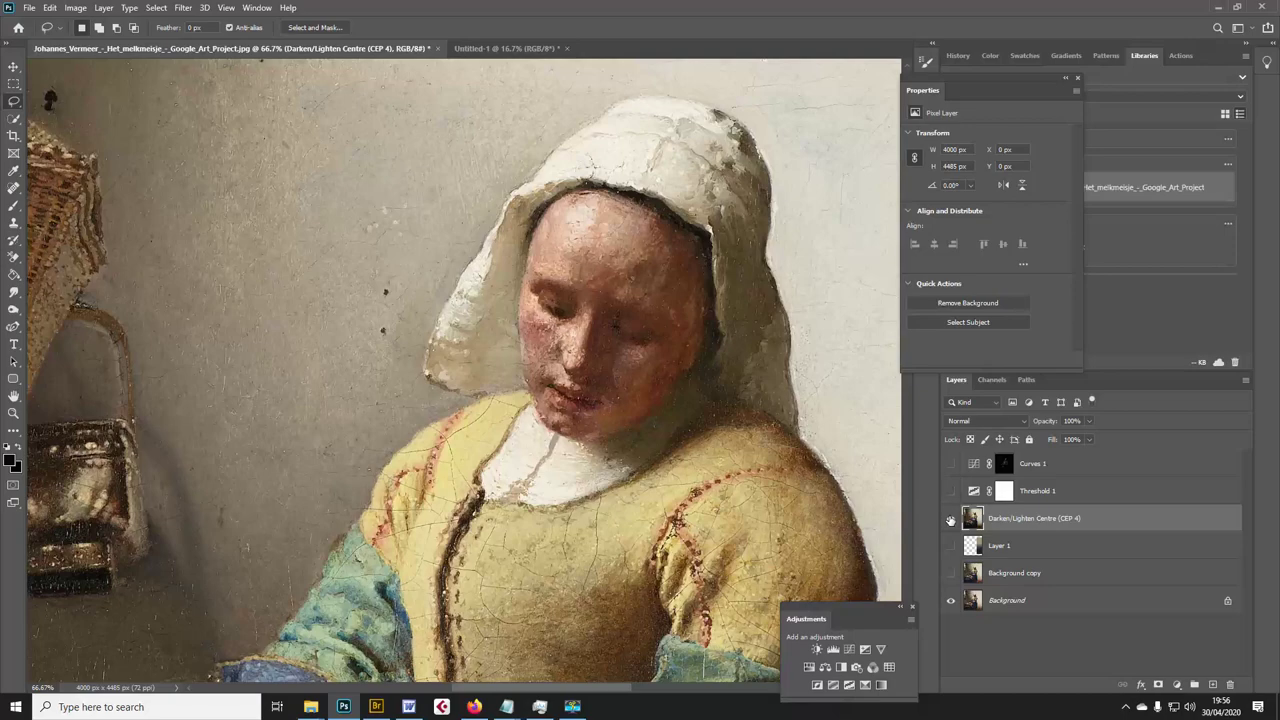
pyautogui.hotkey('ctrl', '-')
pyautogui.hotkey('ctrl', '-')
pyautogui.hotkey('ctrl', '-')
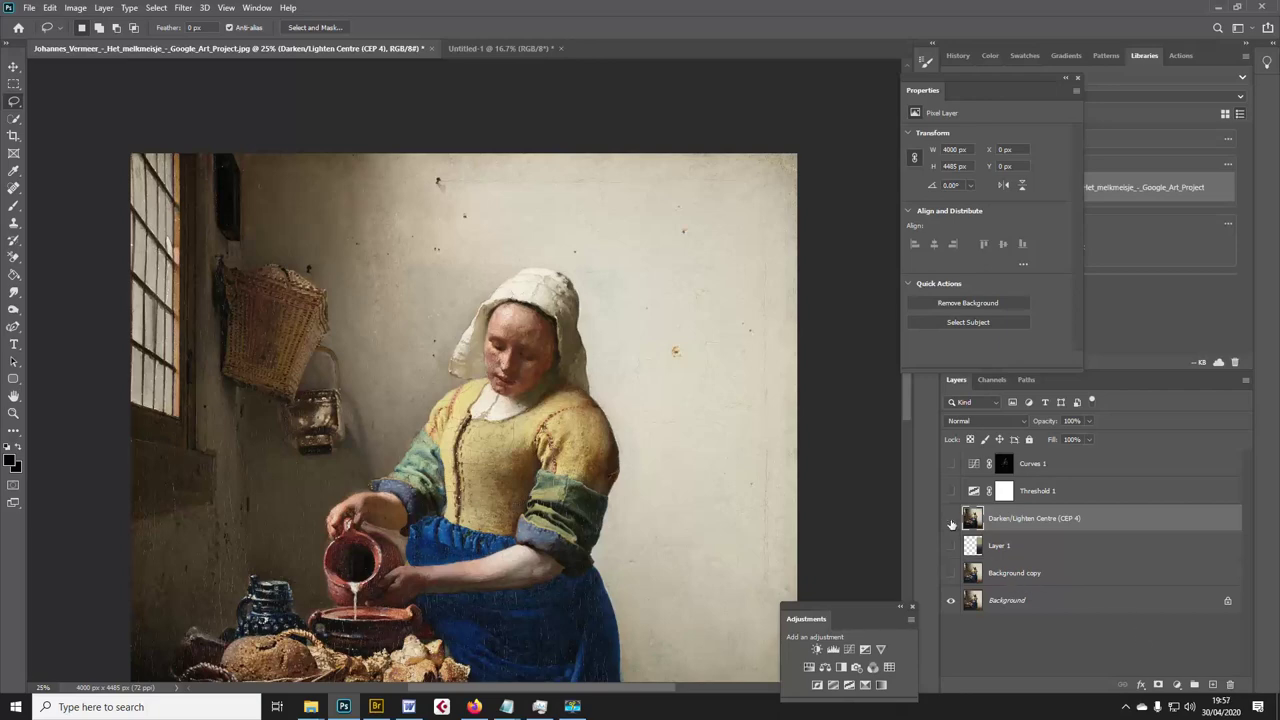
pyautogui.click(951, 520)
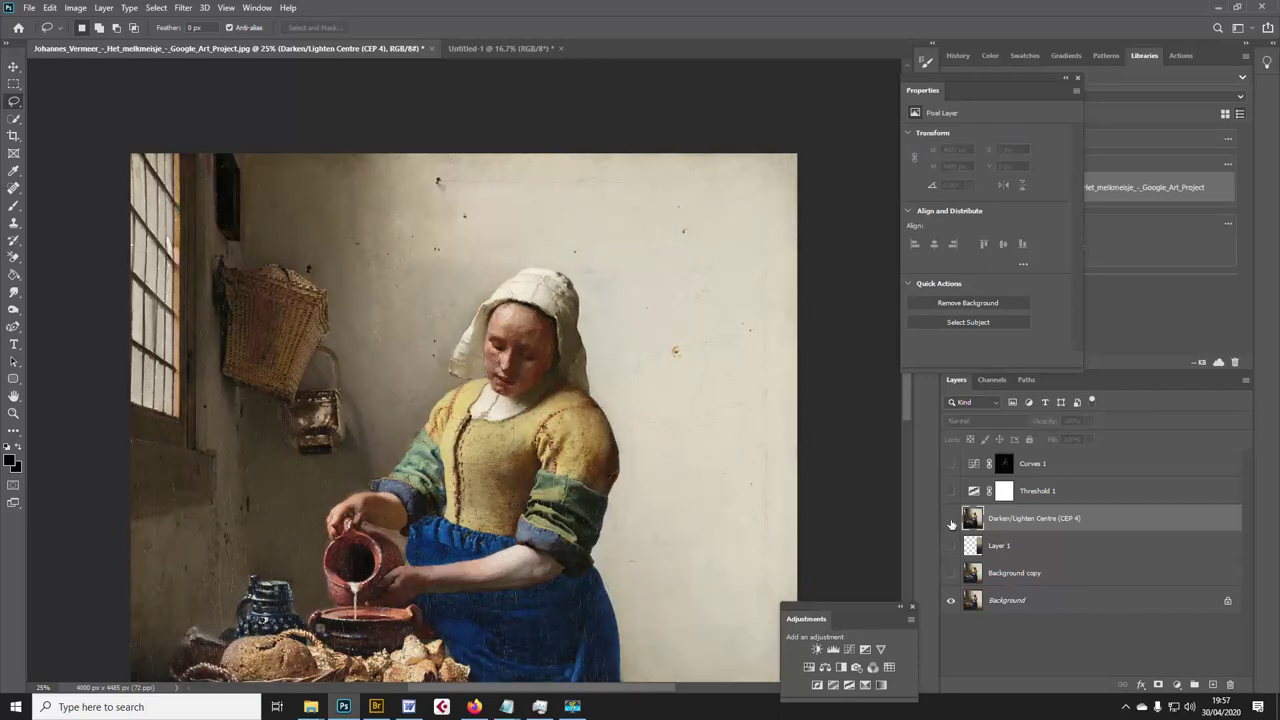
pyautogui.click(951, 520)
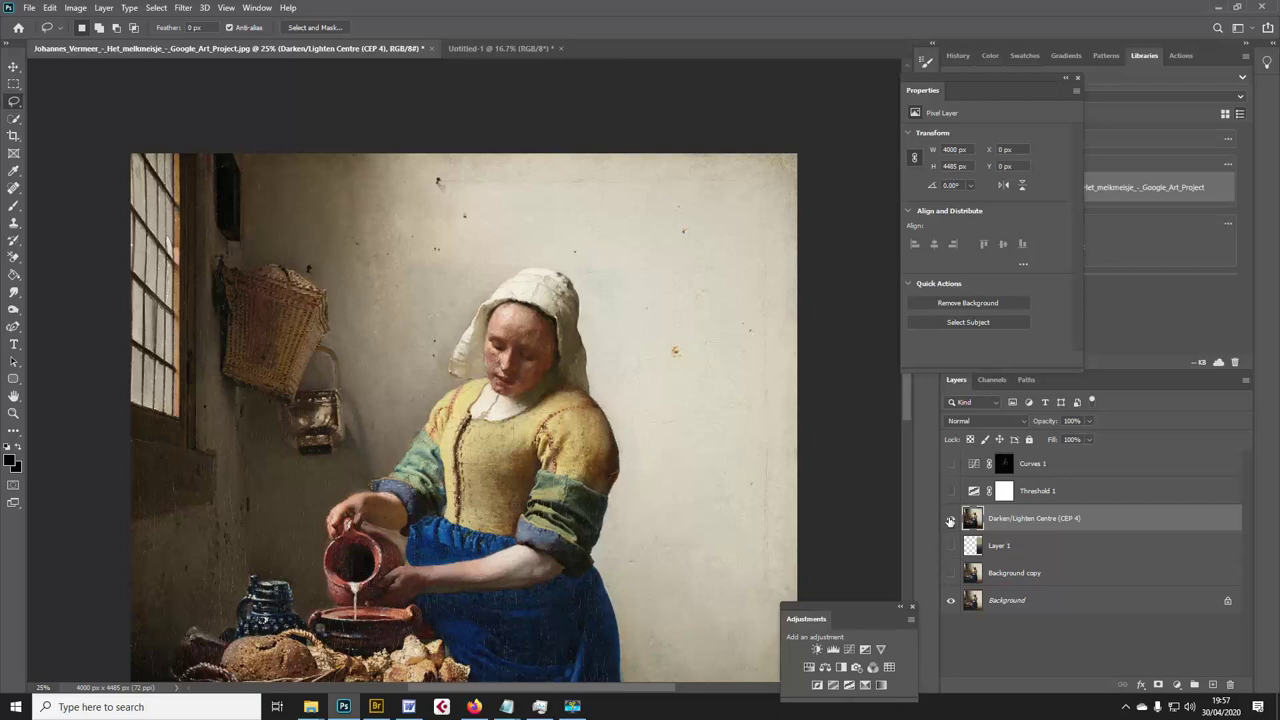
pyautogui.click(951, 520)
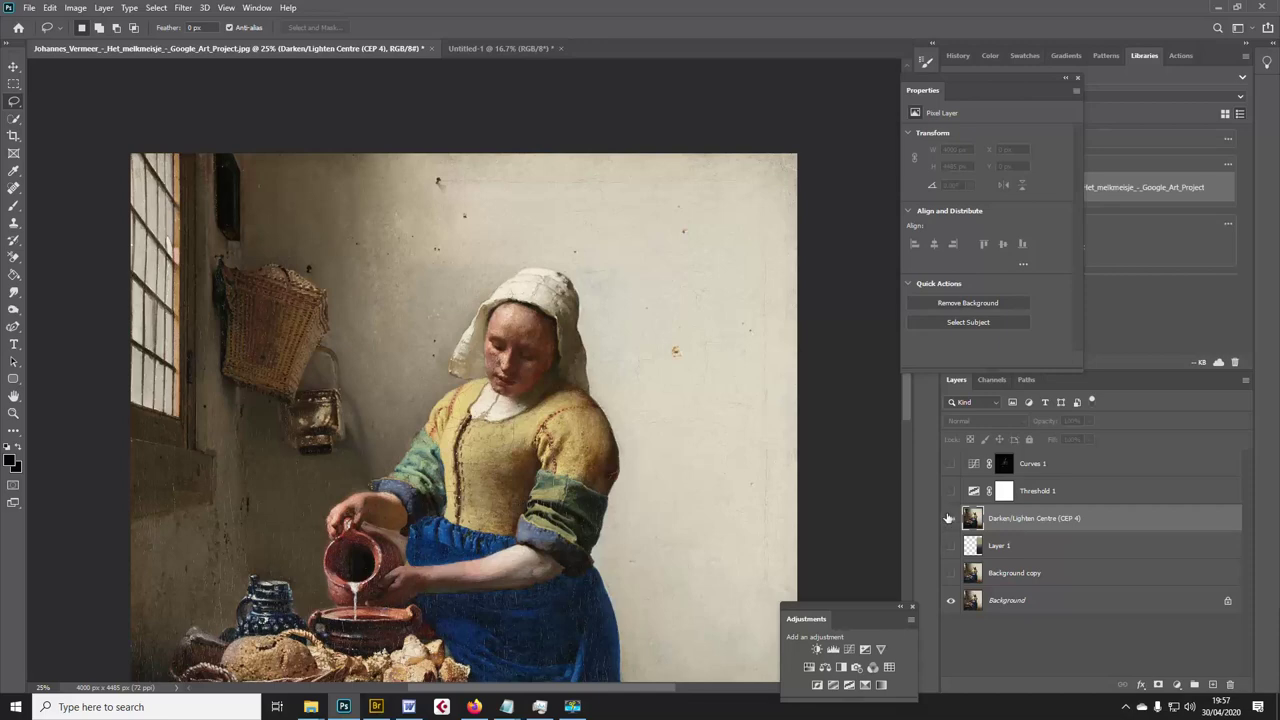
pyautogui.click(950, 519)
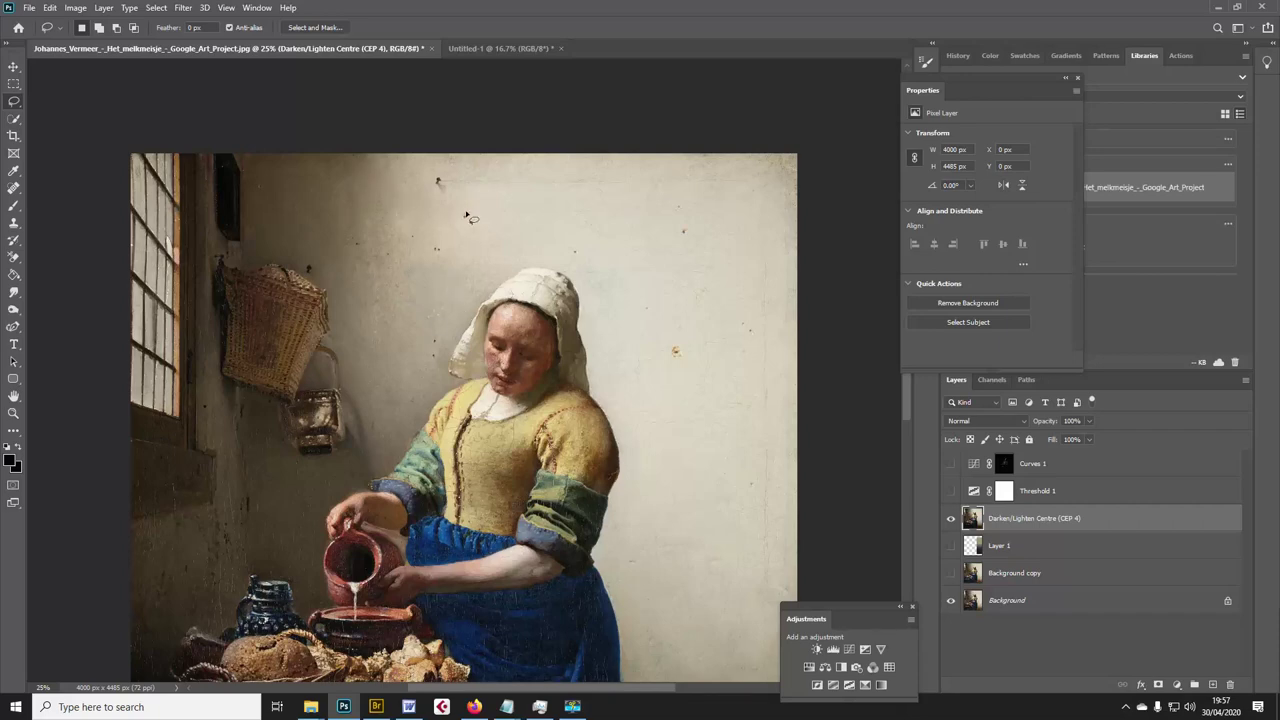
pyautogui.moveTo(467, 206)
pyautogui.mouseDown()
pyautogui.moveTo(432, 229)
pyautogui.moveTo(362, 430)
pyautogui.moveTo(384, 478)
pyautogui.moveTo(545, 572)
pyautogui.moveTo(622, 567)
pyautogui.moveTo(706, 364)
pyautogui.moveTo(685, 255)
pyautogui.moveTo(560, 203)
pyautogui.moveTo(477, 197)
pyautogui.moveTo(460, 228)
pyautogui.mouseUp()
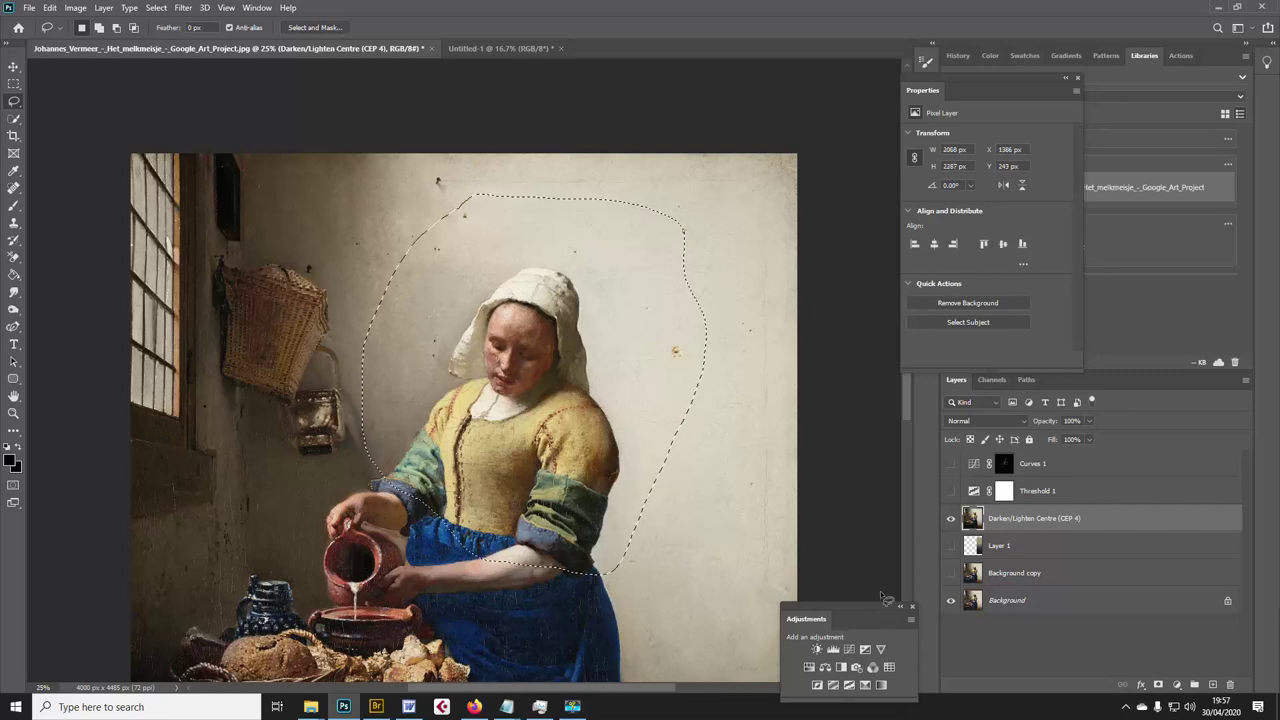
pyautogui.click(951, 518)
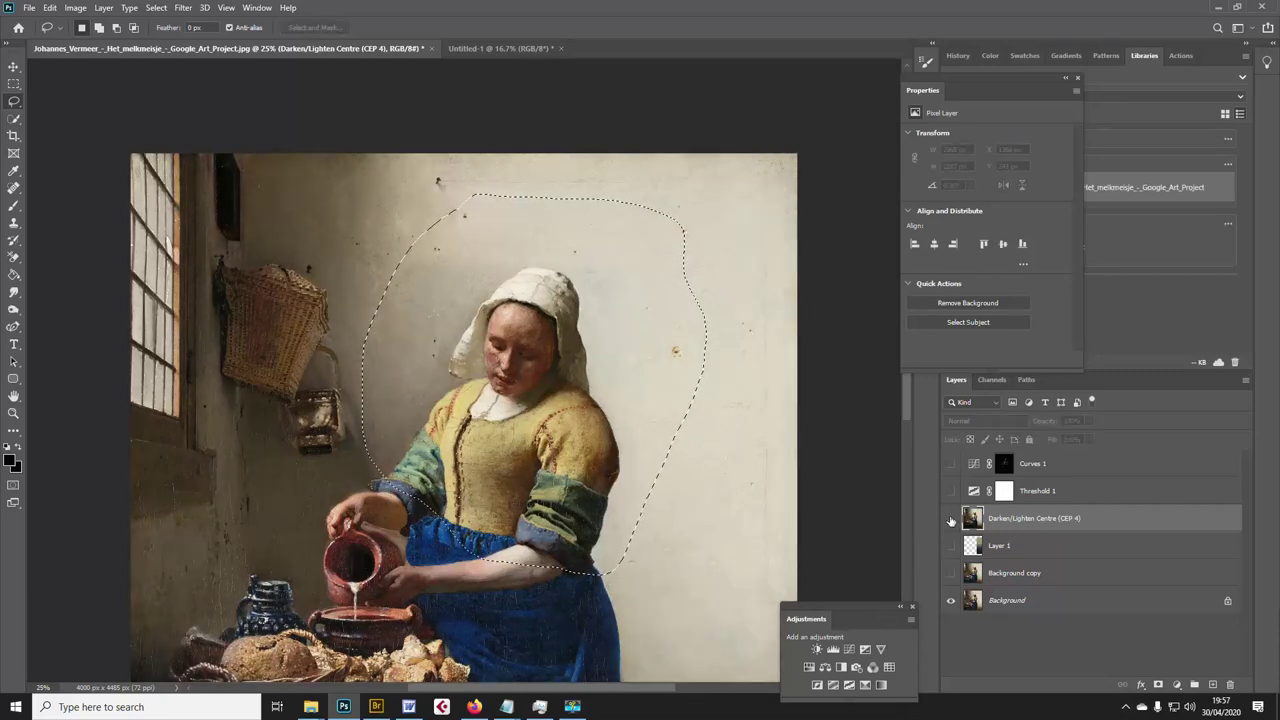
pyautogui.click(951, 518)
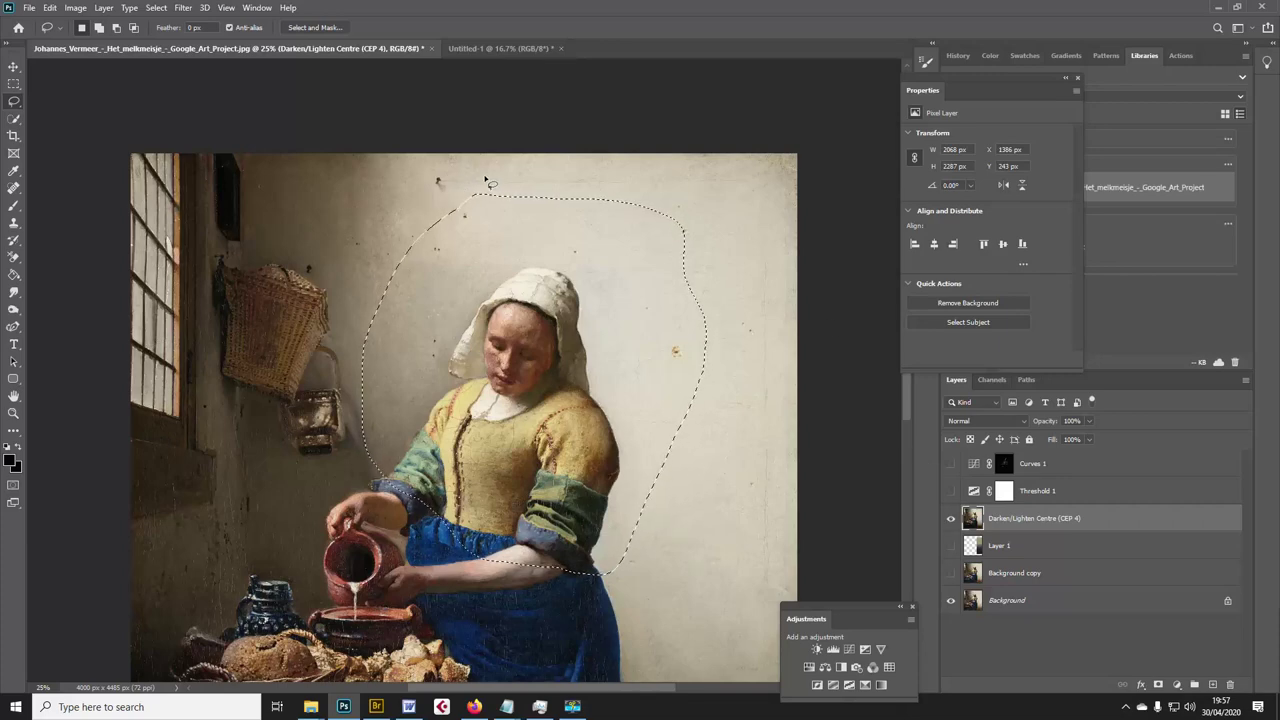
pyautogui.click(950, 519)
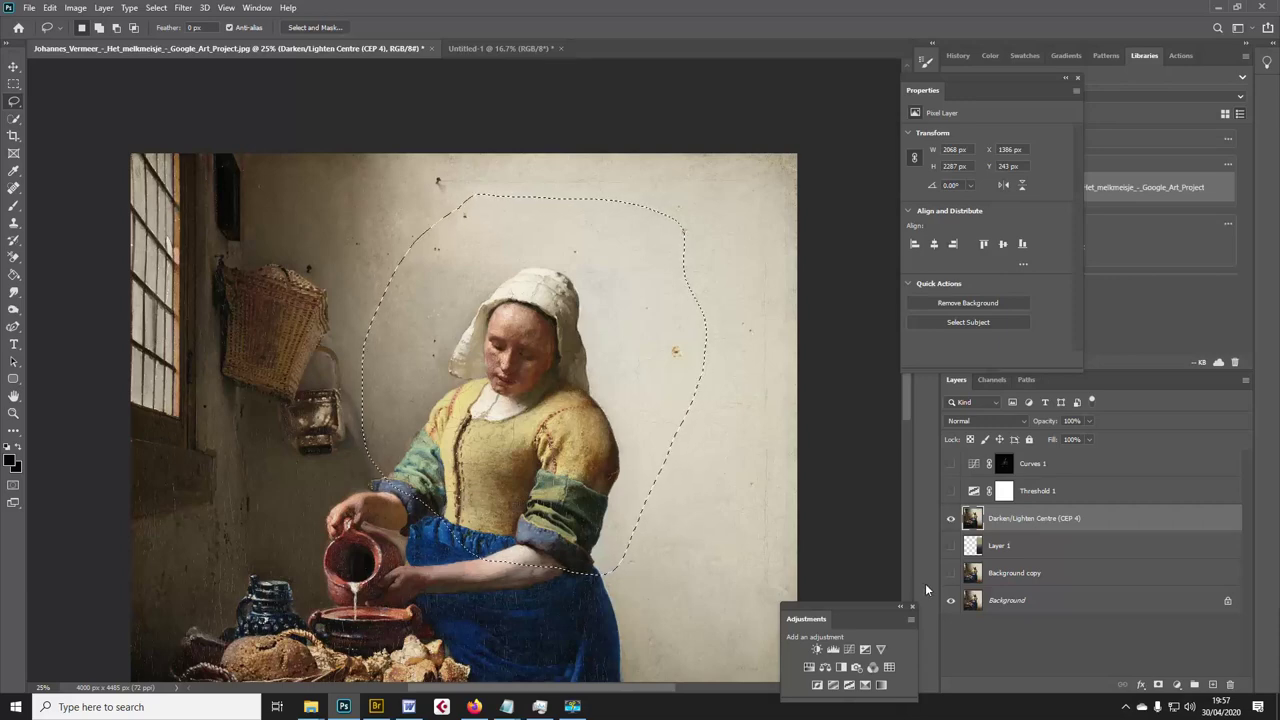
pyautogui.click(645, 364)
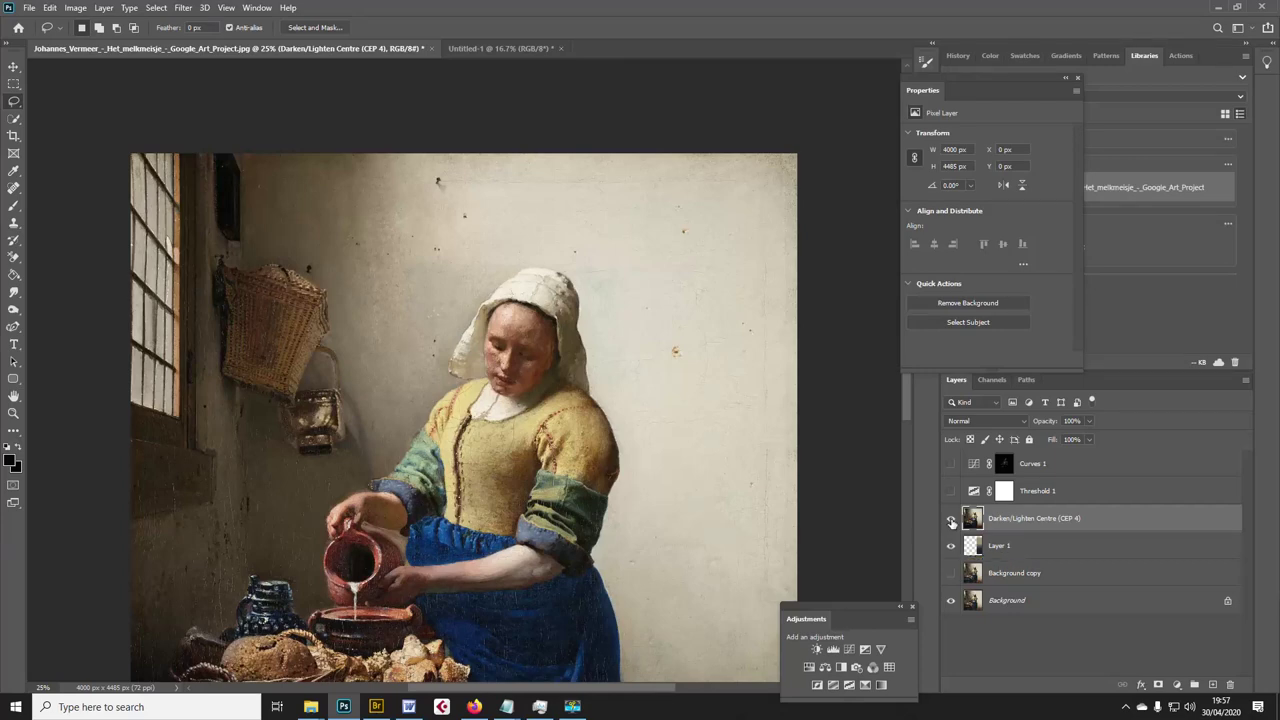
pyautogui.click(951, 519)
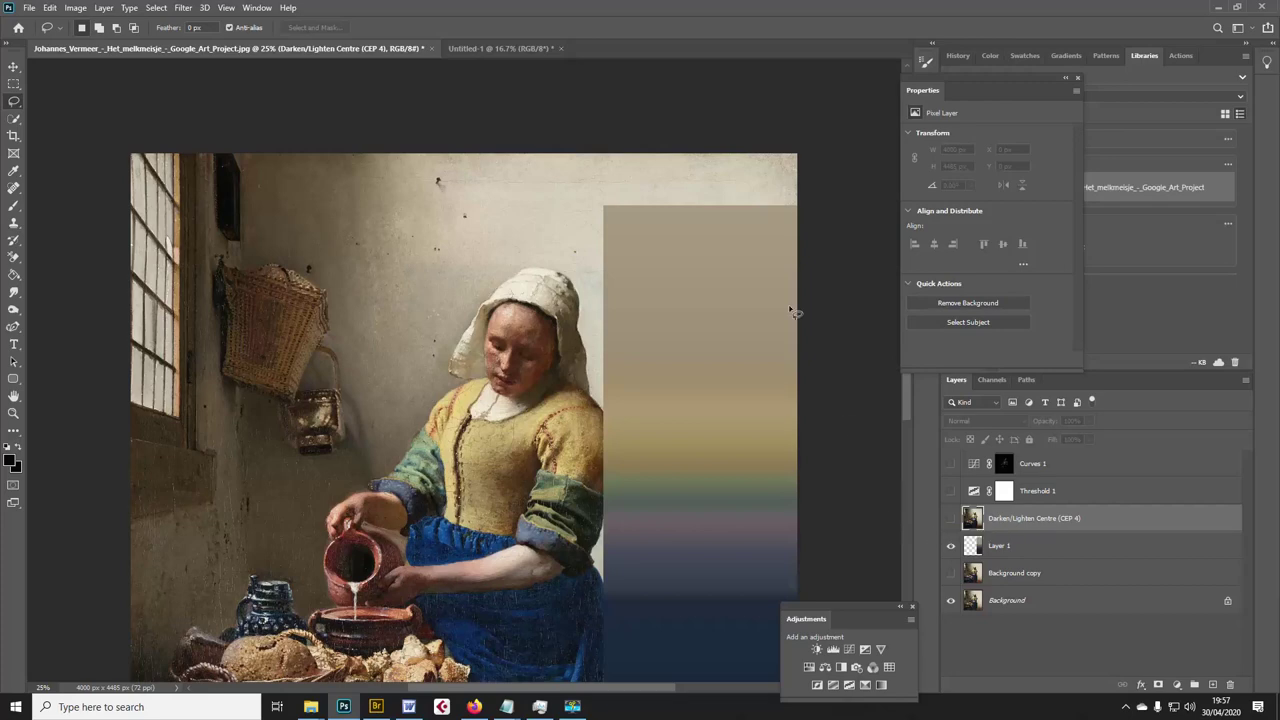
# Zoom out to 16.7% to see the whole painting with the palette strip.
pyautogui.hotkey('ctrl', '-')
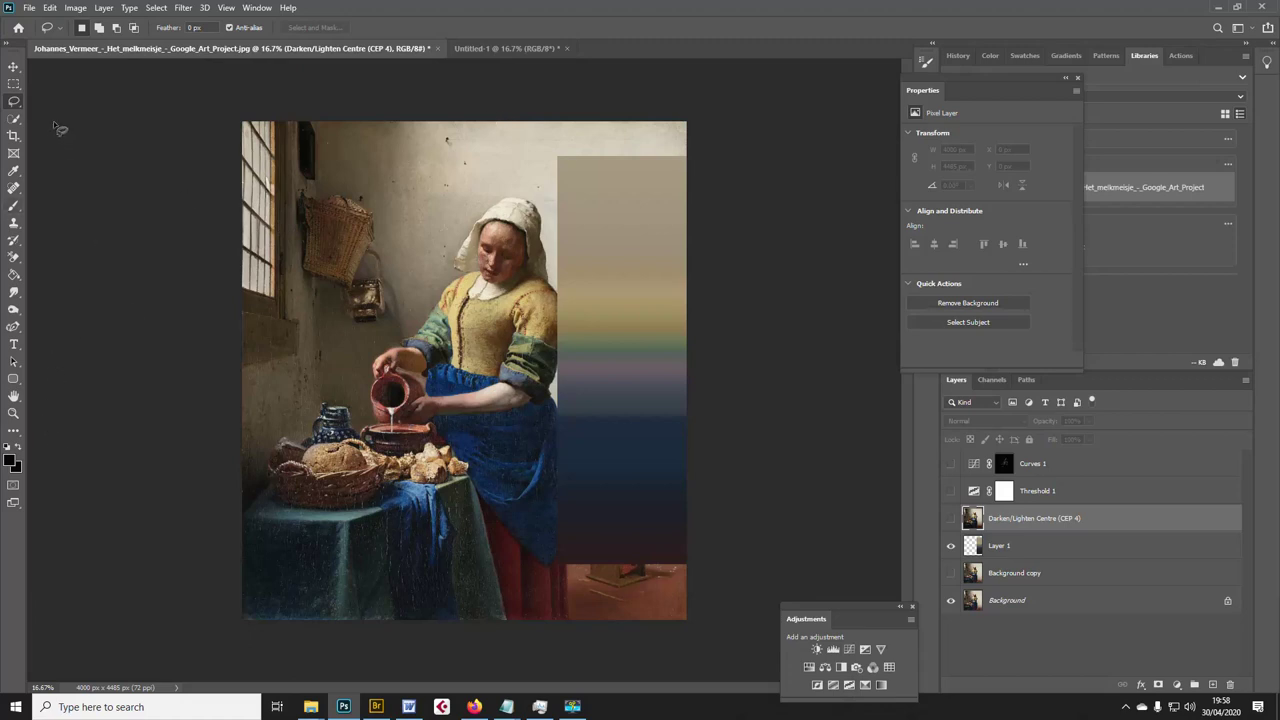
pyautogui.rightClick(16, 110)
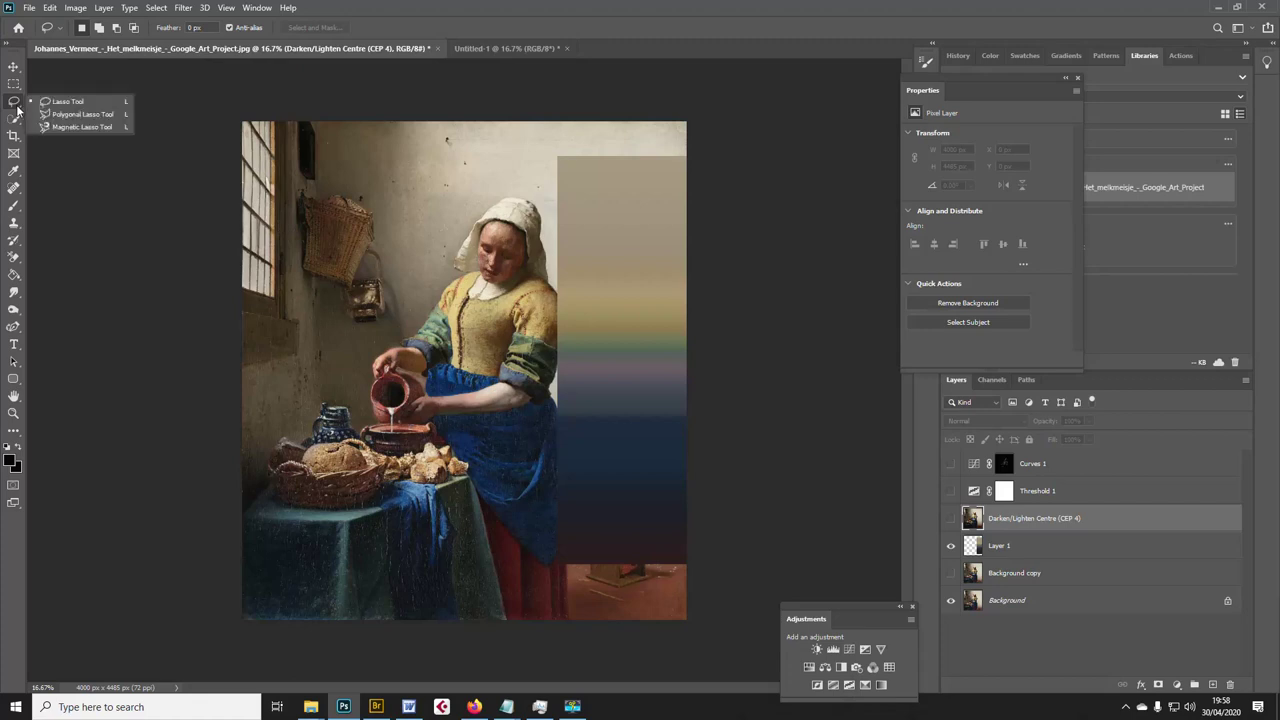
pyautogui.click(50, 106)
pyautogui.moveTo(566, 131)
pyautogui.mouseDown()
pyautogui.moveTo(469, 300)
pyautogui.moveTo(412, 366)
pyautogui.moveTo(352, 512)
pyautogui.moveTo(288, 598)
pyautogui.mouseUp()
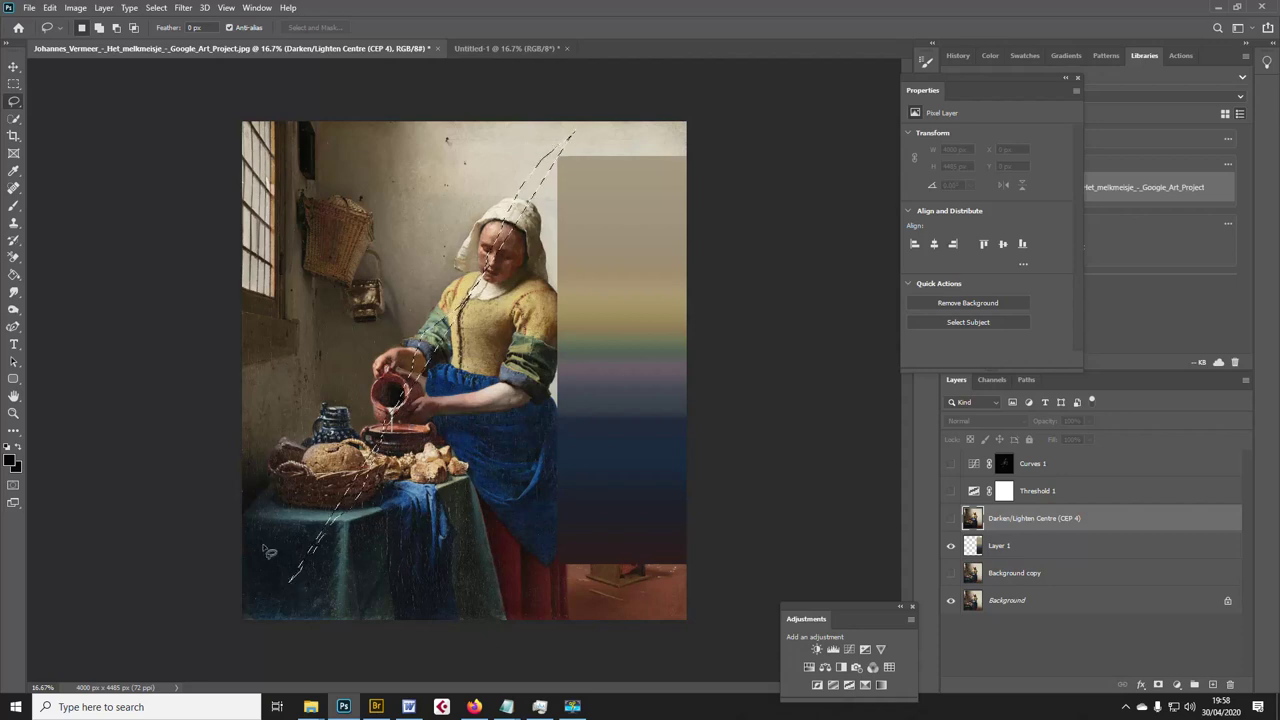
pyautogui.moveTo(255, 525)
pyautogui.mouseDown()
pyautogui.moveTo(280, 530)
pyautogui.moveTo(332, 582)
pyautogui.moveTo(278, 612)
pyautogui.moveTo(250, 538)
pyautogui.moveTo(266, 524)
pyautogui.mouseUp()
pyautogui.click(310, 522)
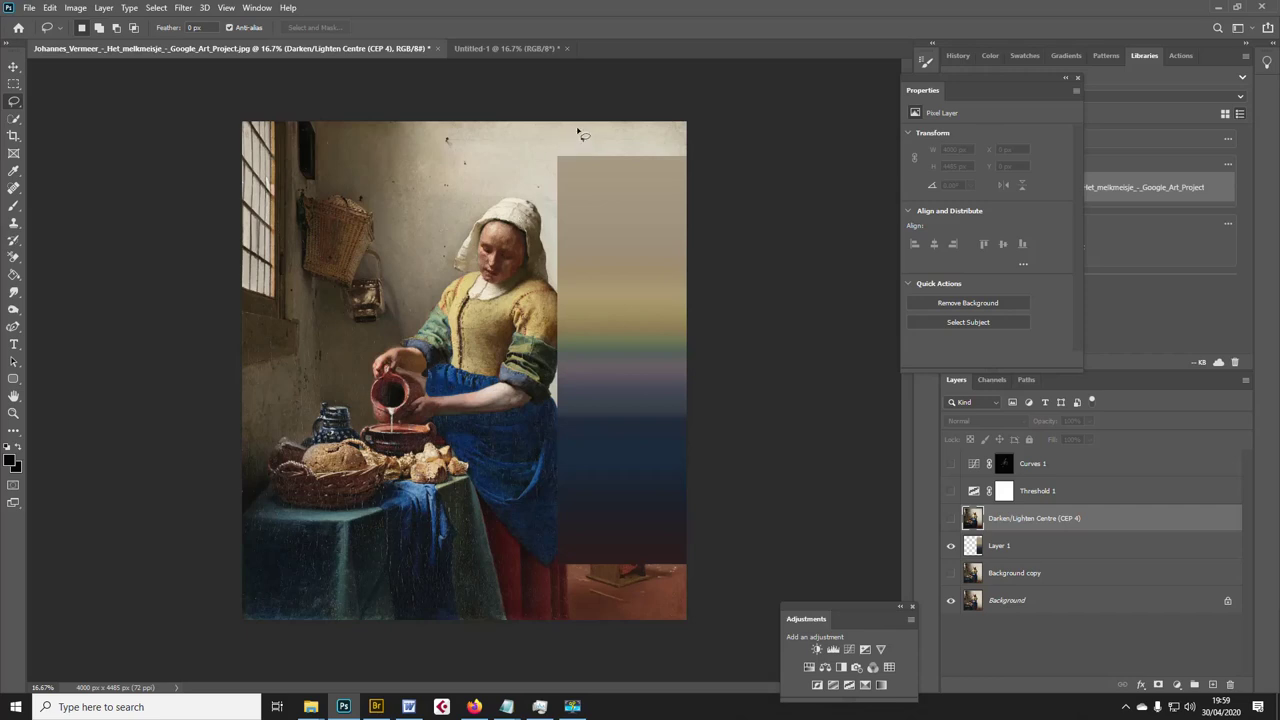
pyautogui.moveTo(564, 145)
pyautogui.mouseDown()
pyautogui.moveTo(473, 330)
pyautogui.moveTo(436, 374)
pyautogui.moveTo(384, 530)
pyautogui.moveTo(295, 592)
pyautogui.moveTo(260, 593)
pyautogui.moveTo(437, 330)
pyautogui.moveTo(466, 205)
pyautogui.moveTo(561, 149)
pyautogui.mouseUp()
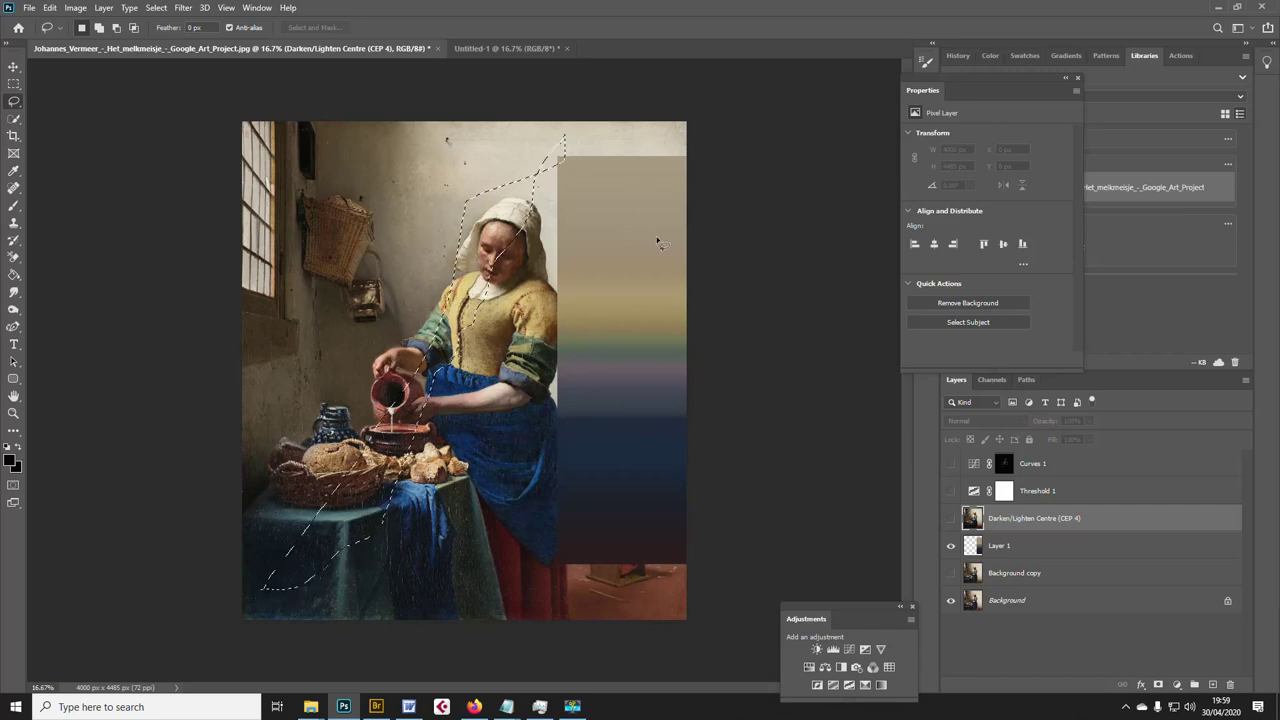
pyautogui.click(447, 172)
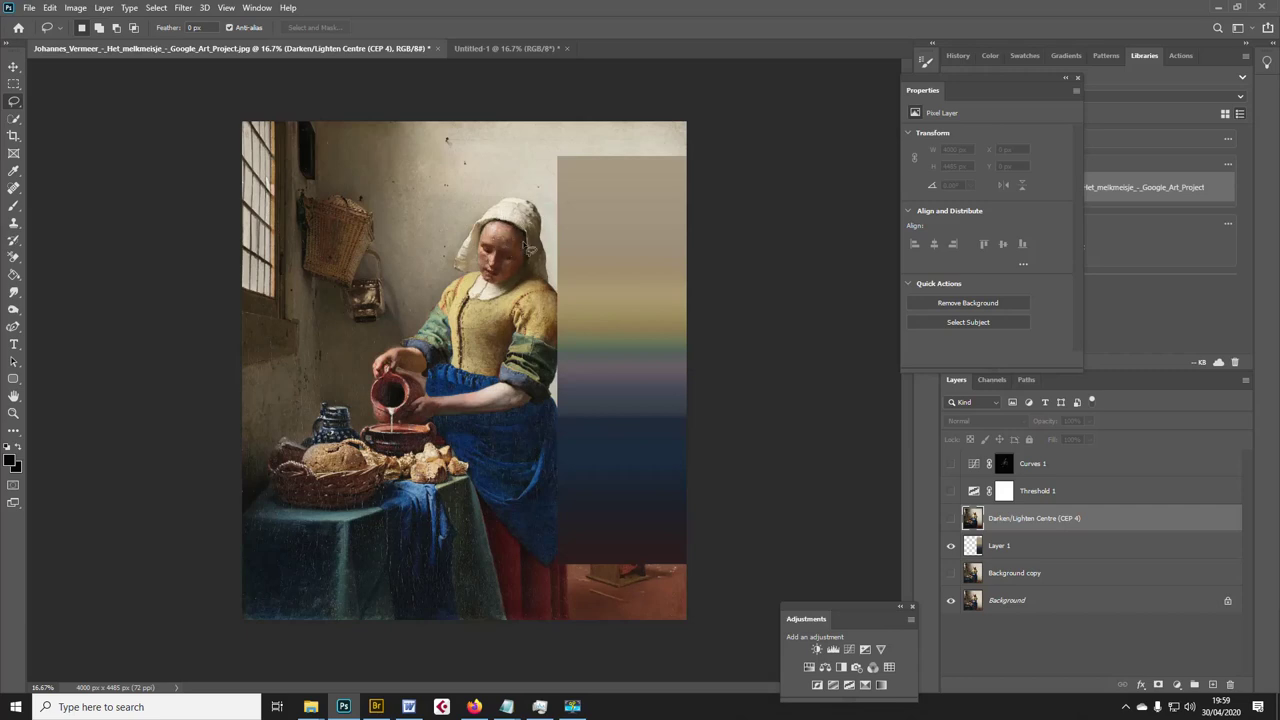
pyautogui.moveTo(484, 287)
pyautogui.mouseDown()
pyautogui.moveTo(521, 285)
pyautogui.moveTo(471, 278)
pyautogui.moveTo(473, 327)
pyautogui.moveTo(486, 316)
pyautogui.moveTo(471, 301)
pyautogui.moveTo(447, 305)
pyautogui.moveTo(452, 354)
pyautogui.moveTo(492, 387)
pyautogui.moveTo(506, 338)
pyautogui.moveTo(565, 327)
pyautogui.moveTo(544, 287)
pyautogui.moveTo(452, 300)
pyautogui.mouseUp()
pyautogui.click(450, 305)
pyautogui.hotkey('ctrl', 'd')
pyautogui.moveTo(405, 364)
pyautogui.mouseDown()
pyautogui.moveTo(450, 348)
pyautogui.moveTo(426, 316)
pyautogui.mouseUp()
pyautogui.hotkey('ctrl', 'd')
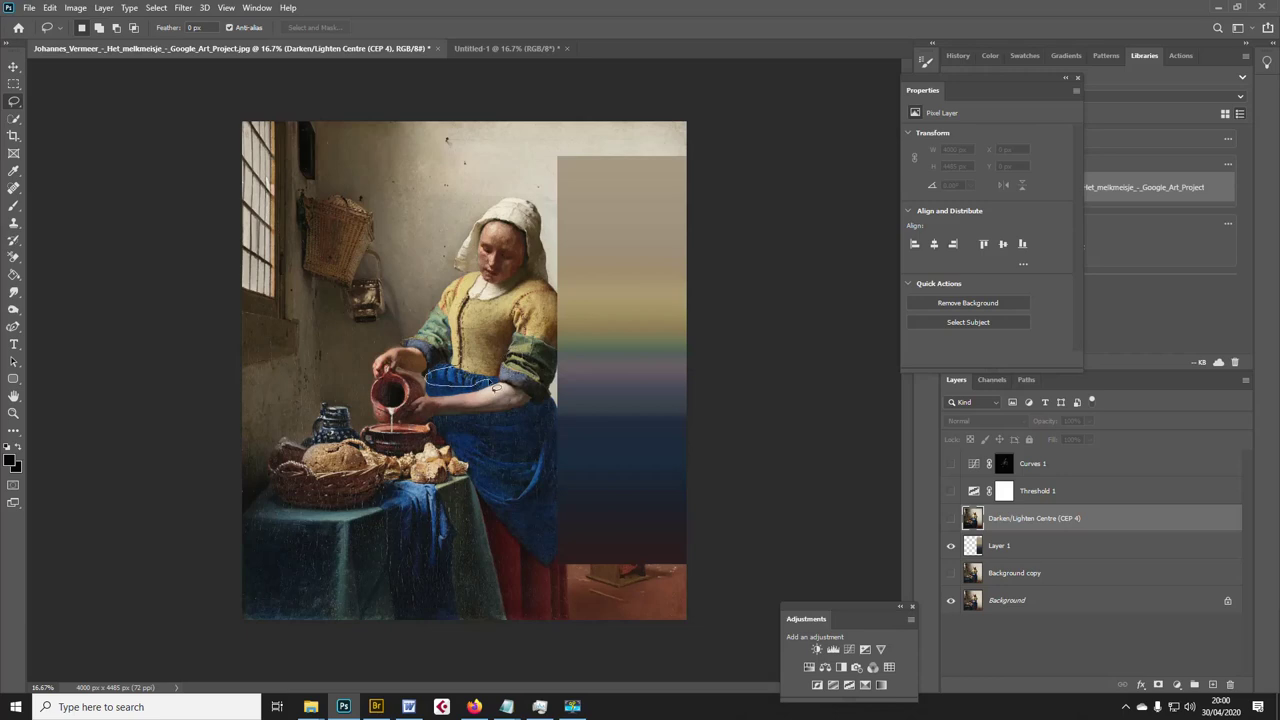
pyautogui.moveTo(441, 418)
pyautogui.mouseDown()
pyautogui.moveTo(475, 450)
pyautogui.moveTo(487, 490)
pyautogui.moveTo(549, 468)
pyautogui.moveTo(533, 415)
pyautogui.moveTo(458, 421)
pyautogui.moveTo(512, 453)
pyautogui.mouseUp()
pyautogui.click(512, 453)
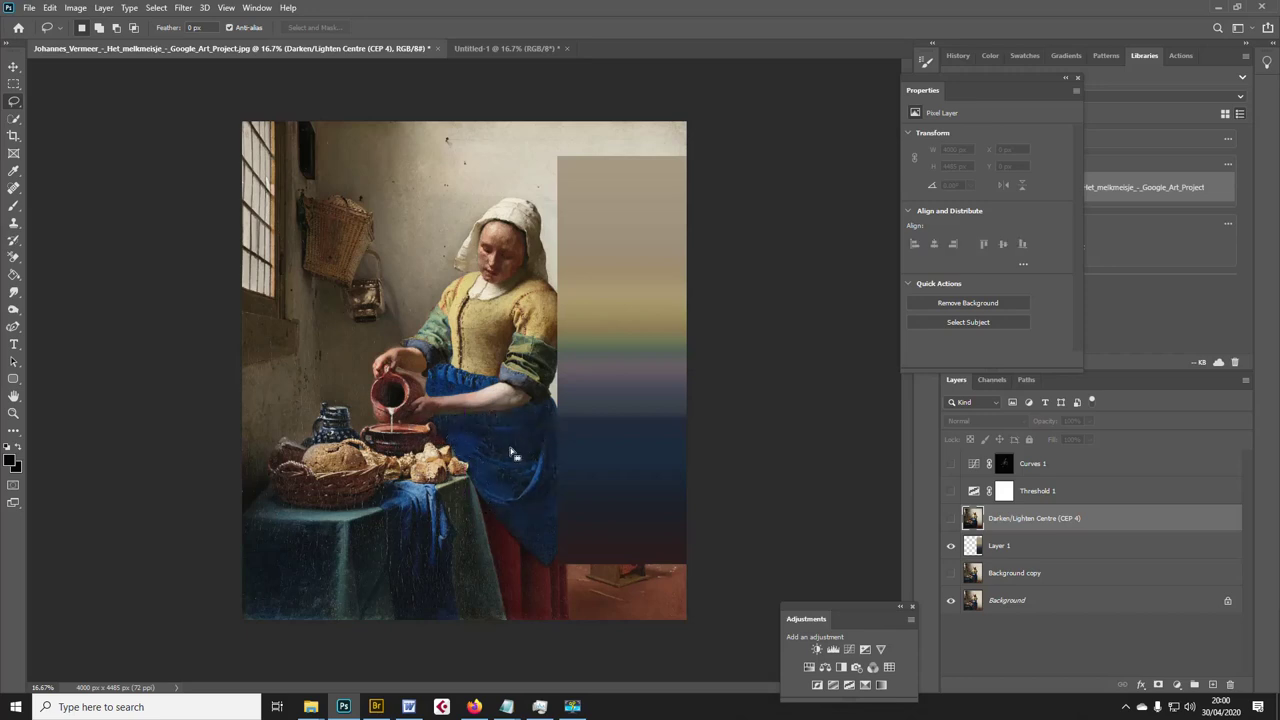
pyautogui.moveTo(397, 393)
pyautogui.mouseDown()
pyautogui.moveTo(362, 408)
pyautogui.moveTo(333, 406)
pyautogui.moveTo(296, 504)
pyautogui.moveTo(379, 514)
pyautogui.moveTo(456, 496)
pyautogui.moveTo(474, 474)
pyautogui.moveTo(472, 456)
pyautogui.moveTo(422, 426)
pyautogui.moveTo(412, 411)
pyautogui.moveTo(424, 388)
pyautogui.moveTo(384, 384)
pyautogui.mouseUp()
pyautogui.moveTo(263, 488)
pyautogui.mouseDown()
pyautogui.moveTo(231, 569)
pyautogui.moveTo(235, 603)
pyautogui.moveTo(285, 627)
pyautogui.moveTo(441, 609)
pyautogui.moveTo(459, 541)
pyautogui.moveTo(428, 487)
pyautogui.moveTo(304, 506)
pyautogui.moveTo(260, 492)
pyautogui.mouseUp()
pyautogui.click(396, 282)
# Show Threshold 1, hide the Layer 1 palette strip, then hide Threshold 1 again.
pyautogui.click(951, 491)
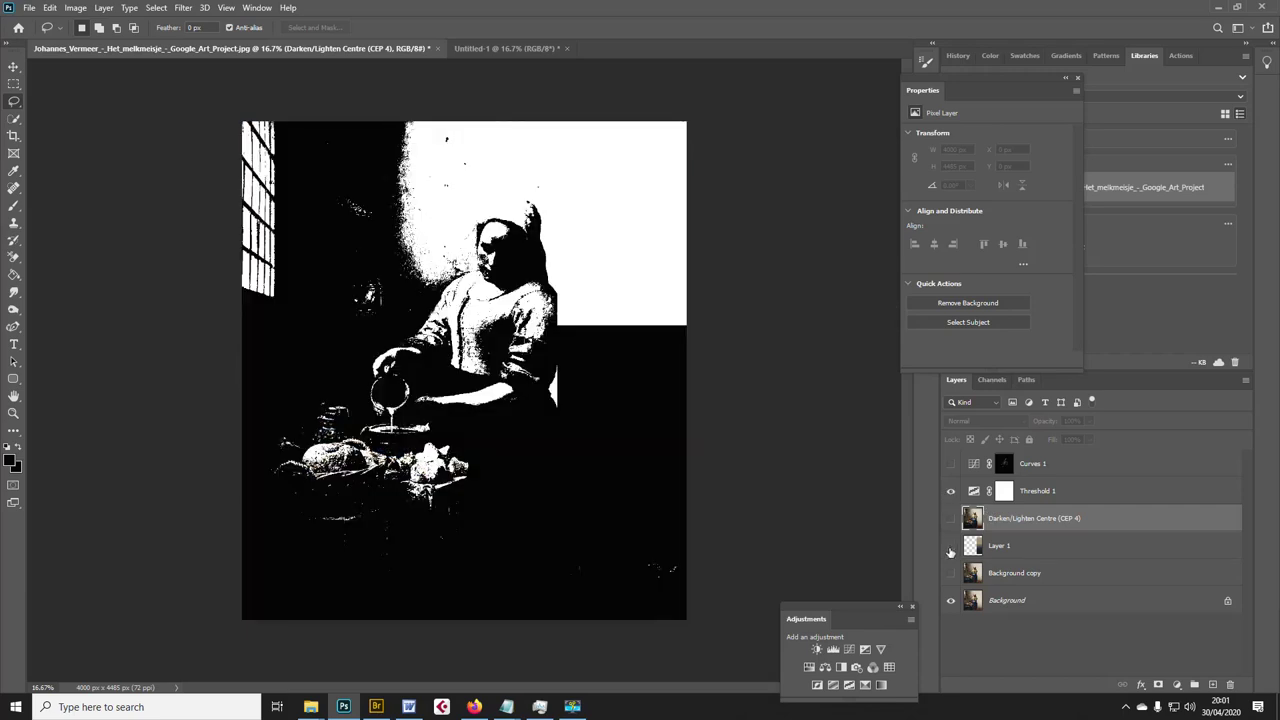
pyautogui.click(951, 546)
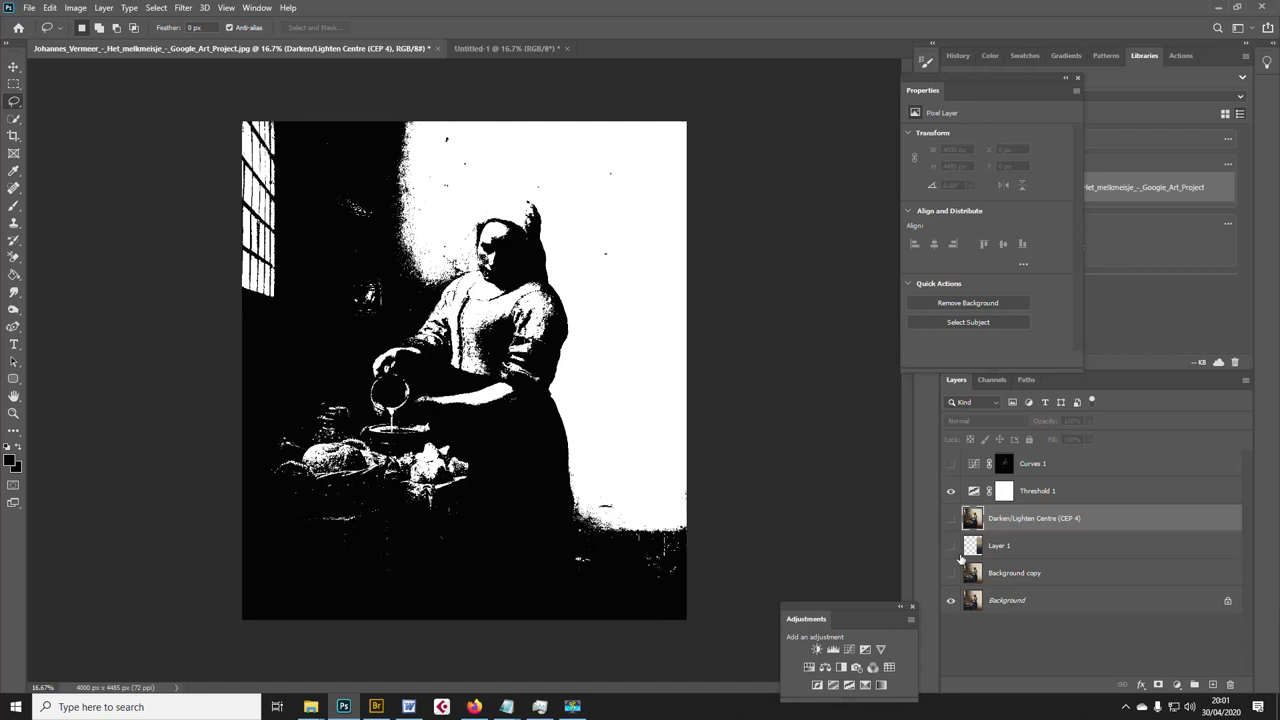
pyautogui.click(951, 491)
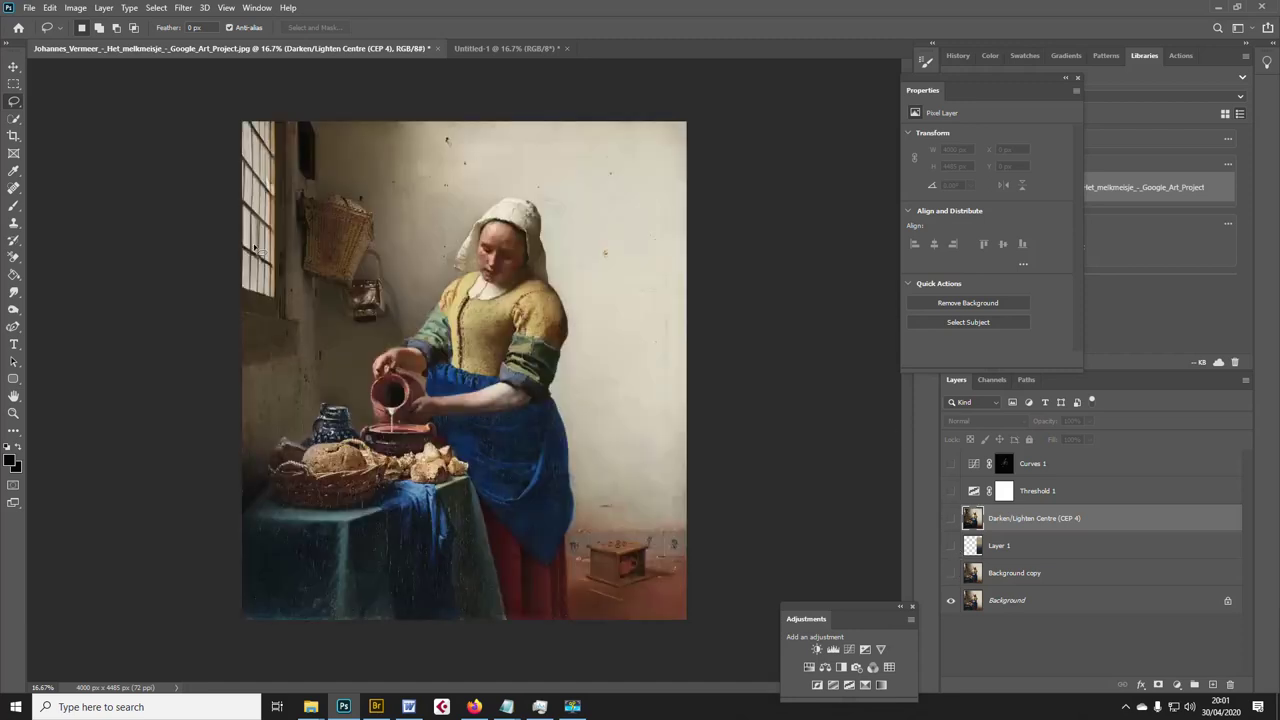